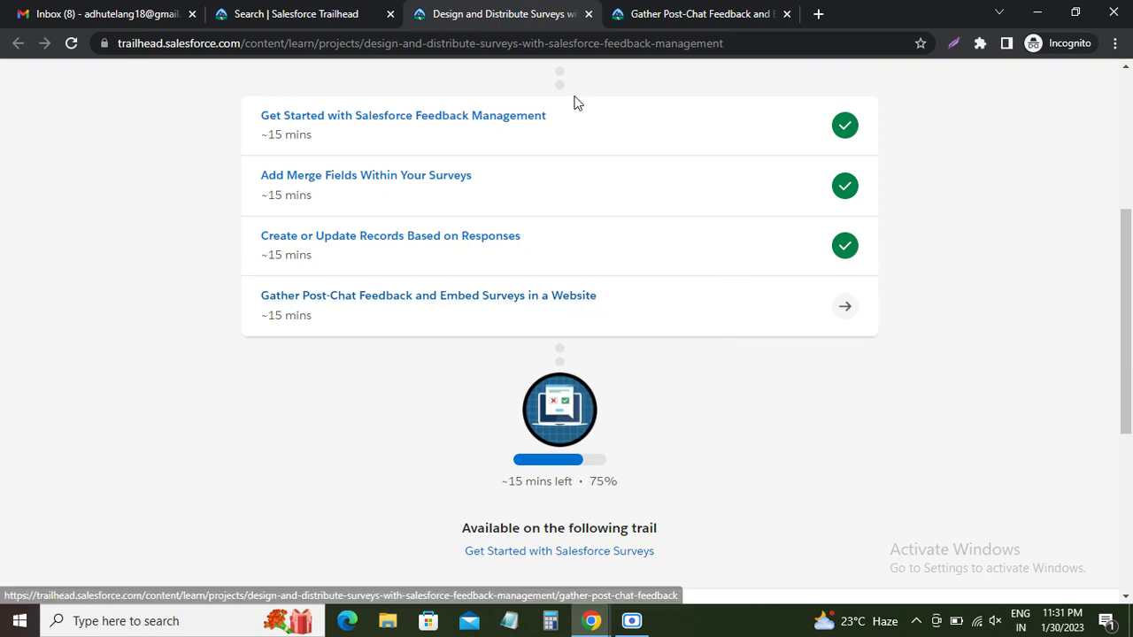
Open the Gather Post-Chat Feedback and Embed Surveys in a Website unit and launch the feedback management playground
{"action": "left_click", "coordinate": [673, 13]}
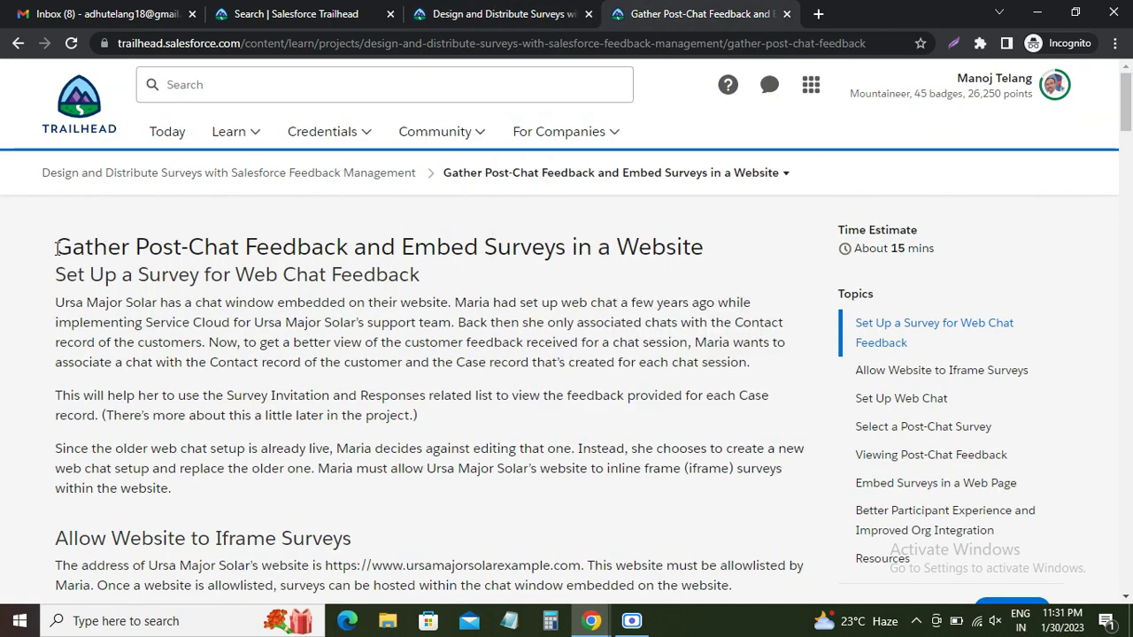
{"action": "left_click_drag", "start_coordinate": [56, 248], "coordinate": [703, 254]}
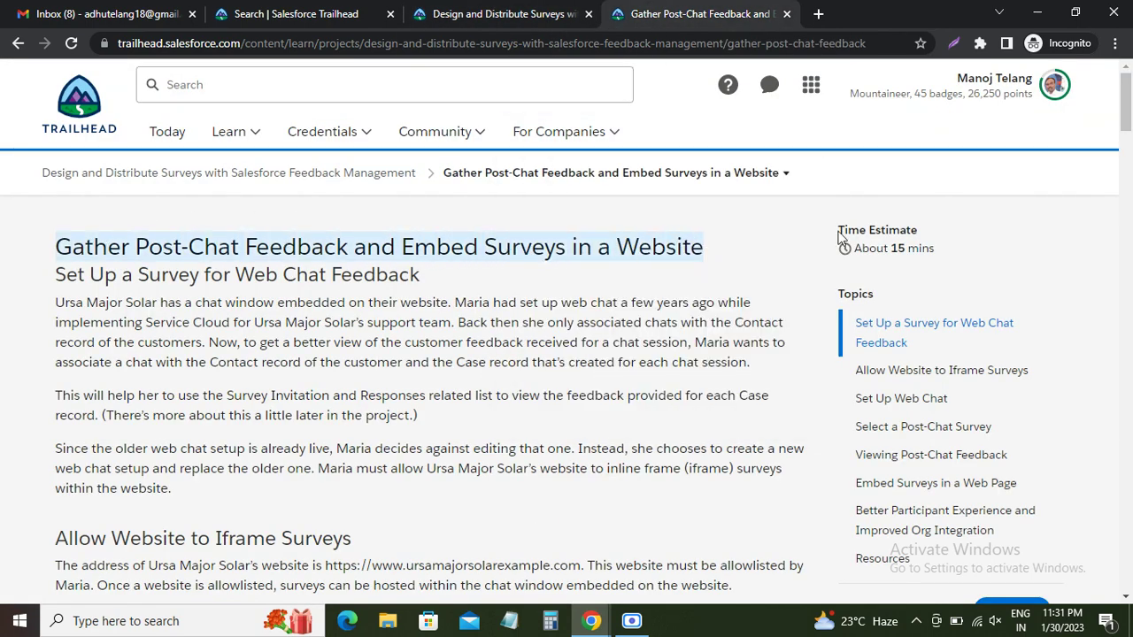
{"action": "left_click_drag", "start_coordinate": [1126, 119], "coordinate": [1092, 529]}
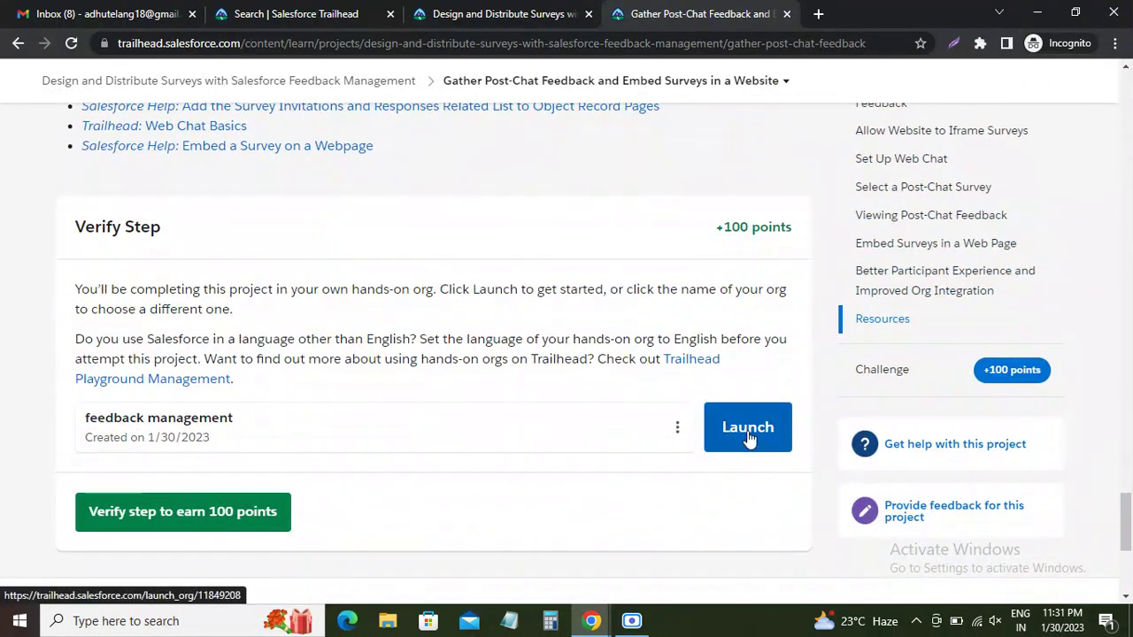
{"action": "left_click", "coordinate": [743, 449]}
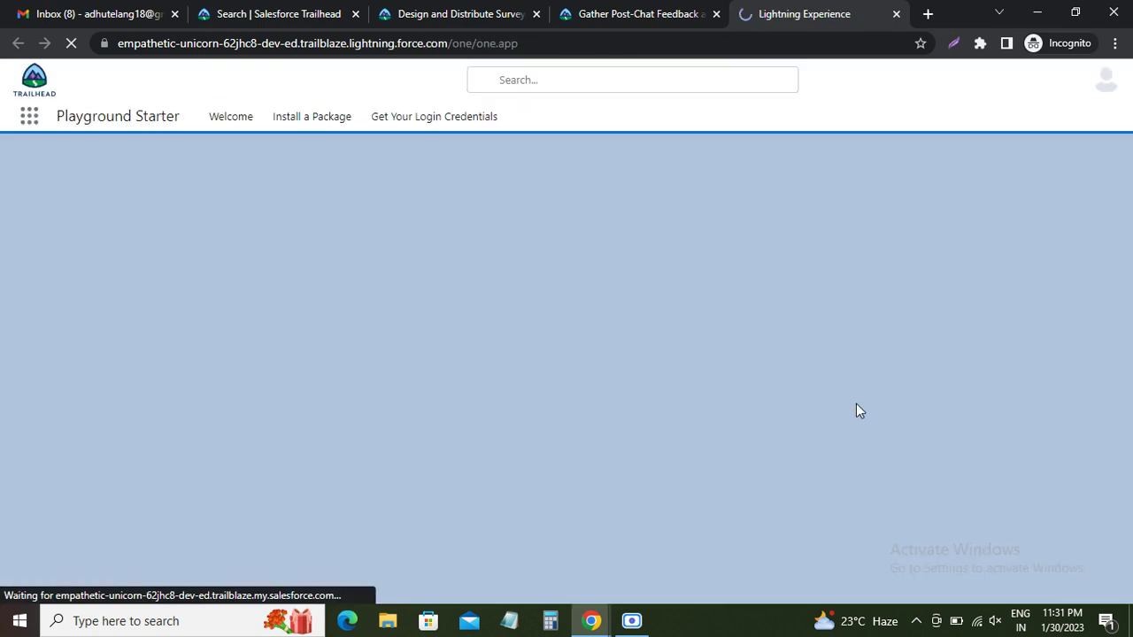
Return to the Trailhead instructions and copy the Session Settings search term from the Allow Website to Iframe Surveys section
{"action": "left_click", "coordinate": [607, 16]}
{"action": "left_click_drag", "start_coordinate": [1126, 520], "coordinate": [1054, 132]}
{"action": "scroll", "coordinate": [148, 406], "scroll_direction": "down", "scroll_amount": 2}
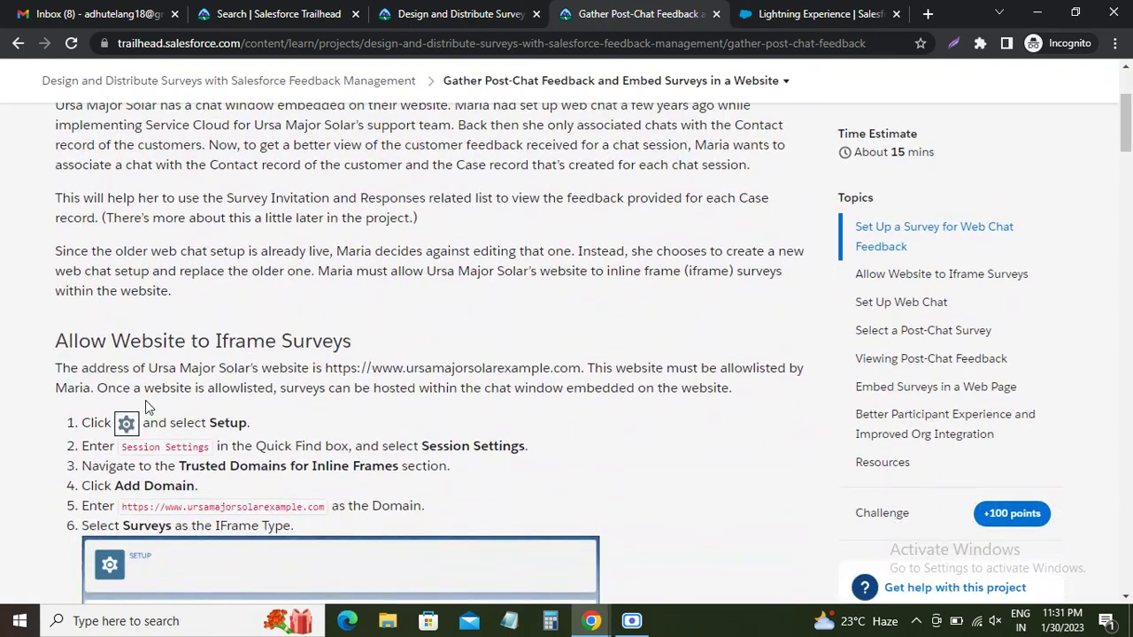
{"action": "left_click_drag", "start_coordinate": [124, 352], "coordinate": [344, 346]}
{"action": "scroll", "coordinate": [197, 295], "scroll_direction": "down", "scroll_amount": 2}
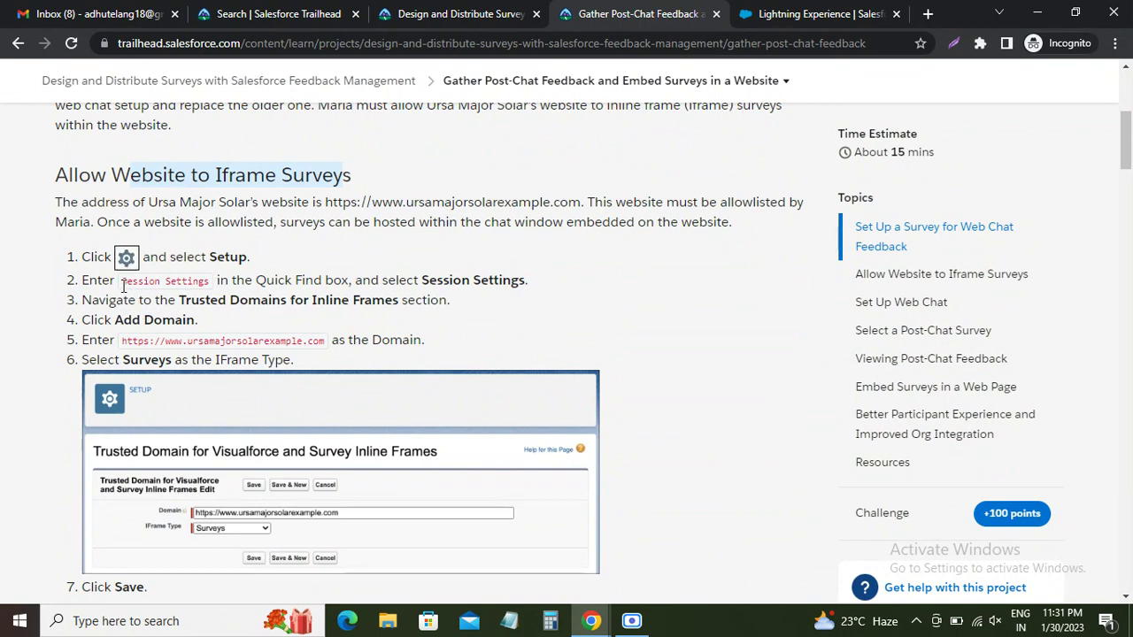
{"action": "left_click_drag", "start_coordinate": [122, 283], "coordinate": [216, 283]}
{"action": "key", "text": "ctrl+c"}
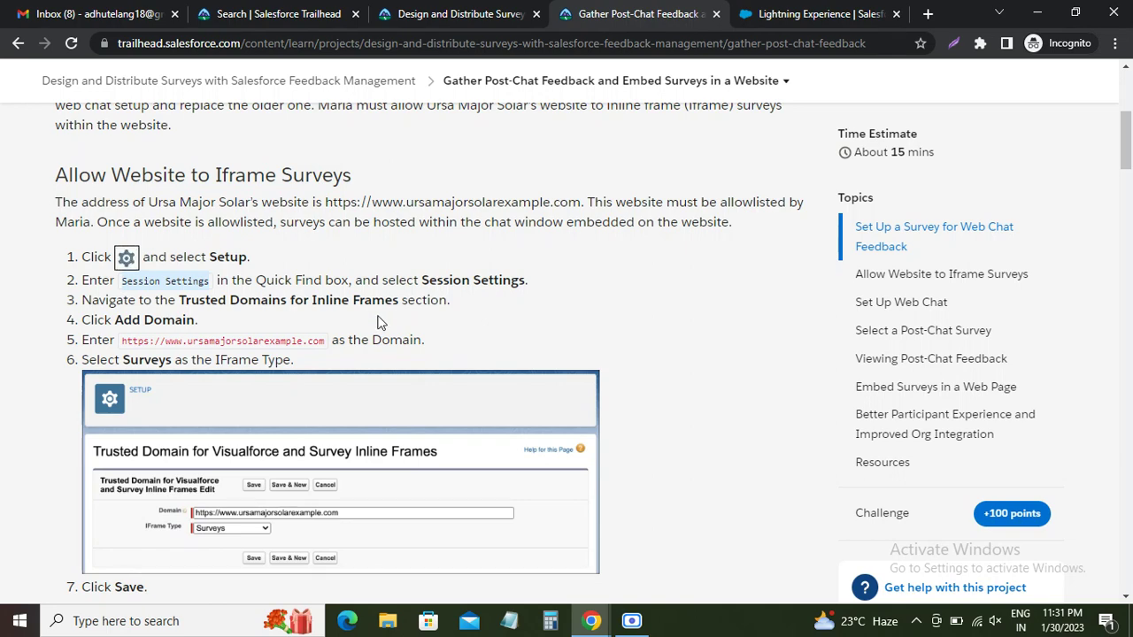
Open Setup from the launched playground and close the playground's welcome page
{"action": "left_click", "coordinate": [778, 16]}
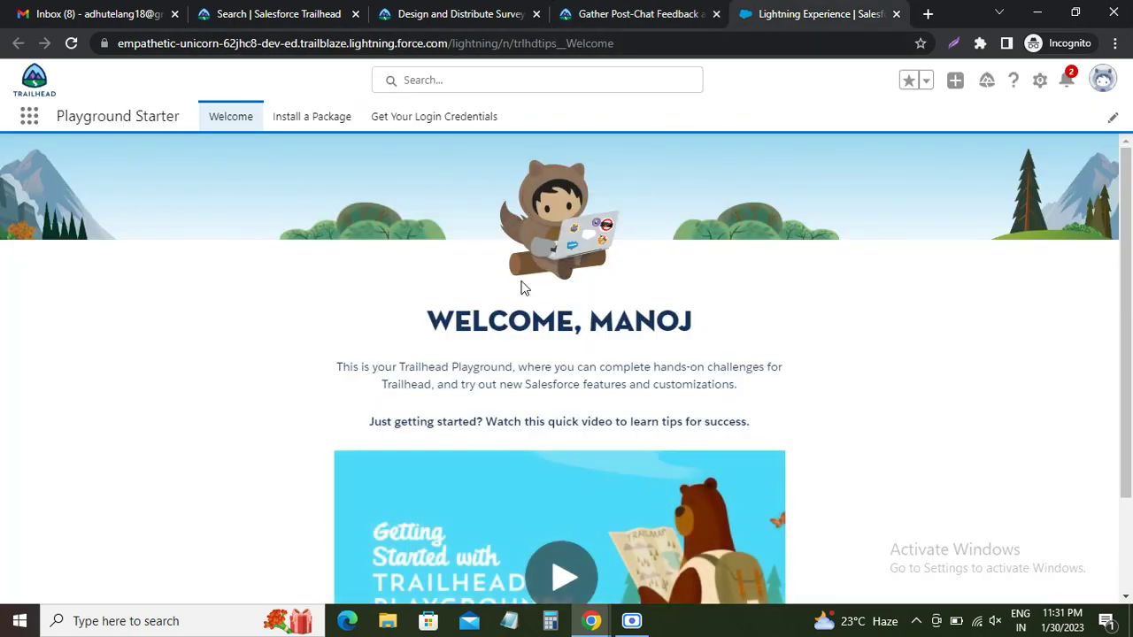
{"action": "left_click", "coordinate": [1038, 81]}
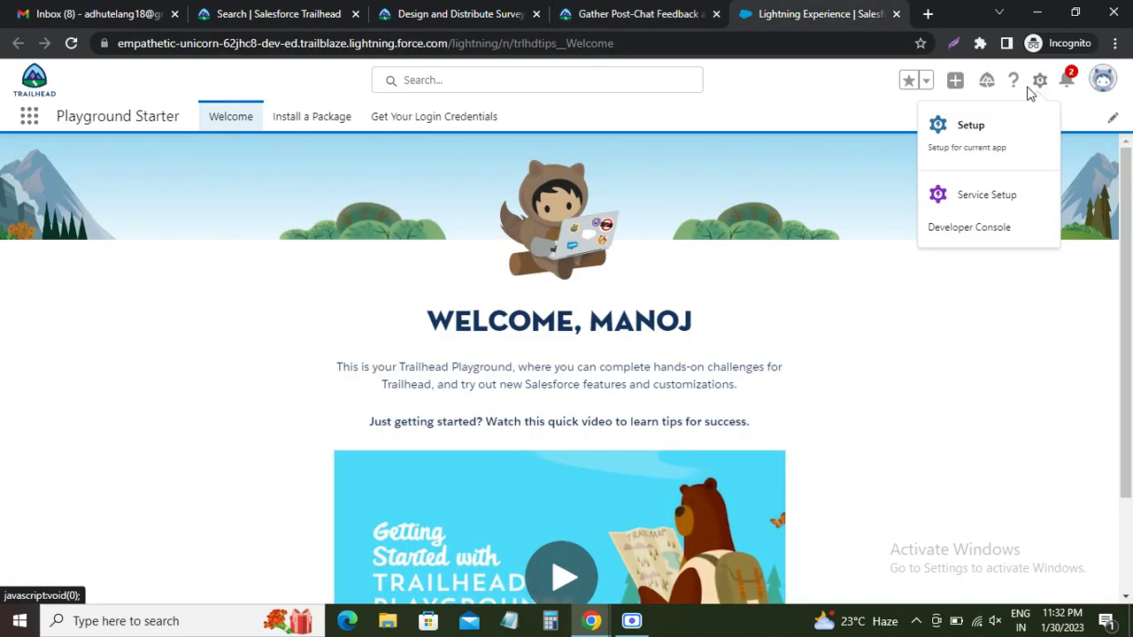
{"action": "left_click", "coordinate": [968, 127]}
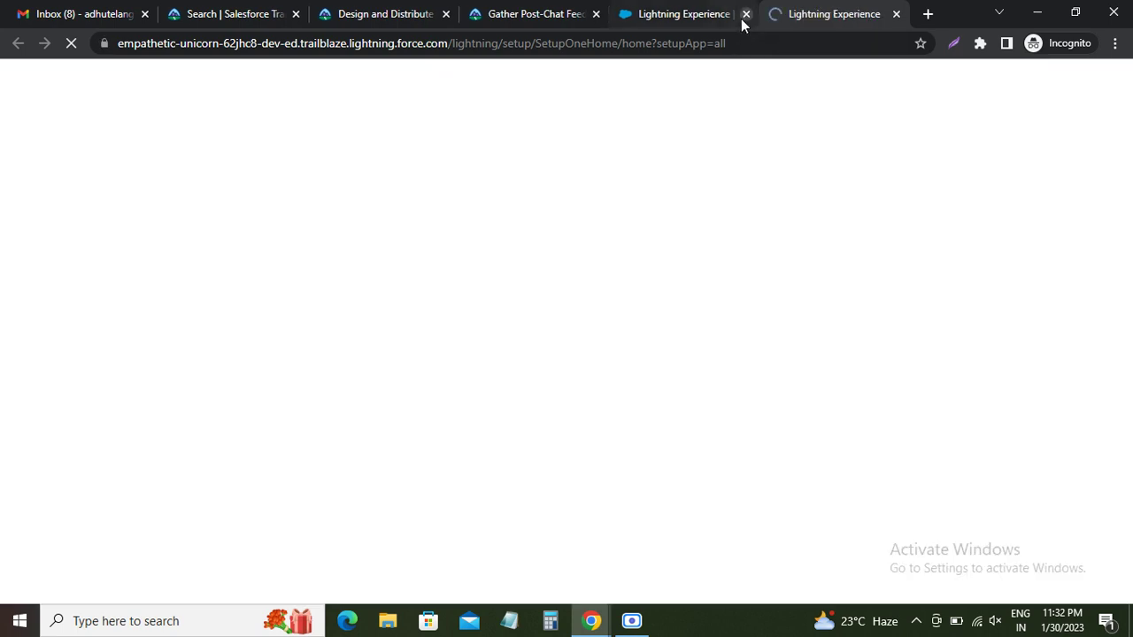
{"action": "left_click", "coordinate": [746, 14]}
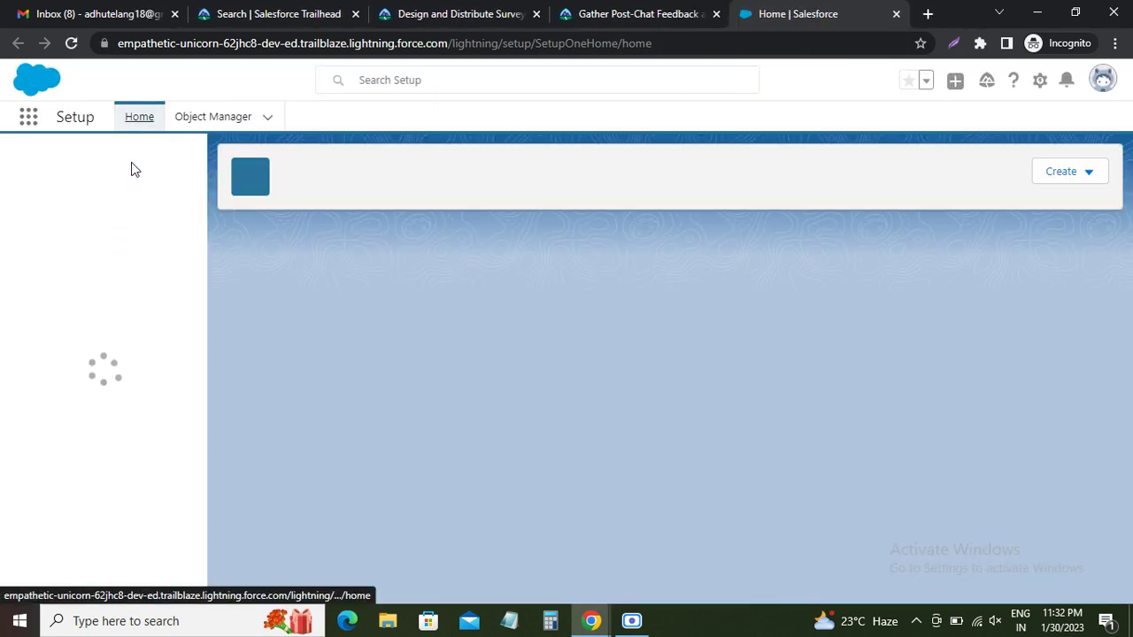
Search Setup's Quick Find for Session Settings and open the Session Settings page
{"action": "left_click", "coordinate": [110, 166]}
{"action": "key", "text": "ctrl+v"}
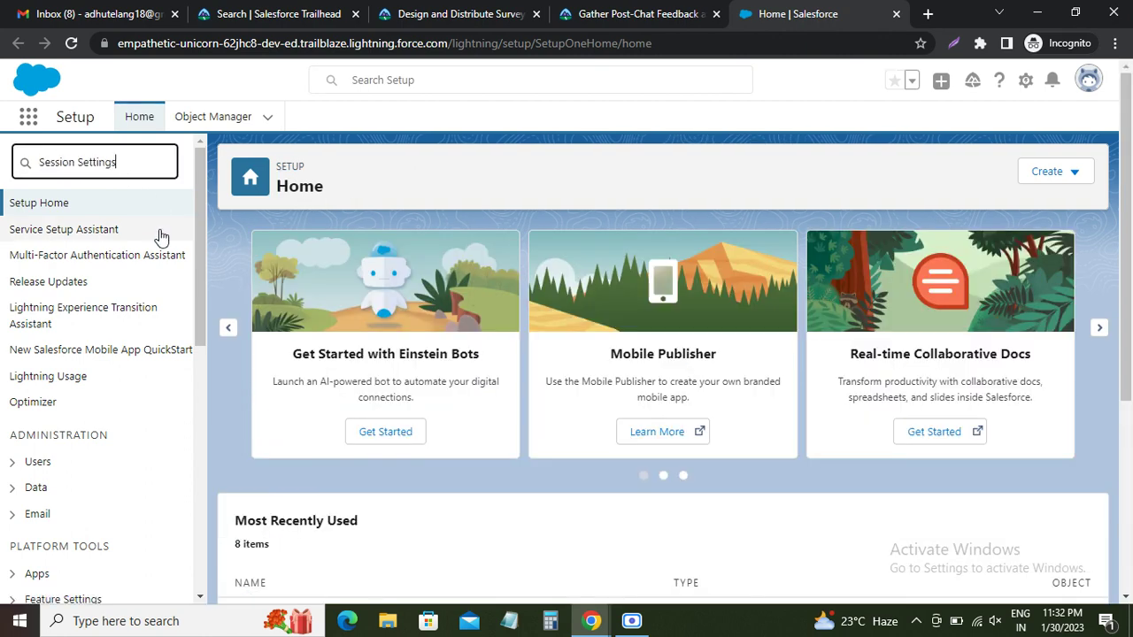
{"action": "left_click", "coordinate": [83, 229]}
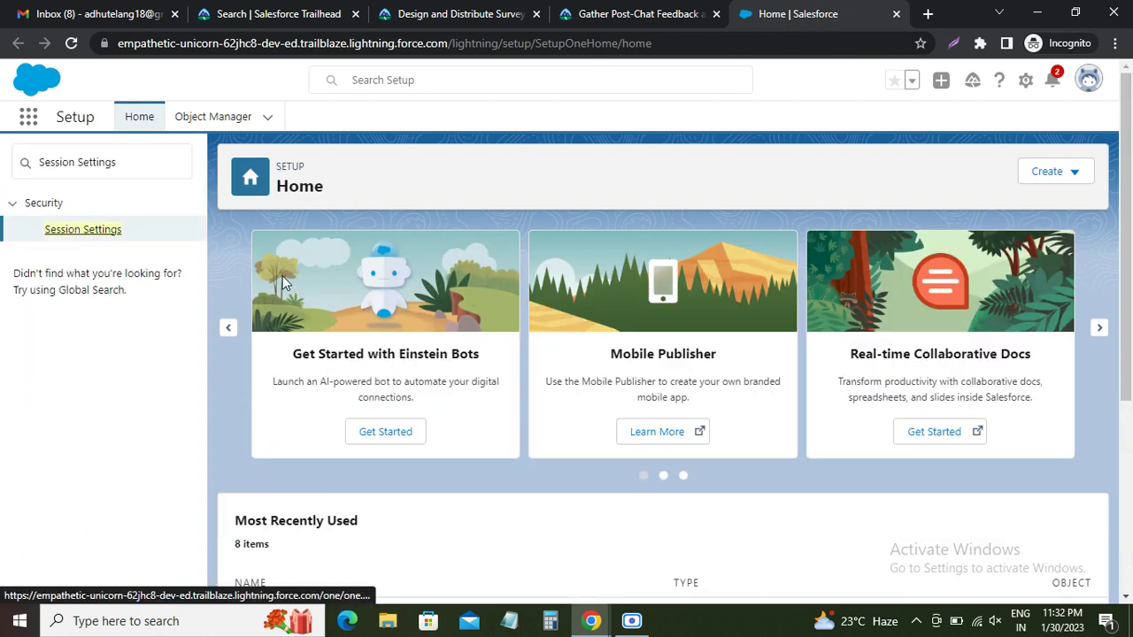
{"action": "left_click", "coordinate": [84, 229]}
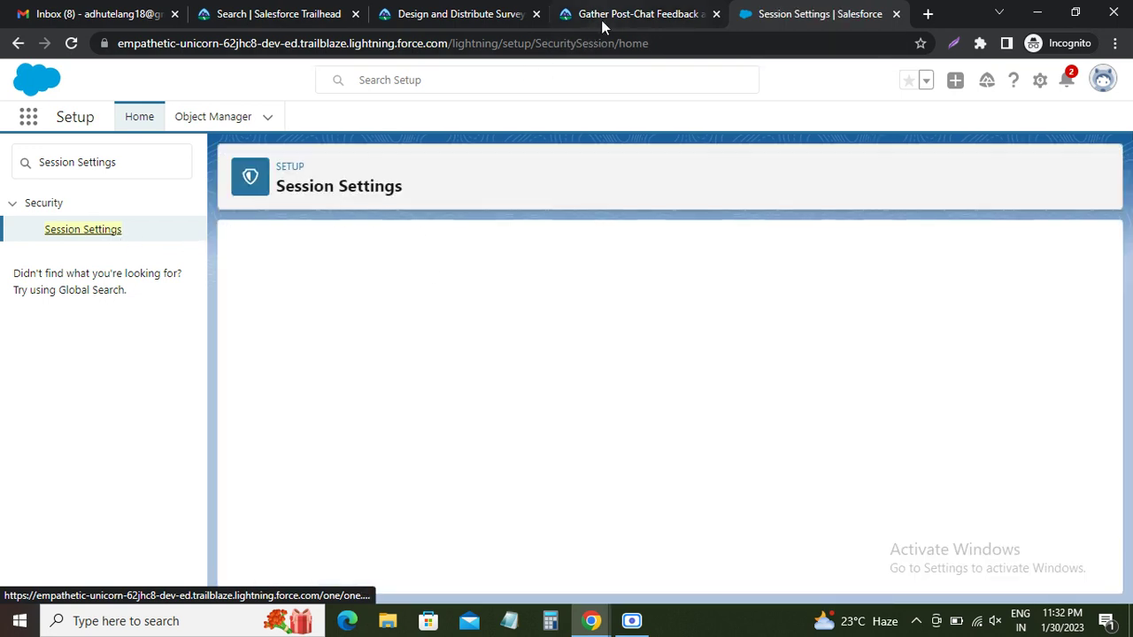
Check the instructions for the required section and locate Trusted Domains for Inline Frames on the Session Settings page
{"action": "left_click", "coordinate": [601, 19]}
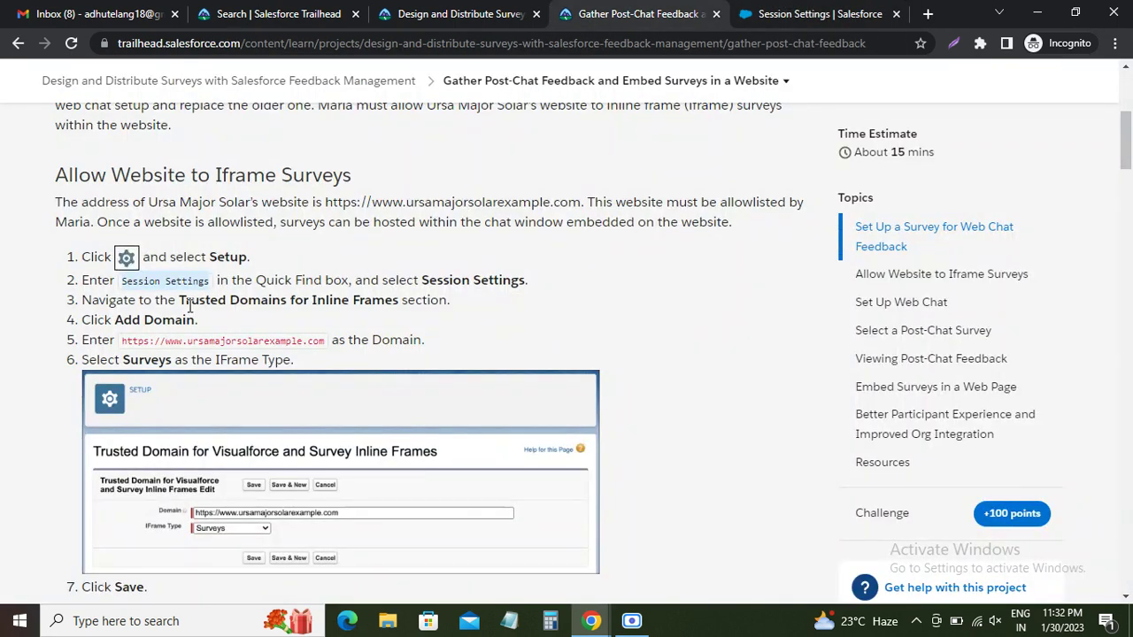
{"action": "left_click_drag", "start_coordinate": [183, 302], "coordinate": [398, 302]}
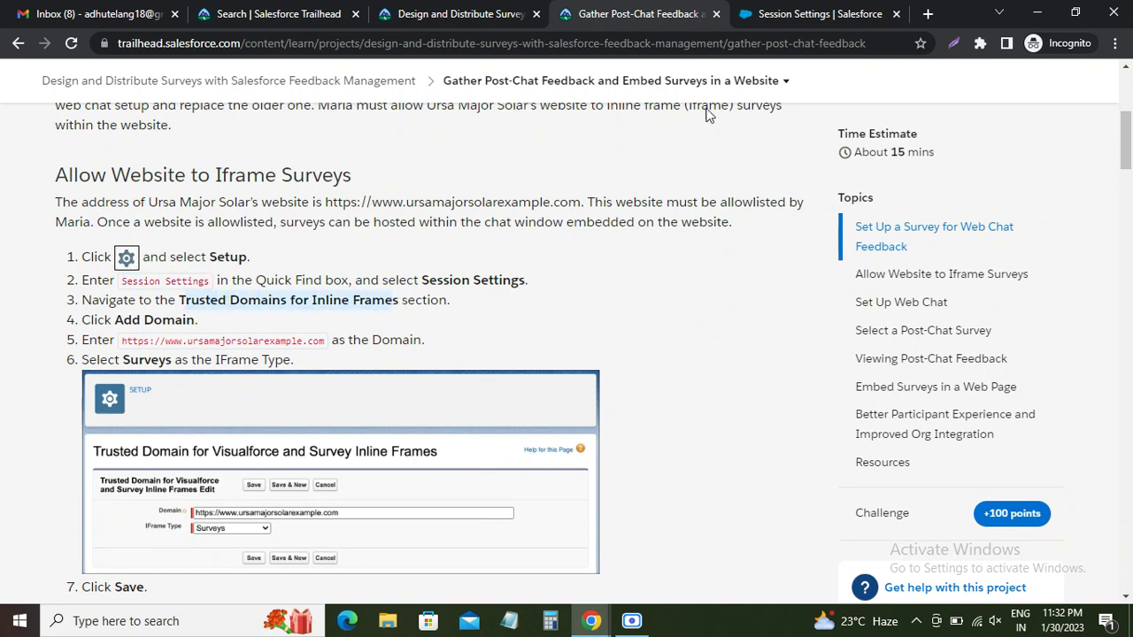
{"action": "left_click", "coordinate": [790, 17]}
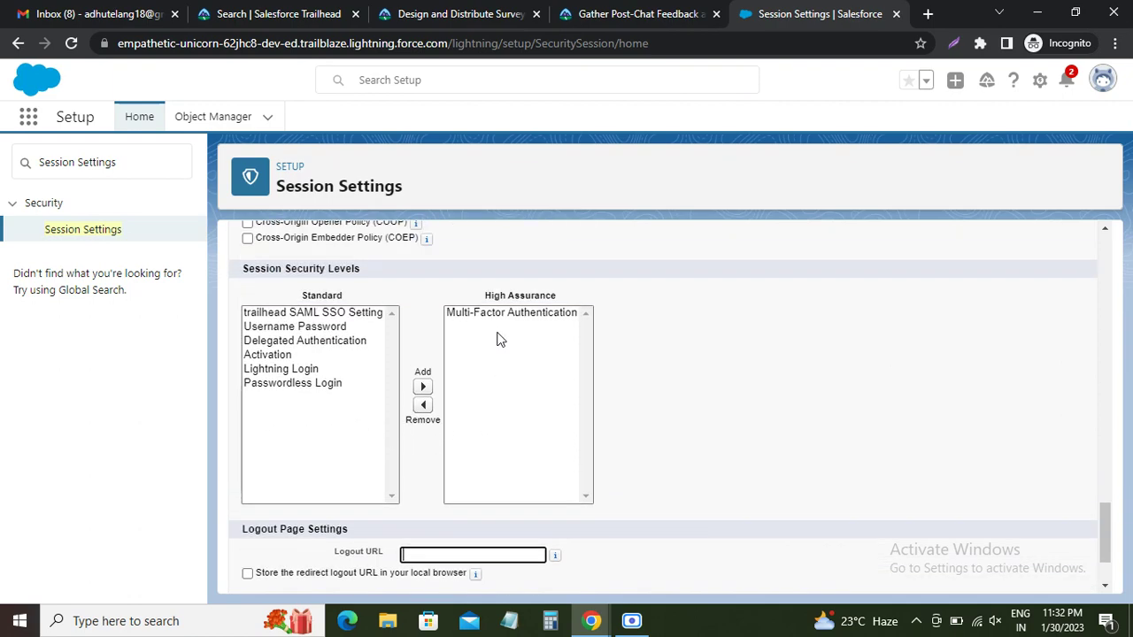
{"action": "scroll", "coordinate": [500, 337], "scroll_direction": "up", "scroll_amount": 3}
{"action": "scroll", "coordinate": [500, 337], "scroll_direction": "up", "scroll_amount": 5}
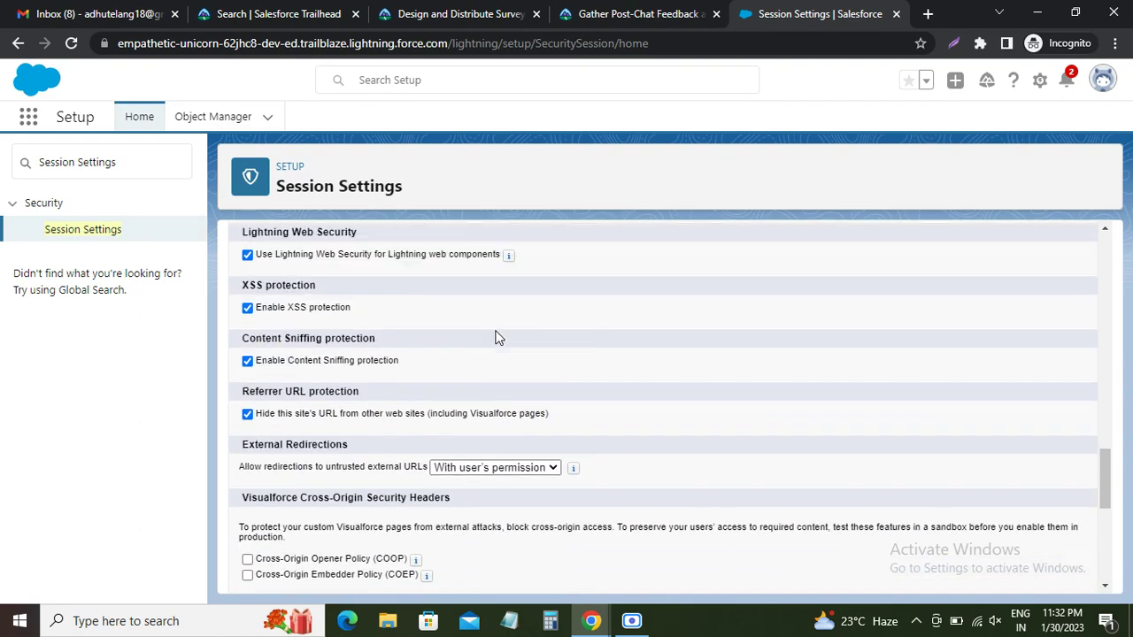
{"action": "scroll", "coordinate": [496, 334], "scroll_direction": "up", "scroll_amount": 10}
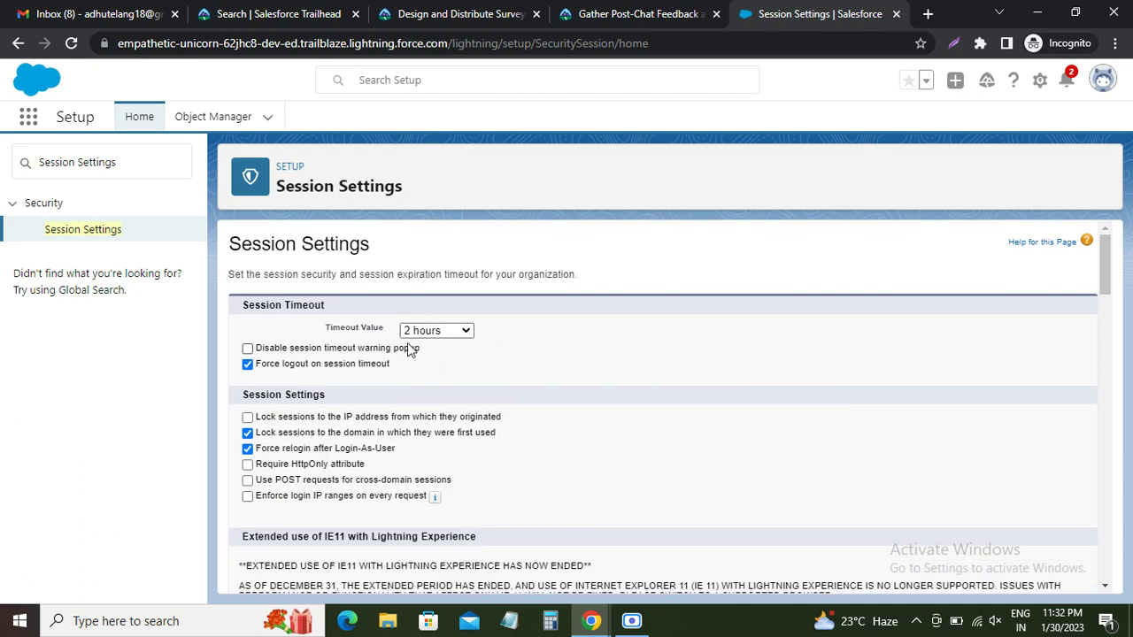
{"action": "scroll", "coordinate": [421, 345], "scroll_direction": "down", "scroll_amount": 5}
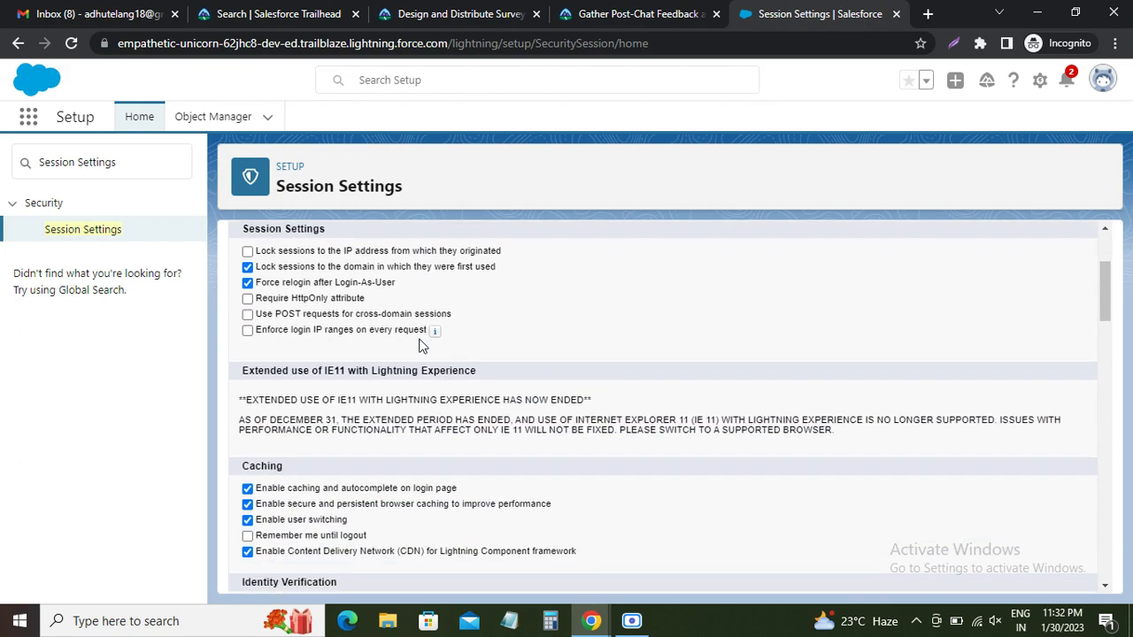
{"action": "scroll", "coordinate": [420, 347], "scroll_direction": "down", "scroll_amount": 6}
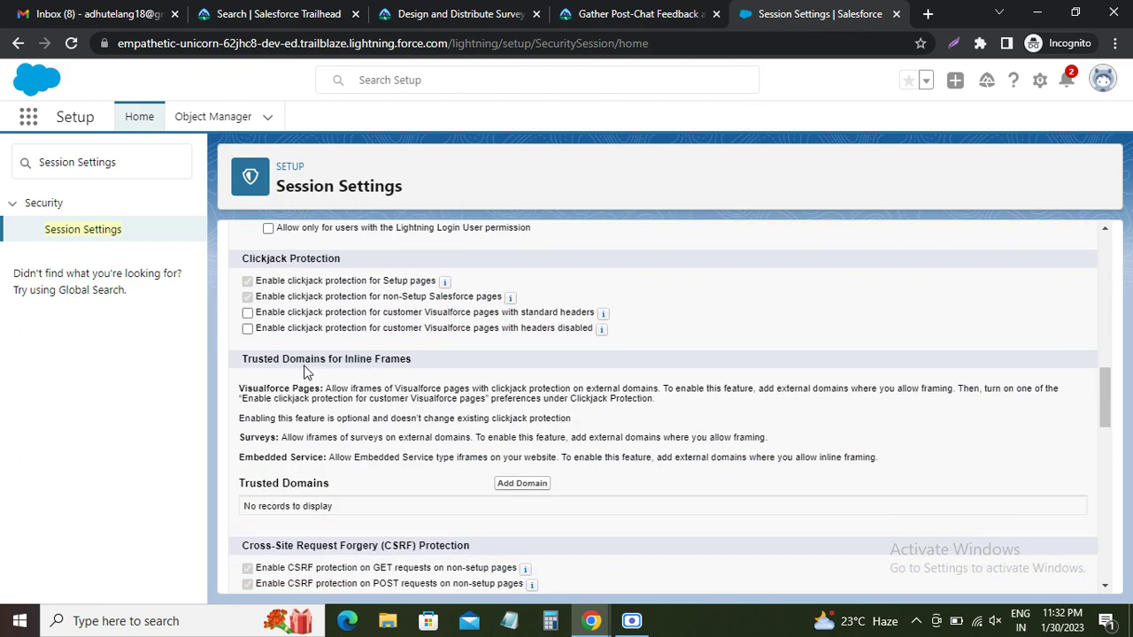
{"action": "left_click_drag", "start_coordinate": [245, 359], "coordinate": [414, 363]}
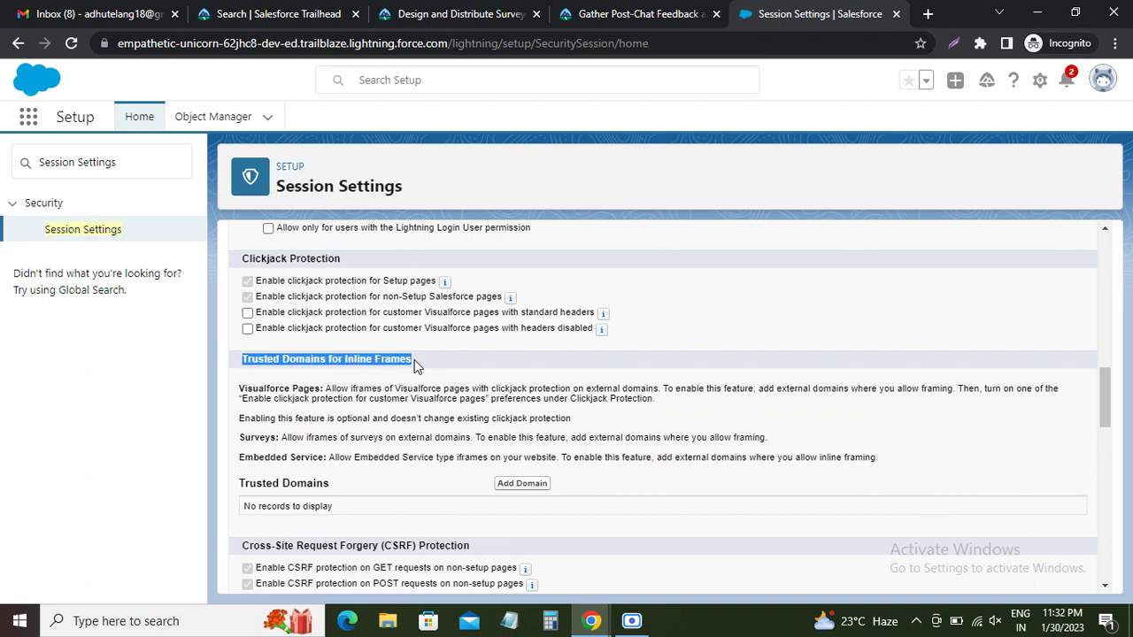
{"action": "scroll", "coordinate": [478, 392], "scroll_direction": "down", "scroll_amount": 1}
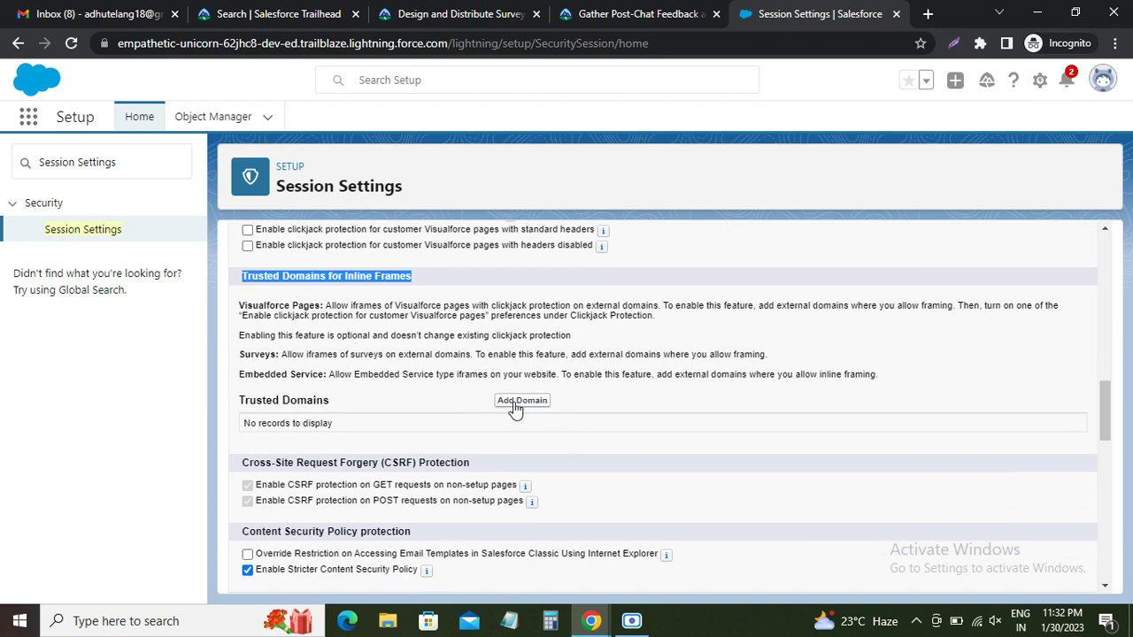
{"action": "left_click", "coordinate": [517, 402]}
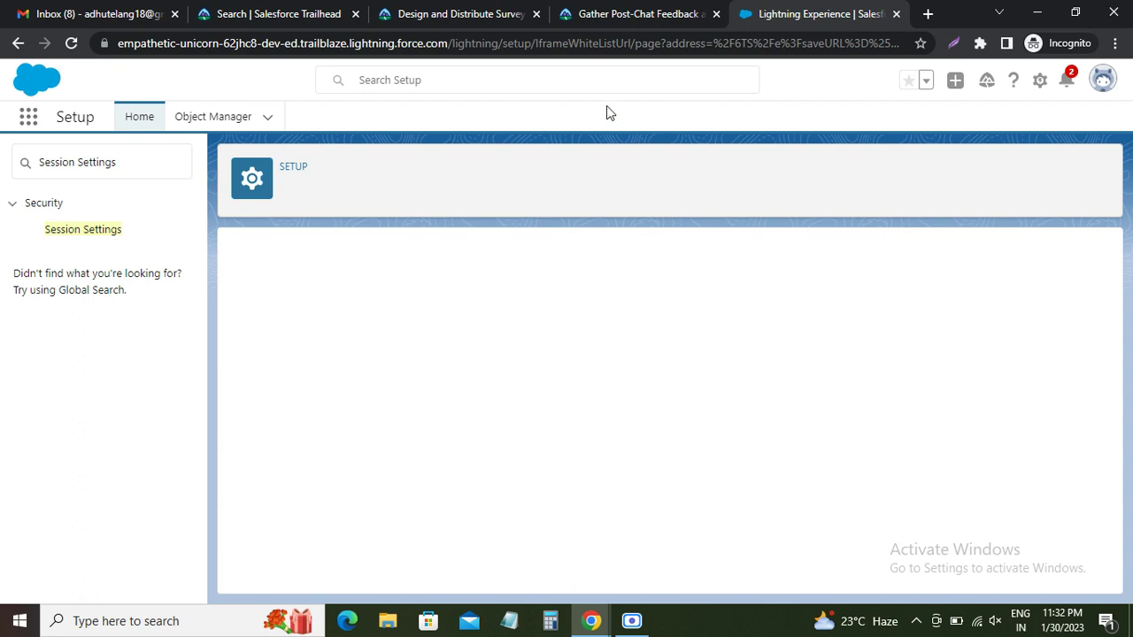
{"action": "left_click", "coordinate": [586, 16]}
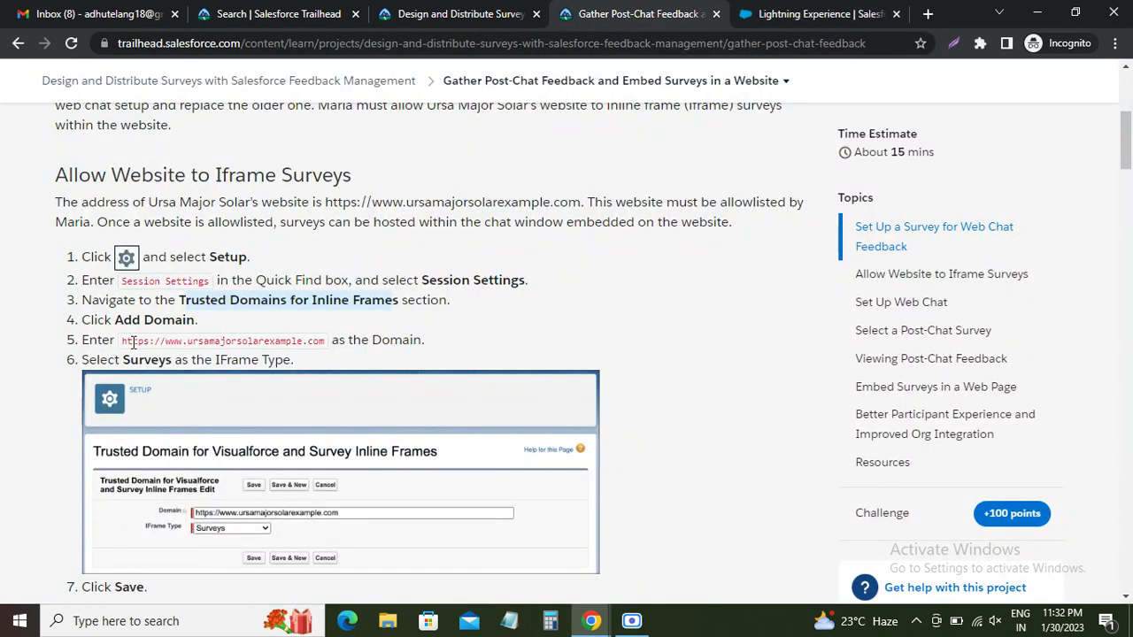
{"action": "left_click_drag", "start_coordinate": [123, 341], "coordinate": [322, 342]}
{"action": "key", "text": "ctrl+c"}
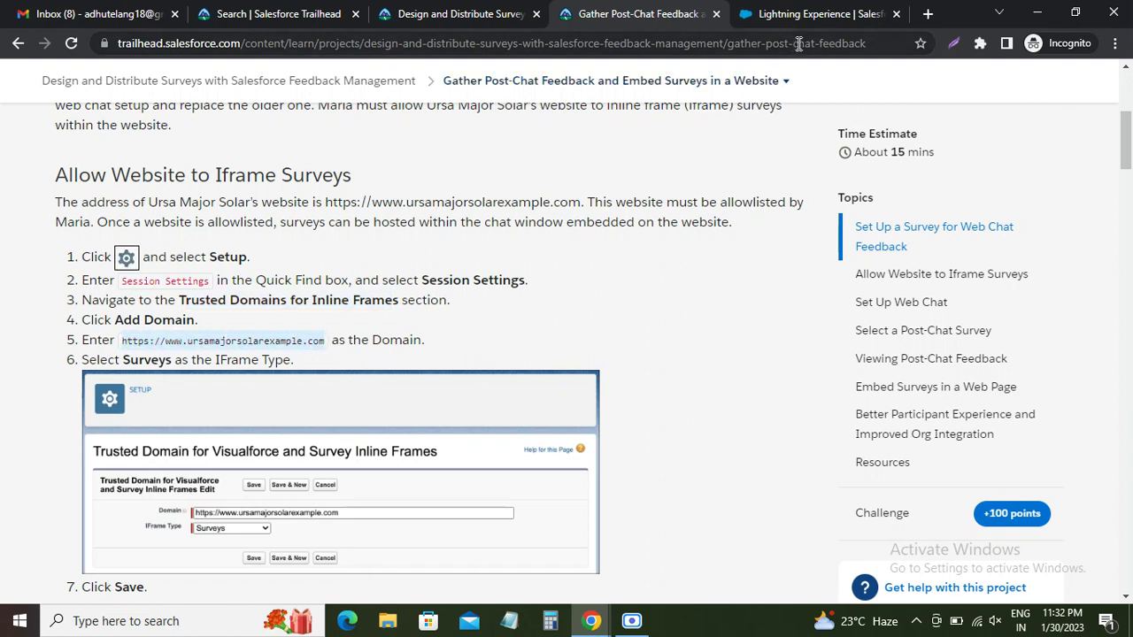
{"action": "left_click", "coordinate": [801, 15]}
{"action": "key", "text": "ctrl+v"}
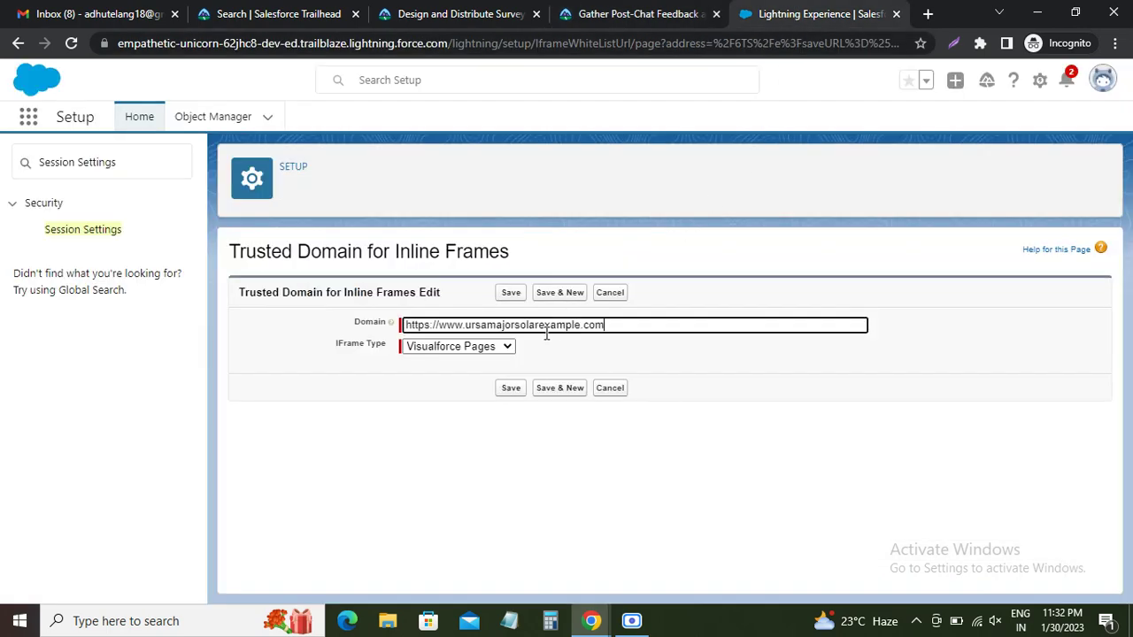
{"action": "left_click", "coordinate": [459, 347]}
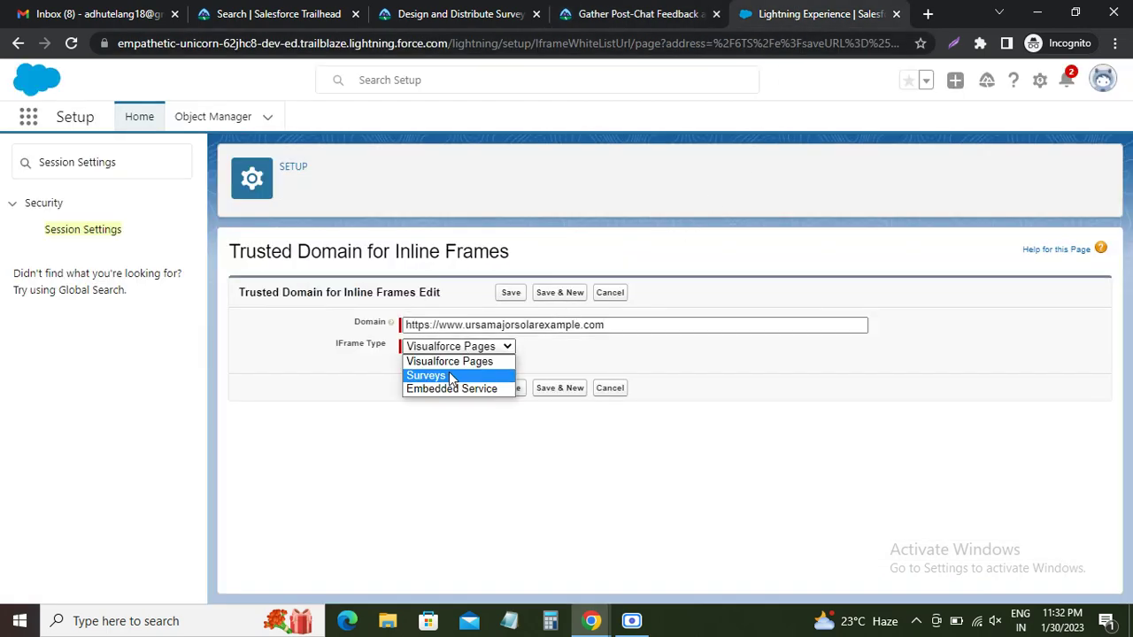
{"action": "left_click", "coordinate": [423, 375]}
Check the final instruction for allowing the website and save the trusted domain
{"action": "left_click", "coordinate": [594, 21]}
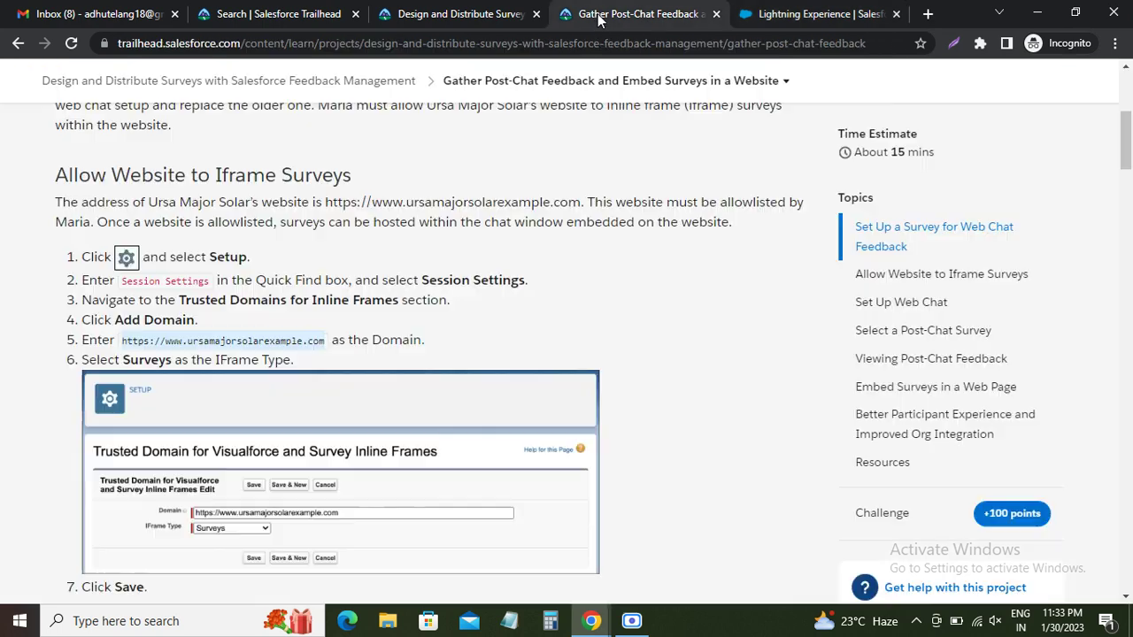
{"action": "scroll", "coordinate": [236, 363], "scroll_direction": "down", "scroll_amount": 5}
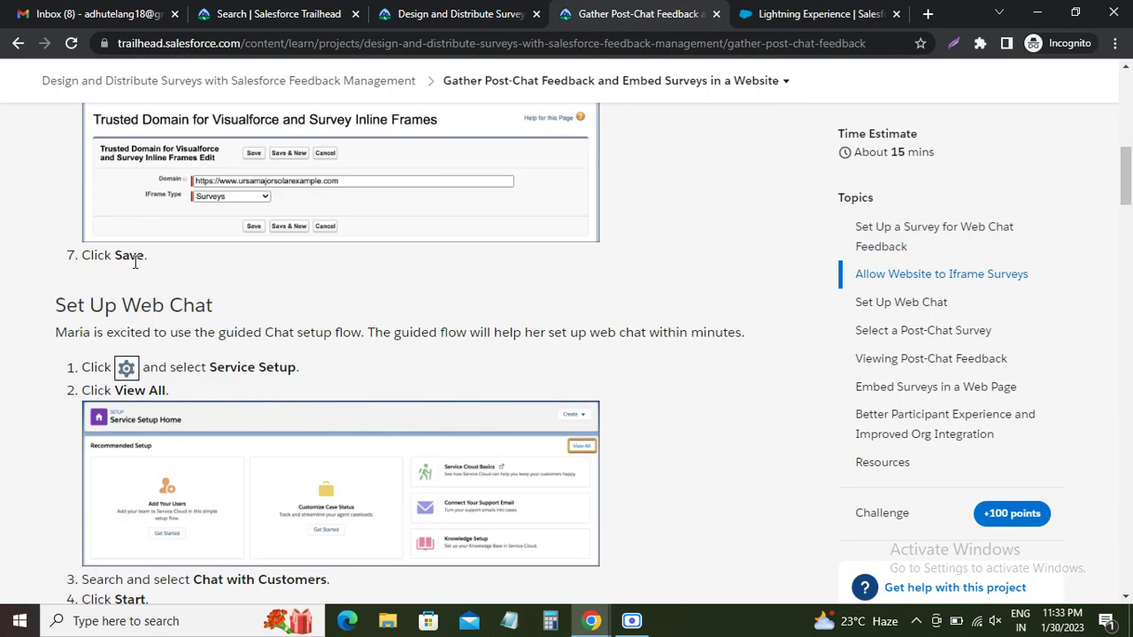
{"action": "double_click", "coordinate": [129, 255]}
{"action": "left_click", "coordinate": [769, 18]}
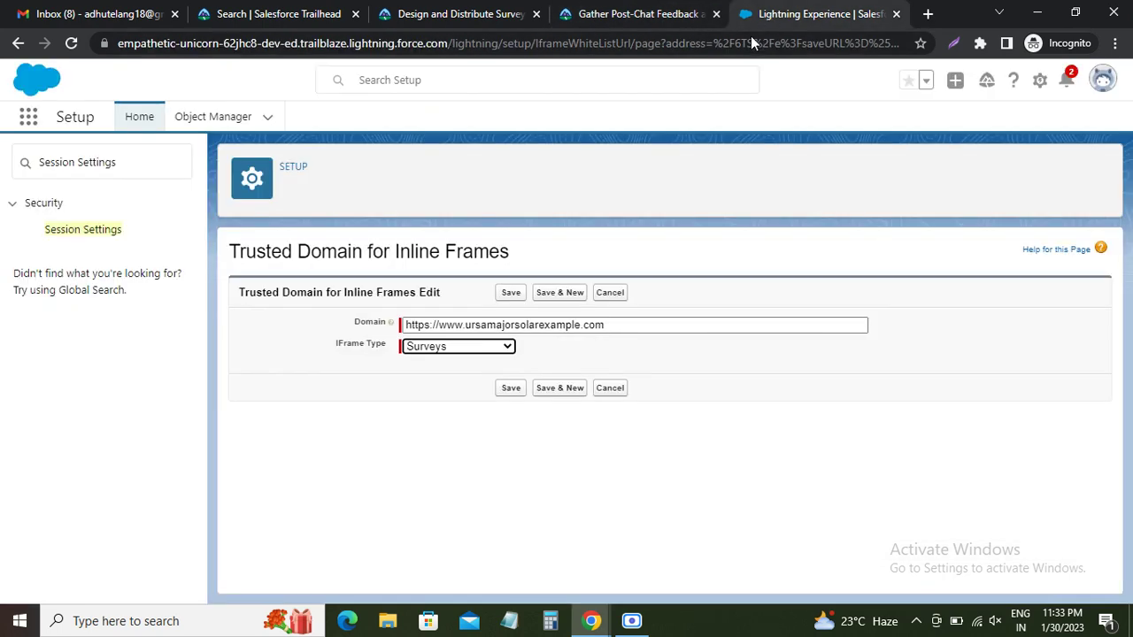
{"action": "left_click", "coordinate": [511, 389]}
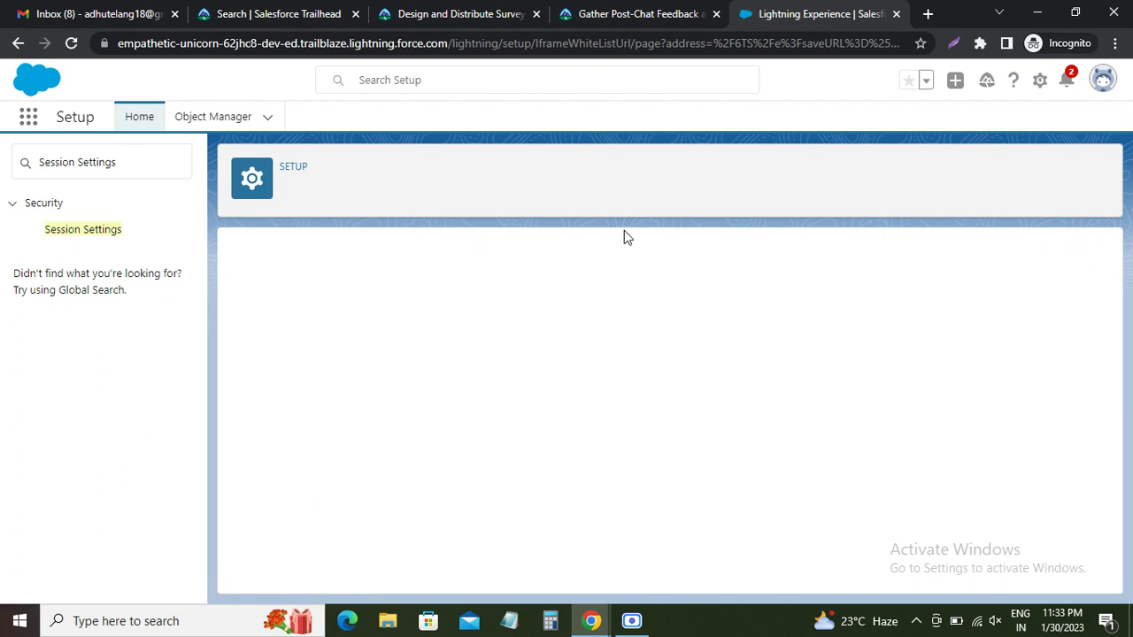
Return to the Trailhead instructions and read the first step of the Set Up Web Chat section
{"action": "left_click", "coordinate": [607, 13]}
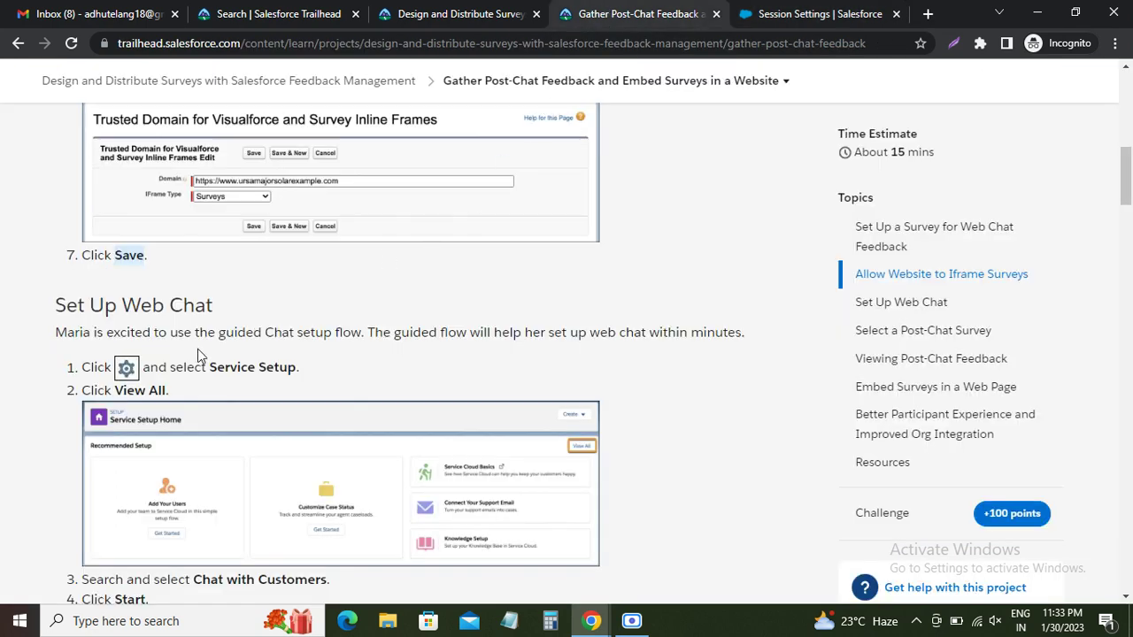
{"action": "left_click_drag", "start_coordinate": [90, 309], "coordinate": [204, 309]}
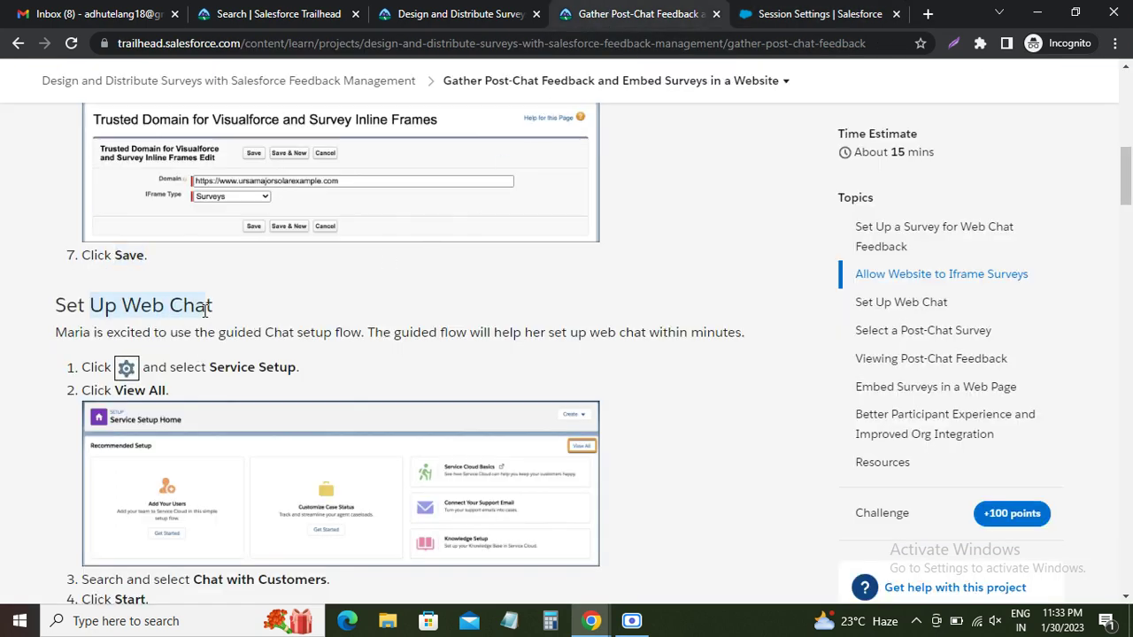
{"action": "scroll", "coordinate": [209, 306], "scroll_direction": "down", "scroll_amount": 2}
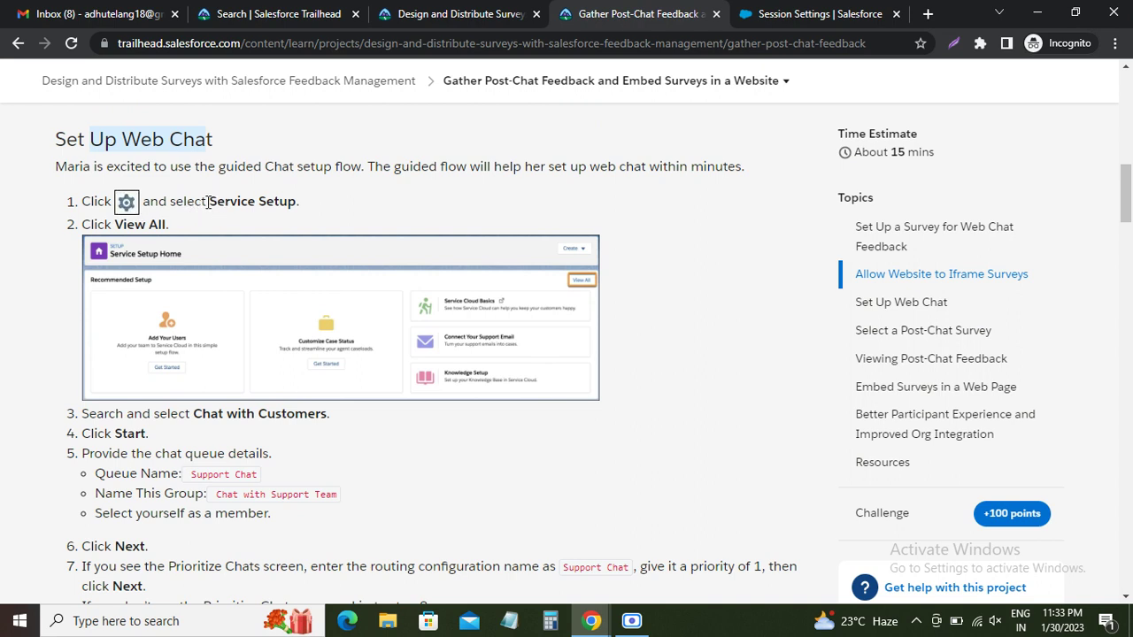
{"action": "left_click_drag", "start_coordinate": [209, 202], "coordinate": [298, 205]}
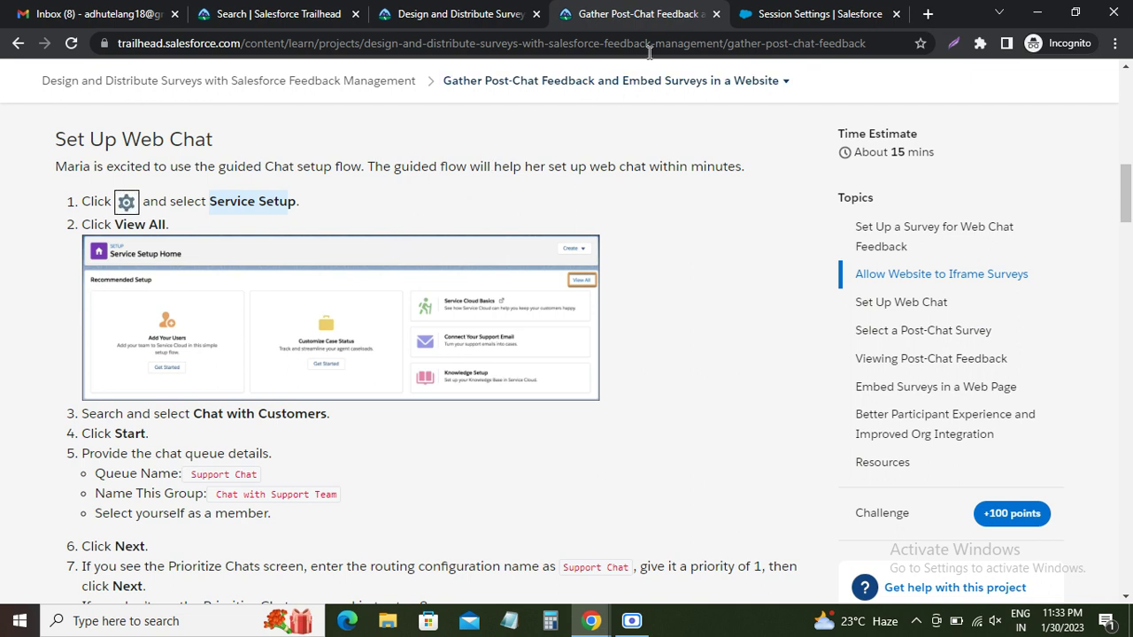
Try to find Service Setup by searching Setup's Quick Find in Salesforce
{"action": "left_click", "coordinate": [802, 14]}
{"action": "left_click", "coordinate": [138, 169]}
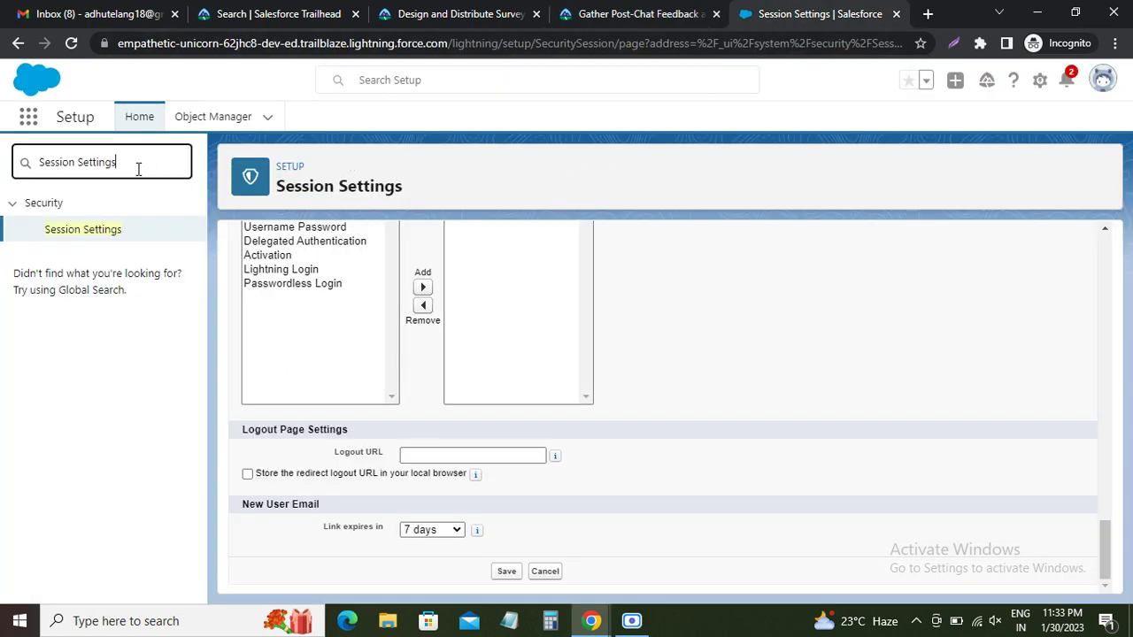
{"action": "key", "text": "ctrl+a"}
{"action": "type", "text": "Service Setu"}
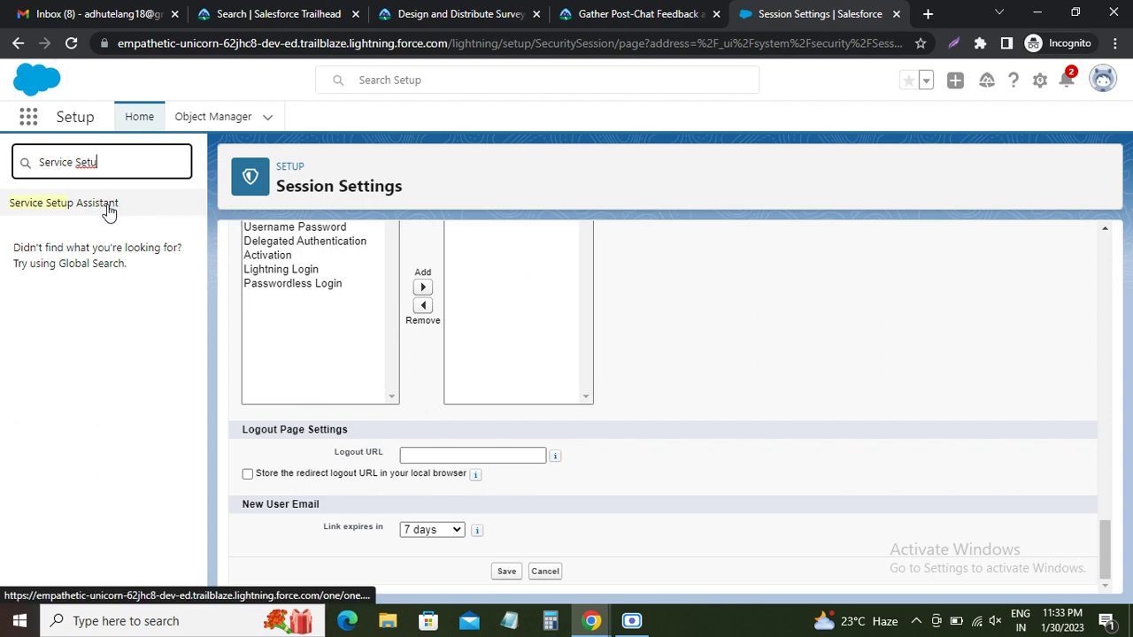
Recheck the Service Setup instruction and open Service Setup from the Salesforce setup options
{"action": "left_click", "coordinate": [577, 25]}
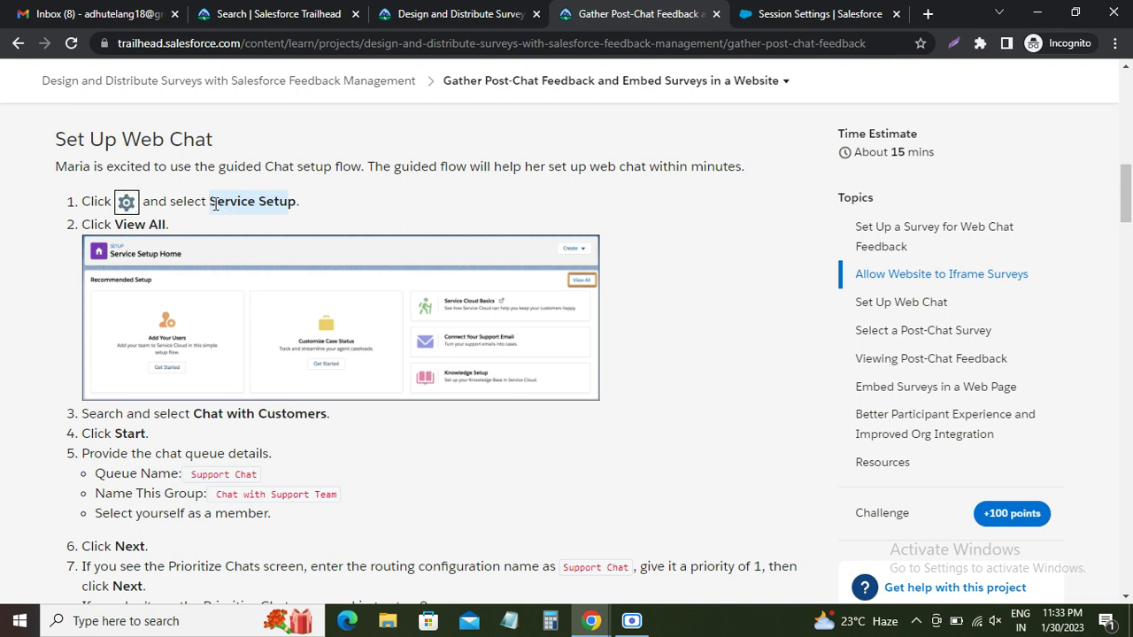
{"action": "mouse_move", "coordinate": [211, 201]}
{"action": "left_mouse_down"}
{"action": "mouse_move", "coordinate": [309, 209]}
{"action": "mouse_move", "coordinate": [213, 202]}
{"action": "left_mouse_up"}
{"action": "left_click", "coordinate": [321, 214]}
{"action": "left_click", "coordinate": [786, 15]}
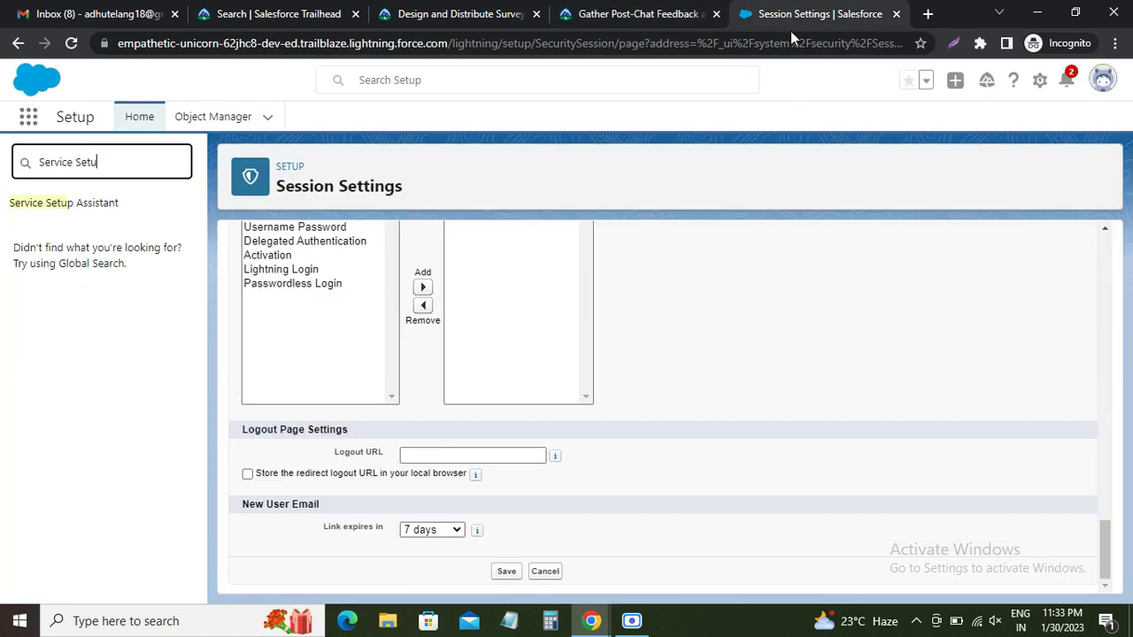
{"action": "left_click", "coordinate": [1040, 83]}
{"action": "left_click", "coordinate": [973, 172]}
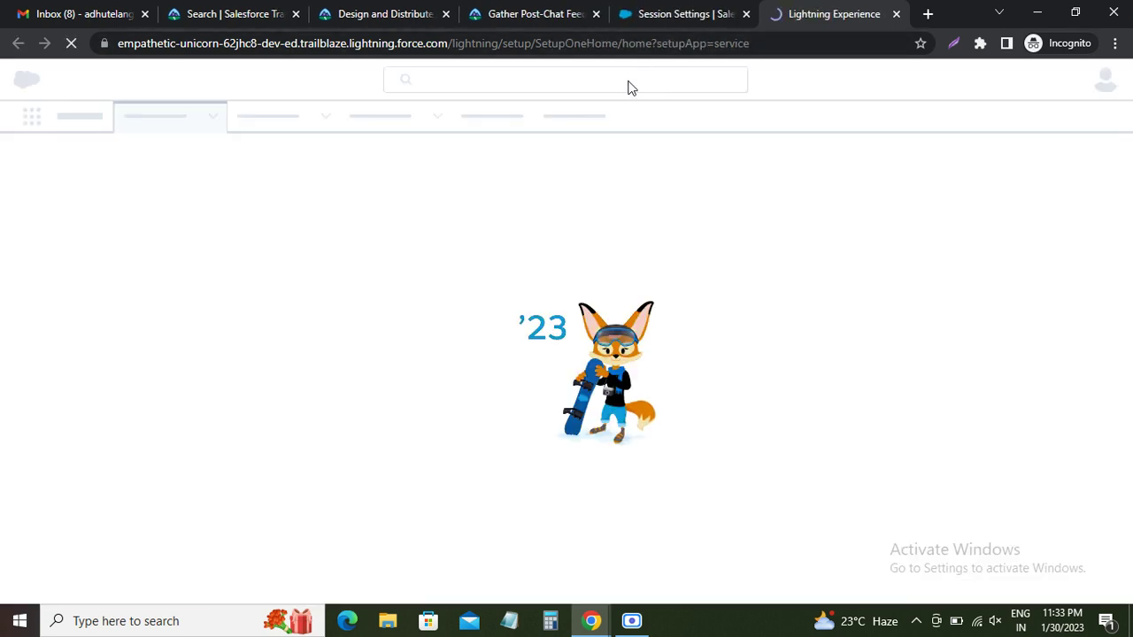
Check the next instruction, dismiss the Go Mobile prompt and view all Recommended Setup items on Service Setup Home
{"action": "left_click", "coordinate": [548, 15]}
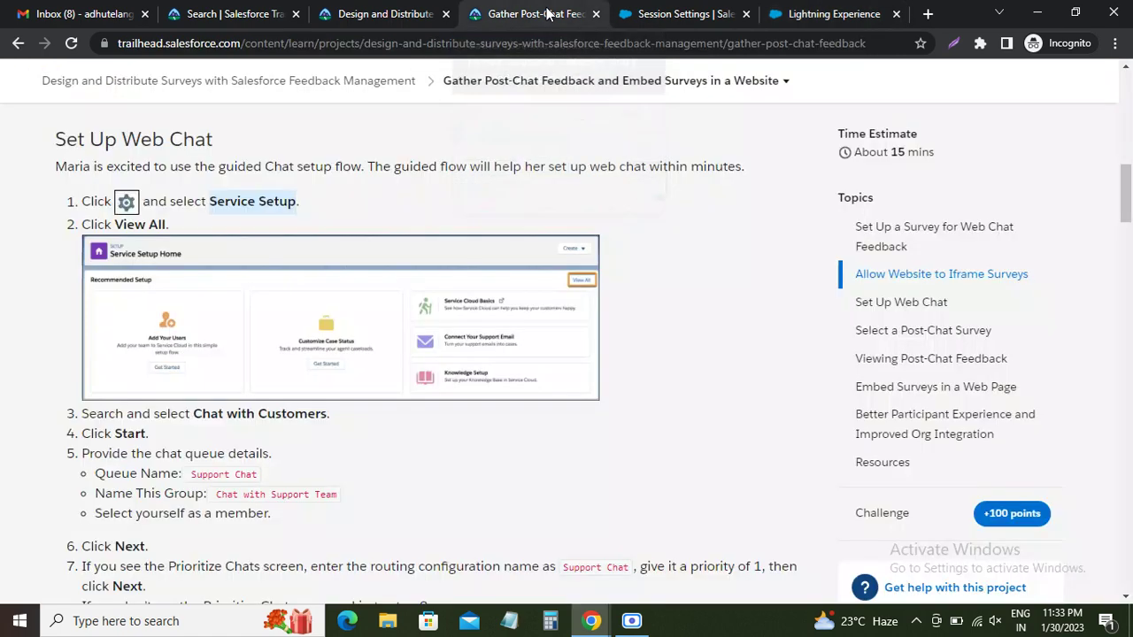
{"action": "left_click", "coordinate": [123, 224]}
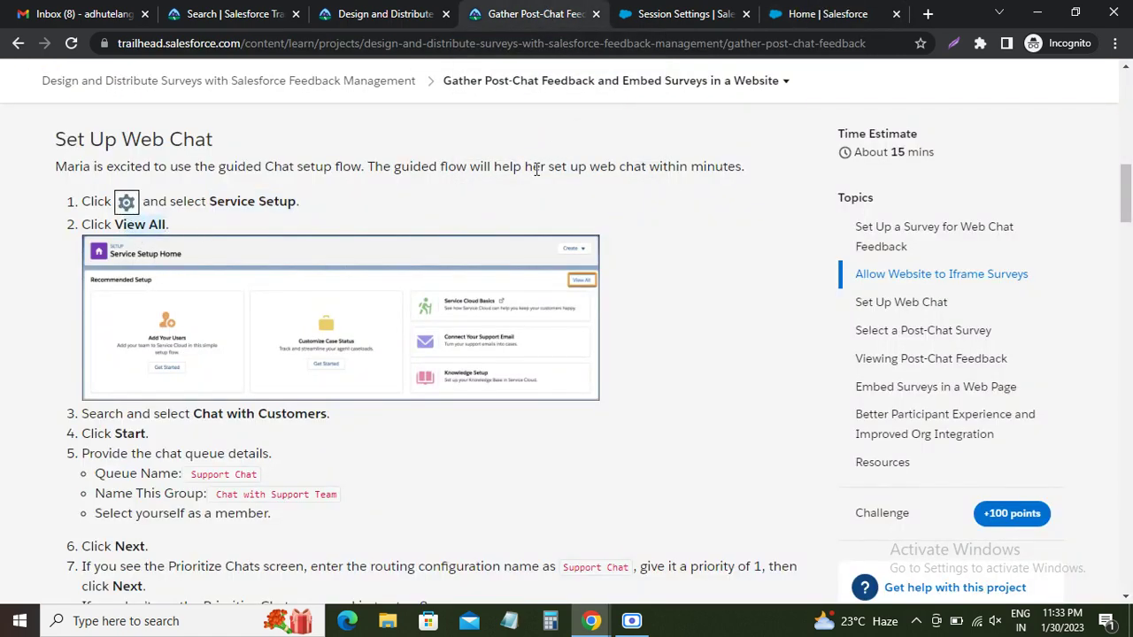
{"action": "left_click", "coordinate": [815, 15]}
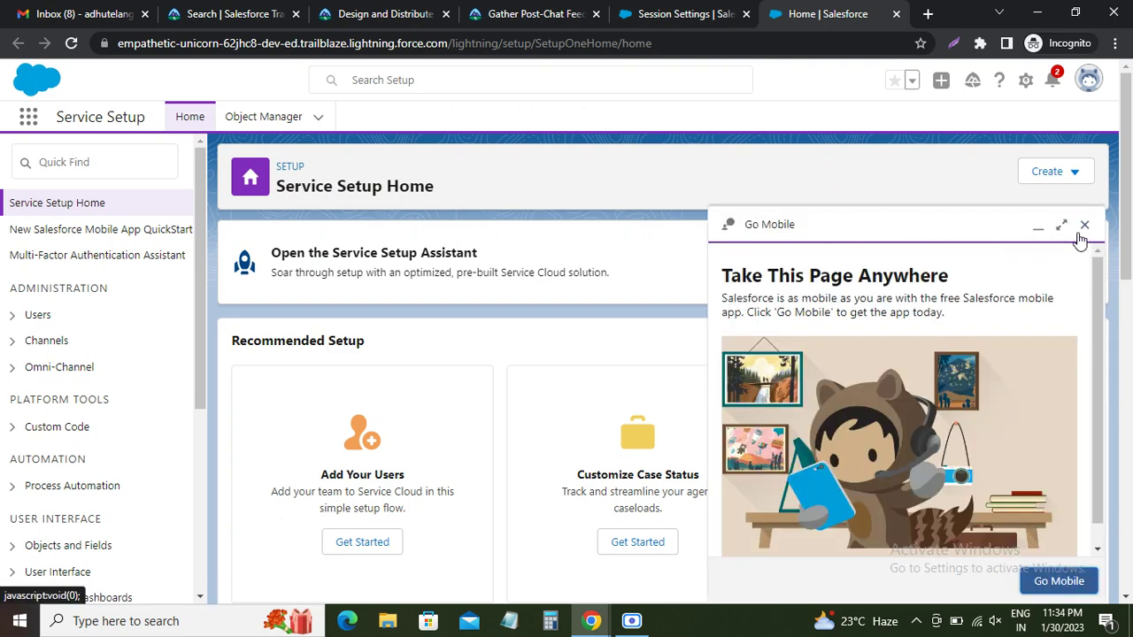
{"action": "left_click", "coordinate": [1084, 228]}
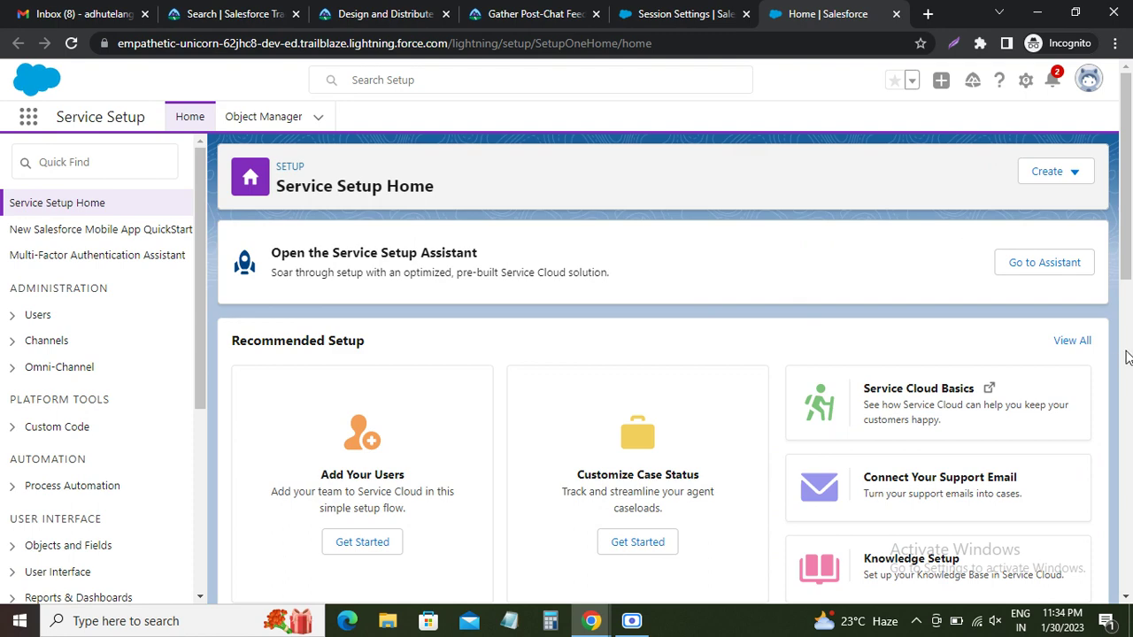
{"action": "left_click", "coordinate": [1071, 341]}
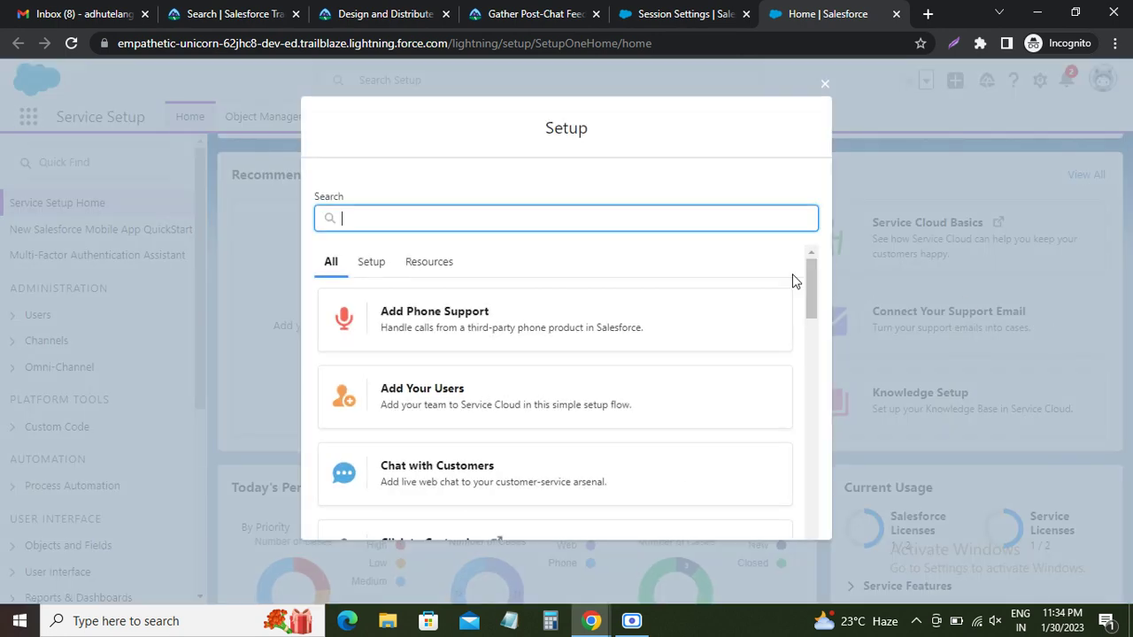
Search the setup items for Chat with Customers, copied from the instructions, and start its guided flow
{"action": "left_click", "coordinate": [529, 14]}
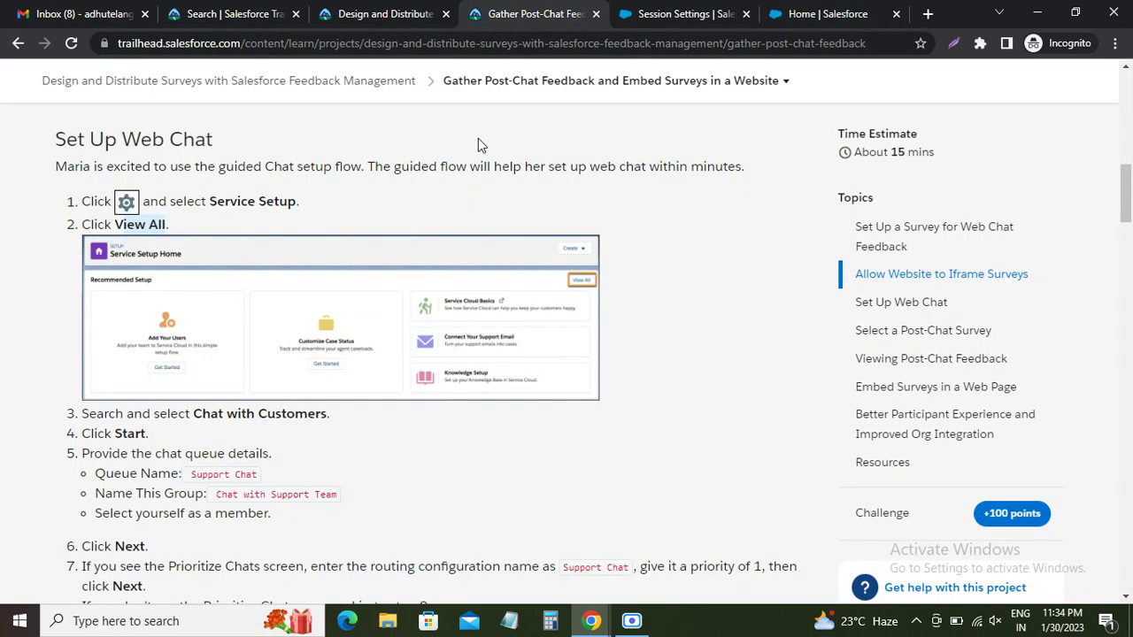
{"action": "scroll", "coordinate": [325, 290], "scroll_direction": "down", "scroll_amount": 2}
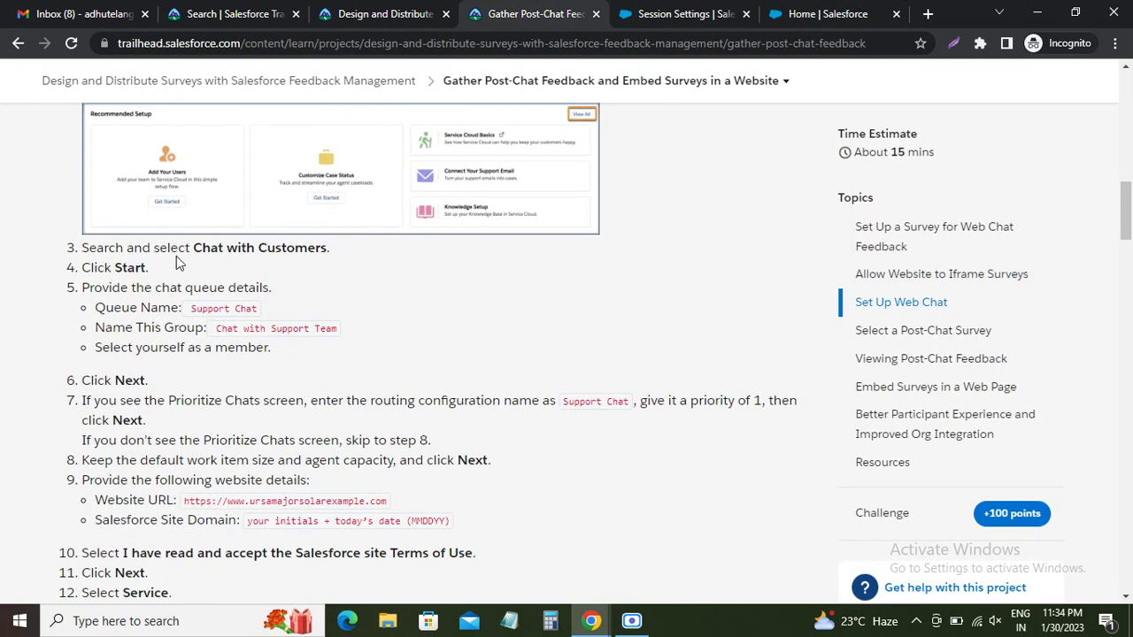
{"action": "left_click_drag", "start_coordinate": [195, 248], "coordinate": [327, 248]}
{"action": "key", "text": "ctrl+c"}
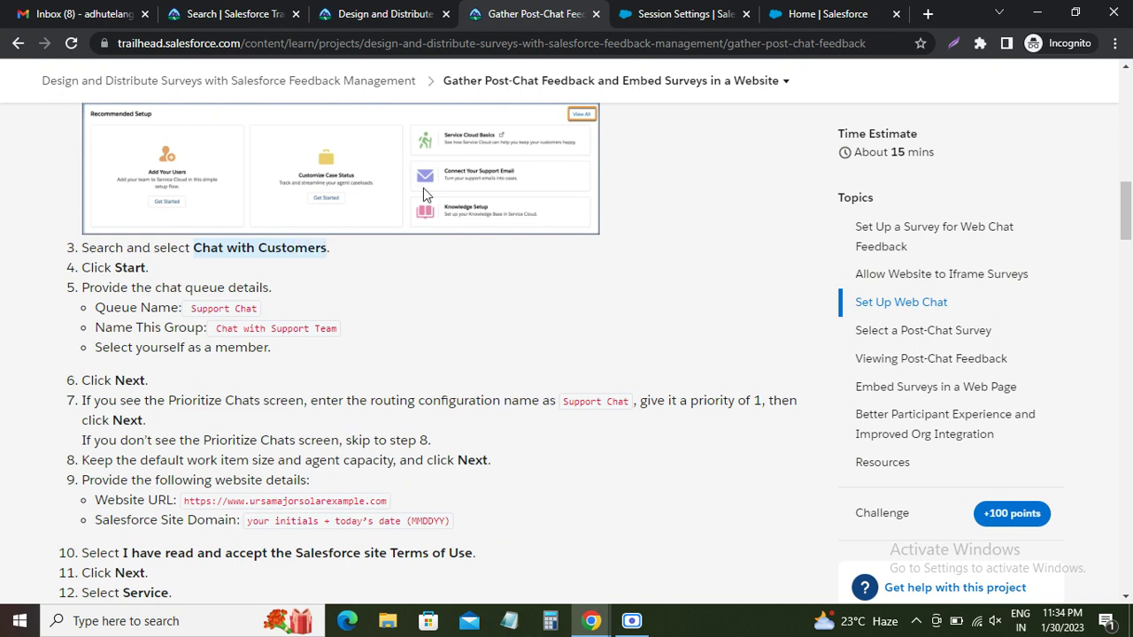
{"action": "left_click", "coordinate": [807, 15]}
{"action": "key", "text": "ctrl+v"}
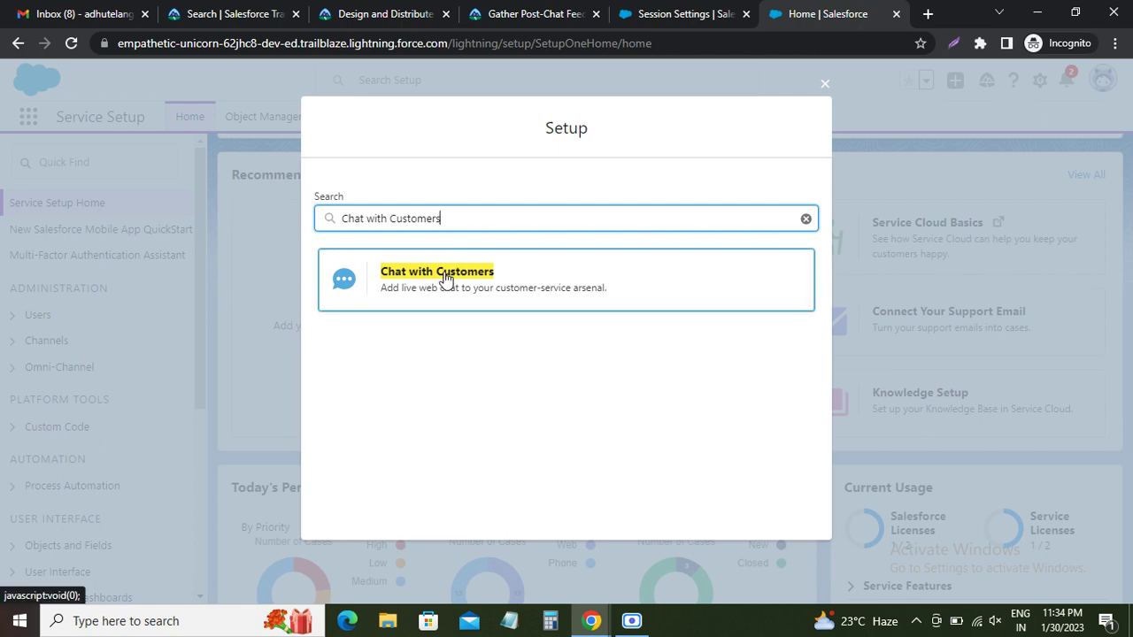
{"action": "left_click", "coordinate": [445, 277]}
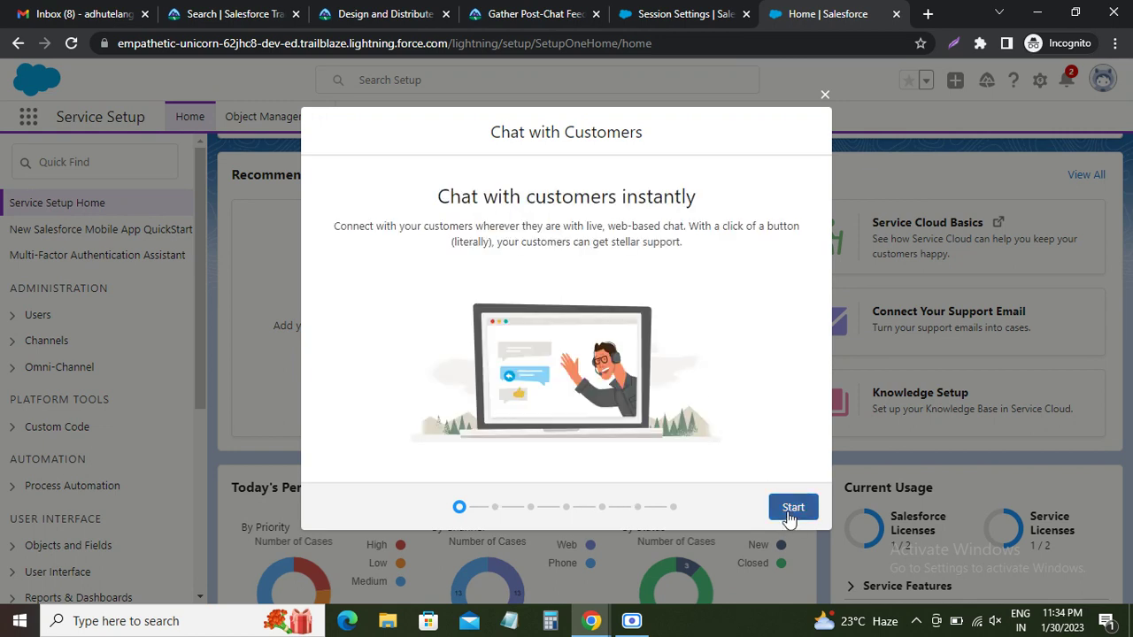
{"action": "left_click", "coordinate": [788, 513]}
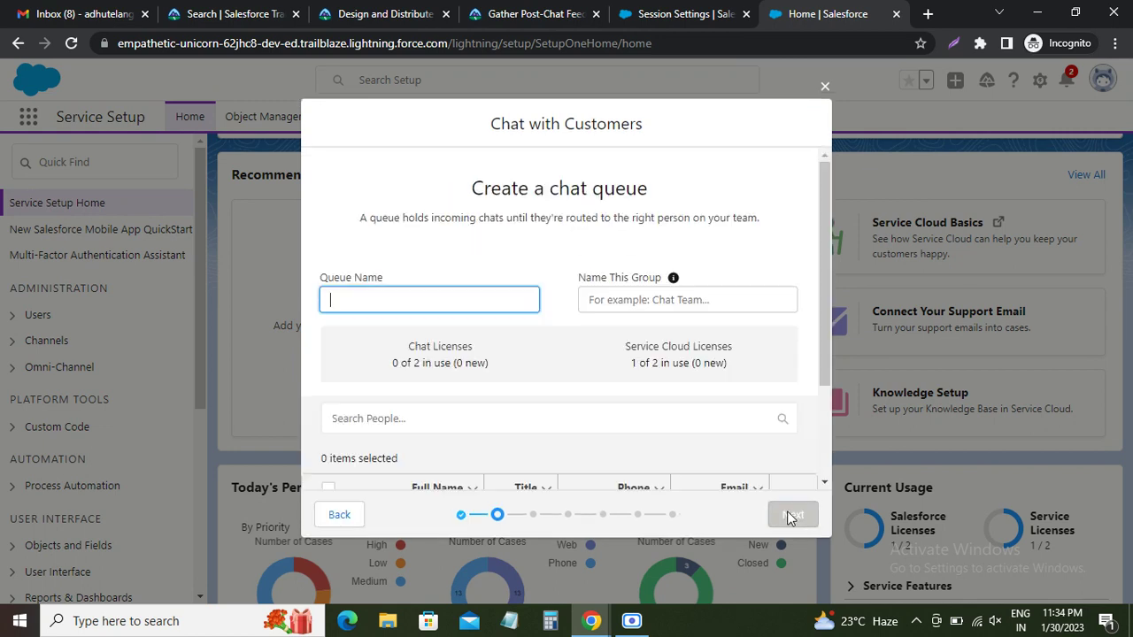
Set the chat queue's name to Support Chat, copied from the Trailhead instructions
{"action": "left_click", "coordinate": [536, 14]}
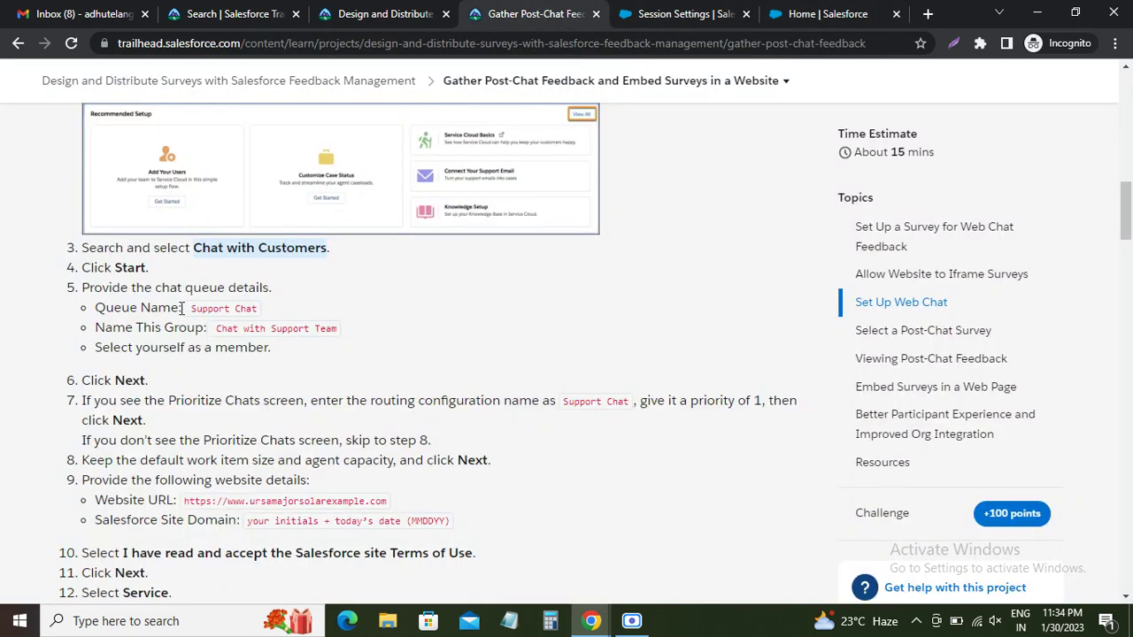
{"action": "left_click_drag", "start_coordinate": [188, 308], "coordinate": [256, 308]}
{"action": "key", "text": "ctrl+c"}
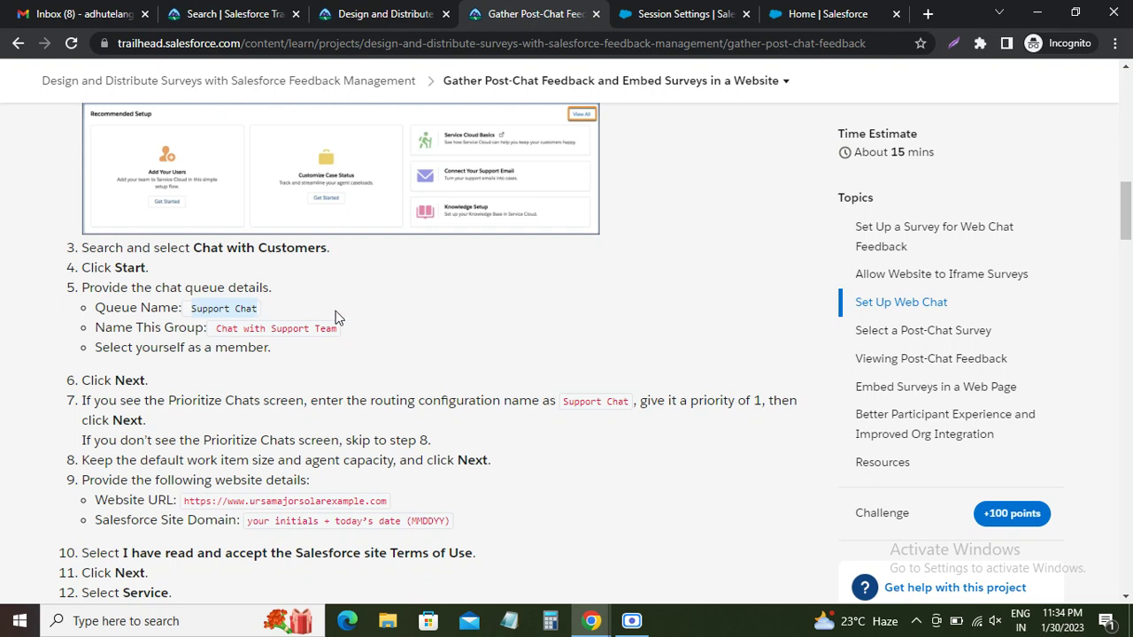
{"action": "left_click", "coordinate": [791, 14]}
{"action": "key", "text": "ctrl+v"}
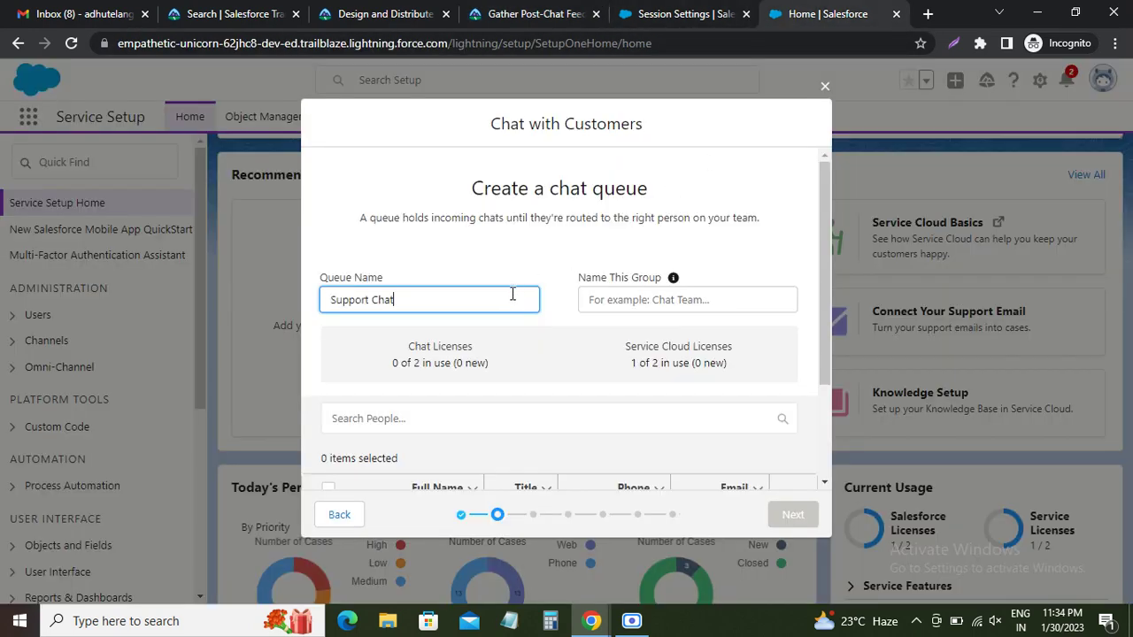
Name the chat queue's group Chat with Support Team, copied from the Trailhead instructions
{"action": "left_click", "coordinate": [623, 299]}
{"action": "left_click", "coordinate": [496, 14]}
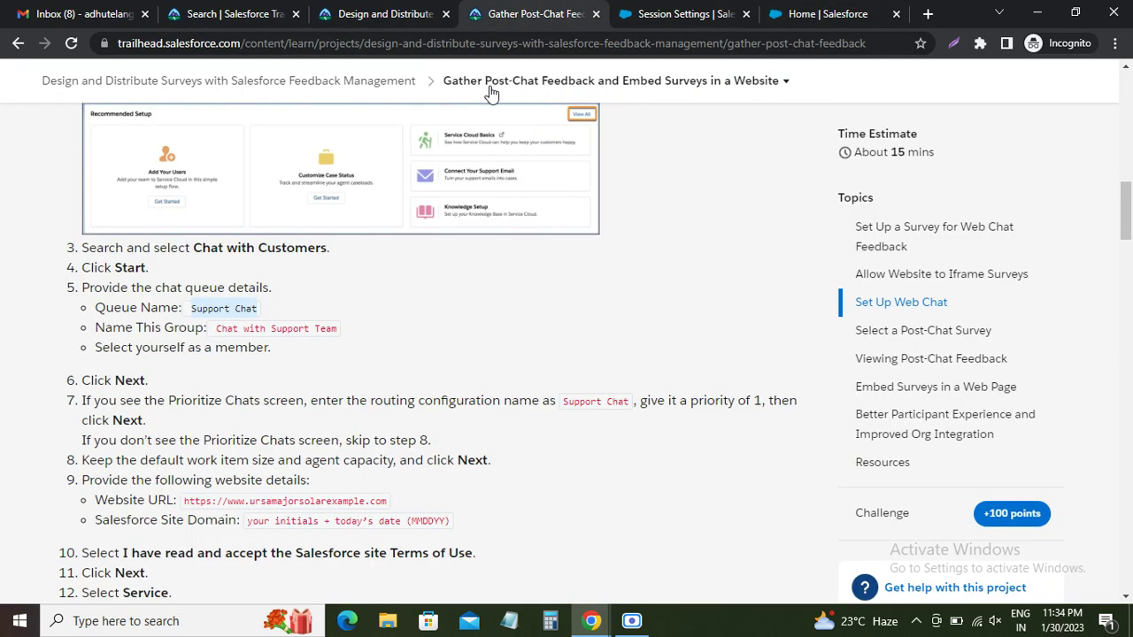
{"action": "left_click_drag", "start_coordinate": [212, 336], "coordinate": [360, 336]}
{"action": "key", "text": "ctrl+c"}
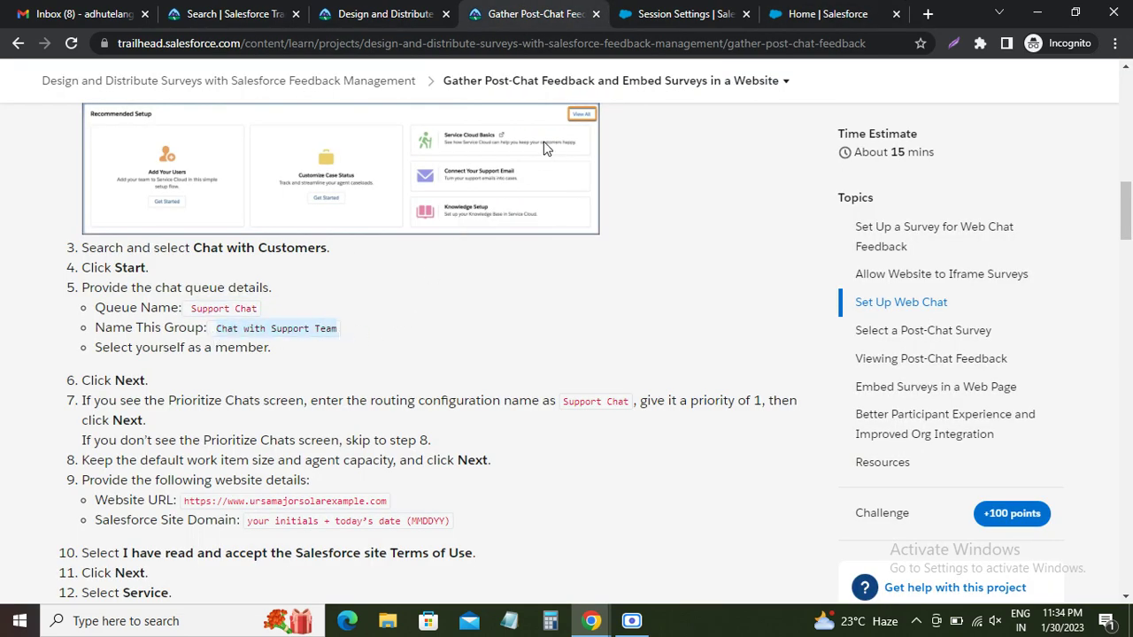
{"action": "left_click", "coordinate": [805, 14]}
{"action": "key", "text": "ctrl+v"}
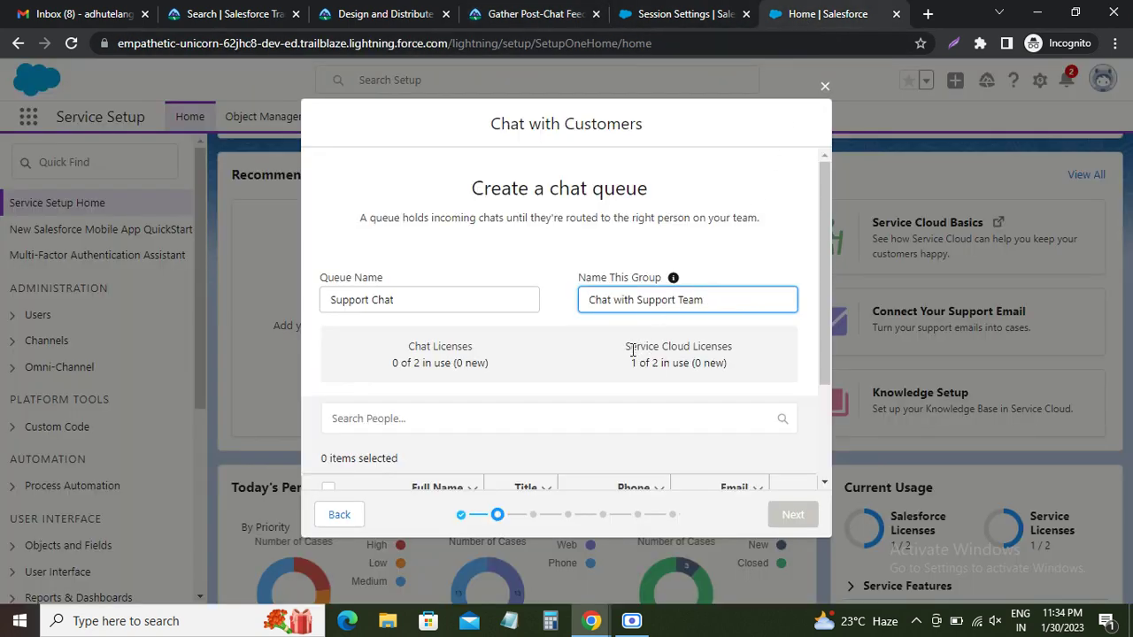
Add yourself as a member of the chat queue, check the instructions and continue to the following setup page
{"action": "scroll", "coordinate": [620, 354], "scroll_direction": "down", "scroll_amount": 2}
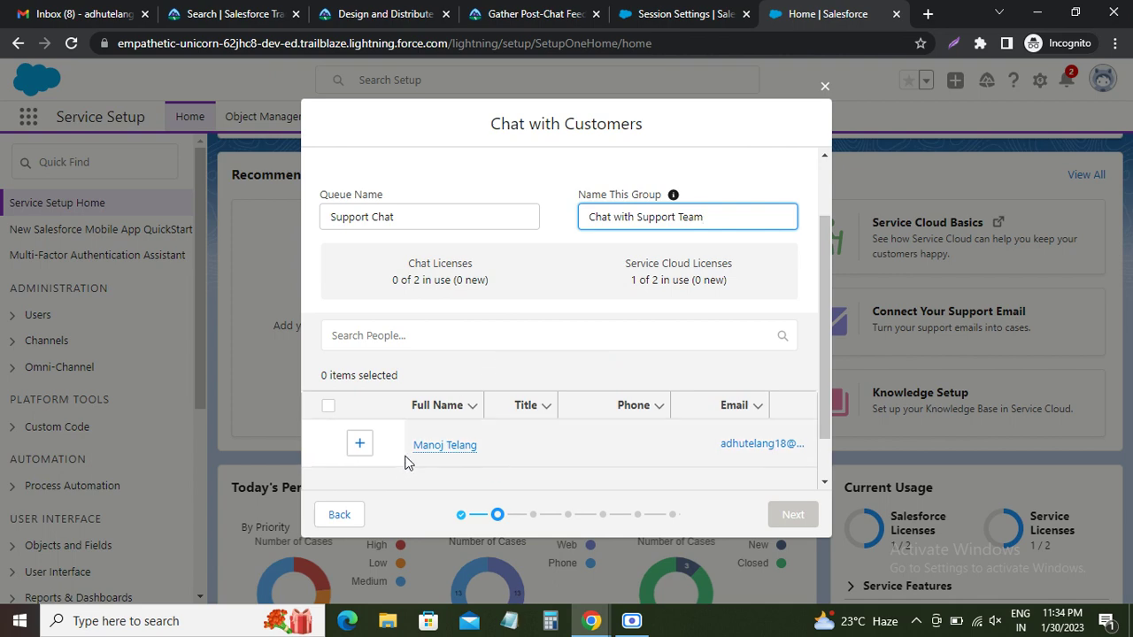
{"action": "left_click", "coordinate": [360, 445]}
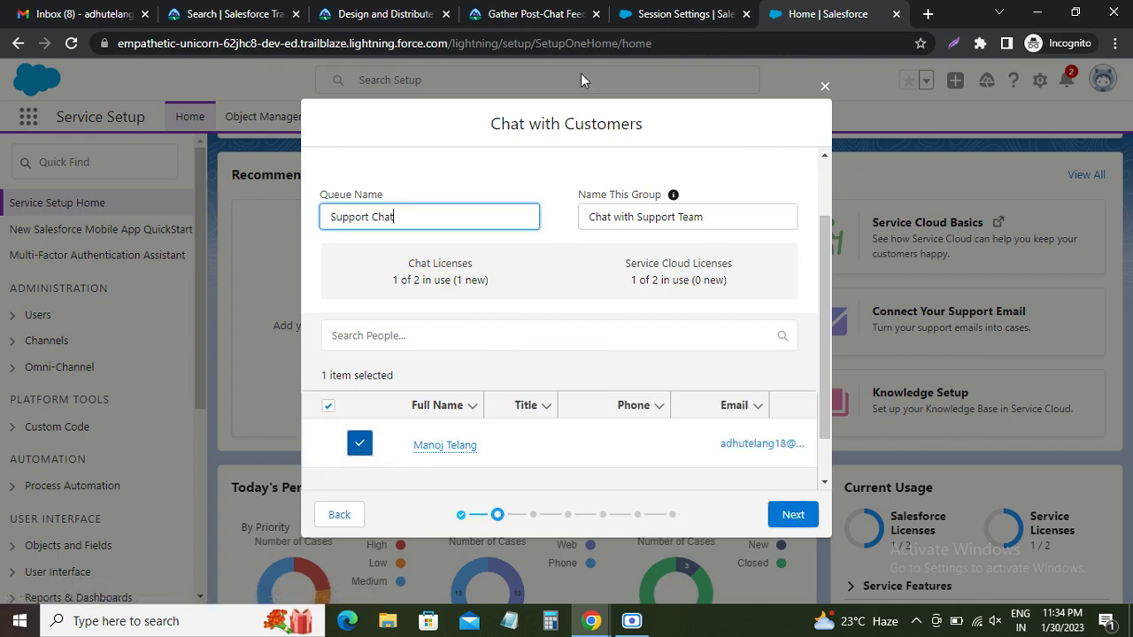
{"action": "left_click", "coordinate": [536, 14]}
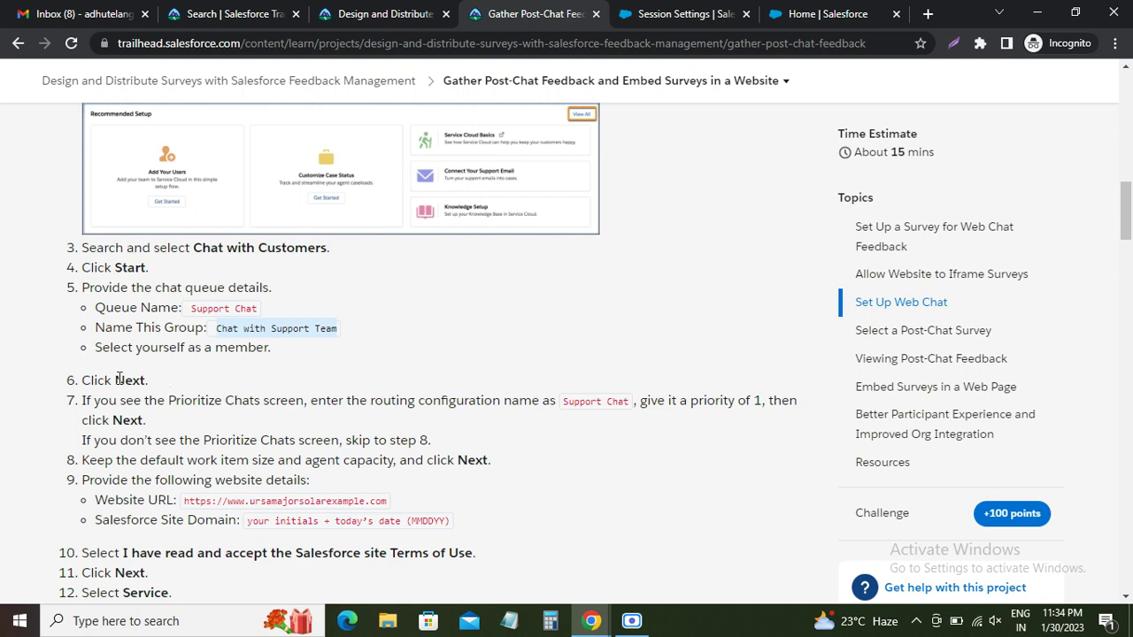
{"action": "left_click_drag", "start_coordinate": [116, 379], "coordinate": [146, 380]}
{"action": "left_click", "coordinate": [784, 16]}
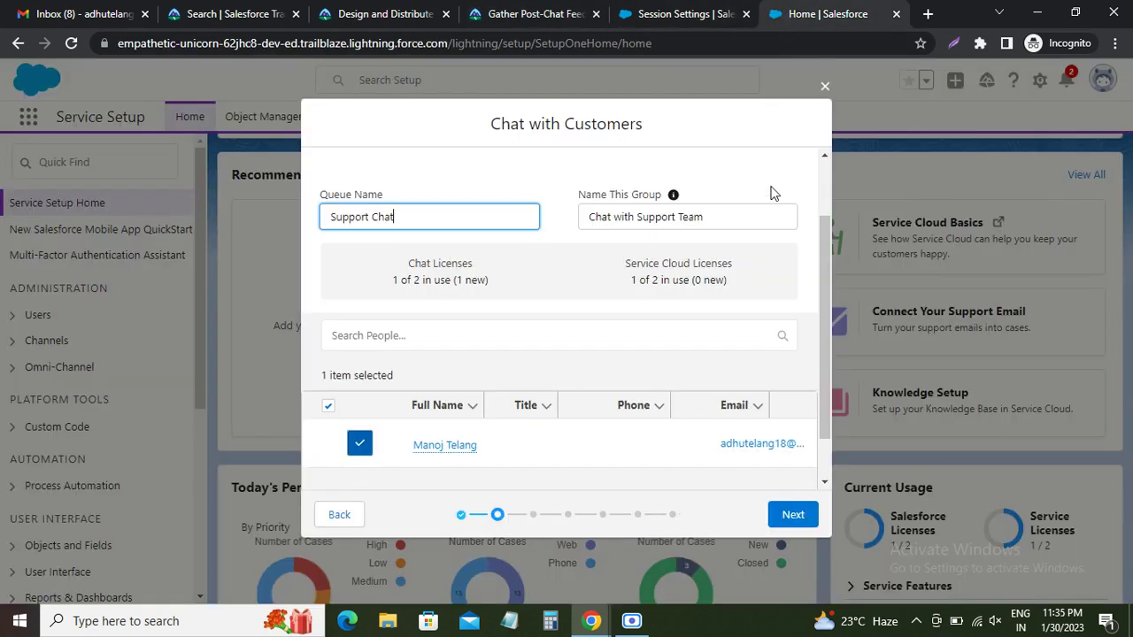
{"action": "left_click", "coordinate": [791, 514]}
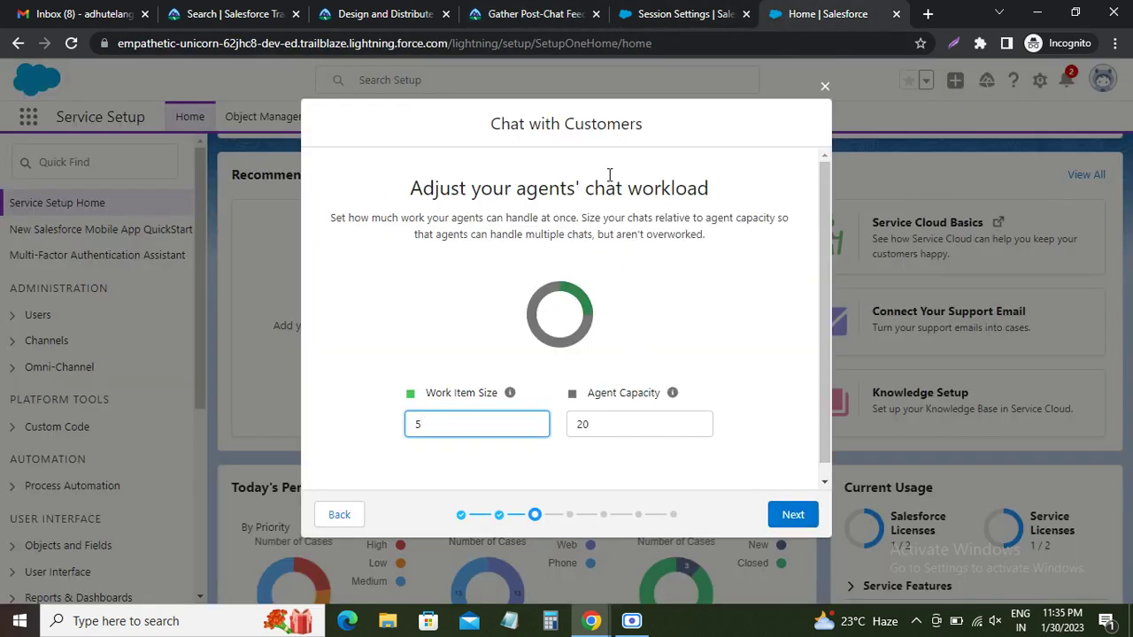
Check the Trailhead instructions on chat prioritization and workload against the flow's agent workload page
{"action": "left_click", "coordinate": [548, 13]}
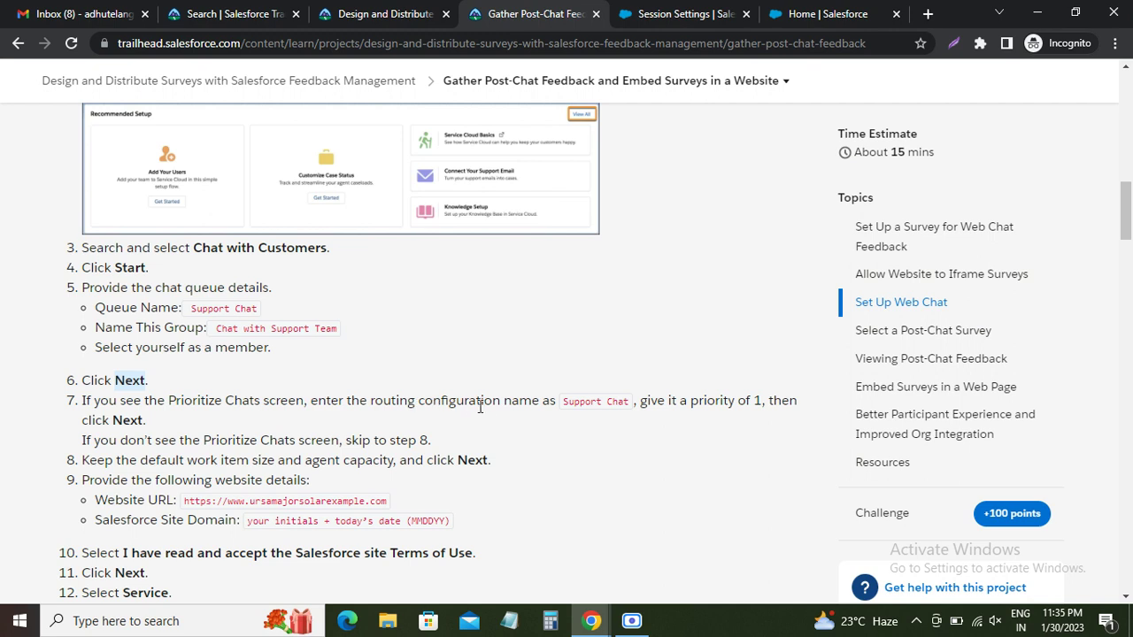
{"action": "left_click_drag", "start_coordinate": [561, 403], "coordinate": [631, 407]}
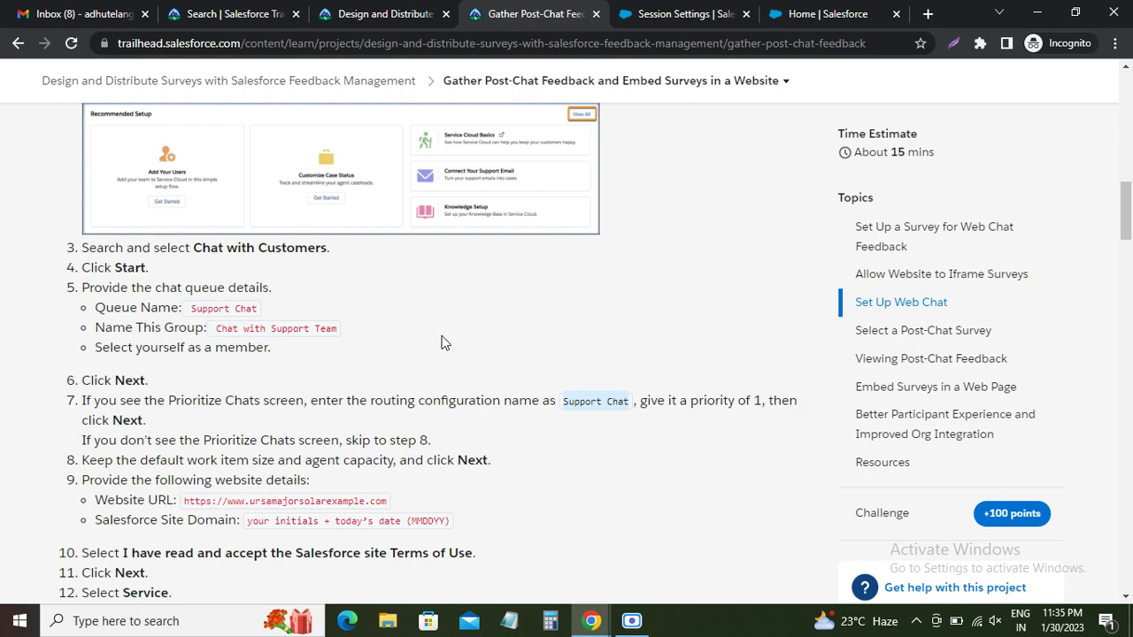
{"action": "left_click", "coordinate": [801, 17]}
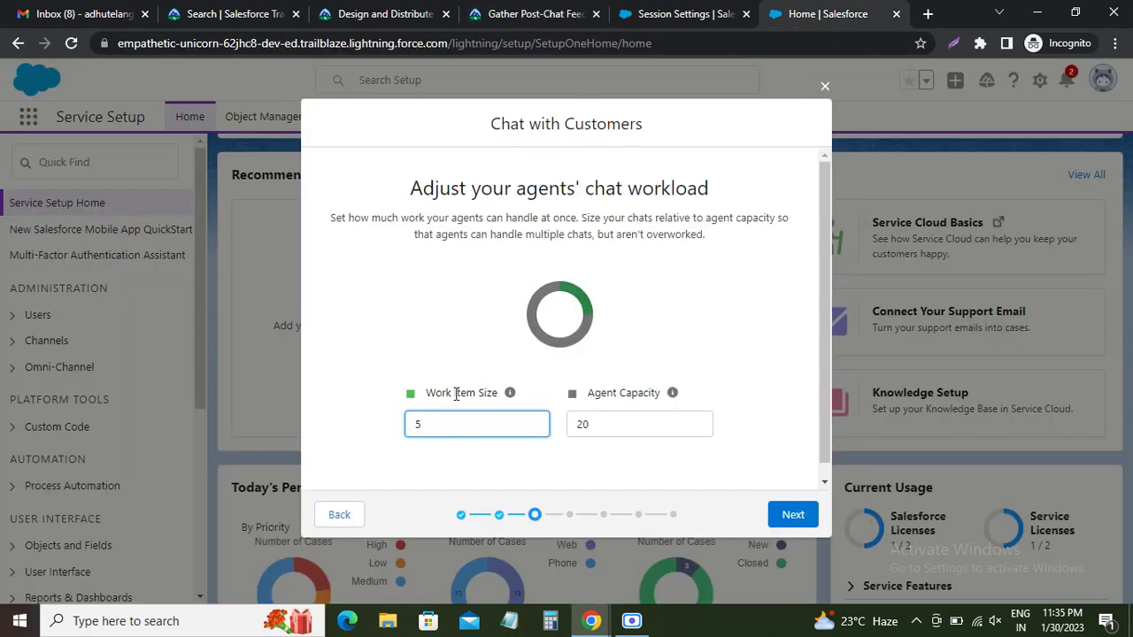
{"action": "left_click", "coordinate": [460, 428]}
{"action": "scroll", "coordinate": [462, 427], "scroll_direction": "down", "scroll_amount": 1}
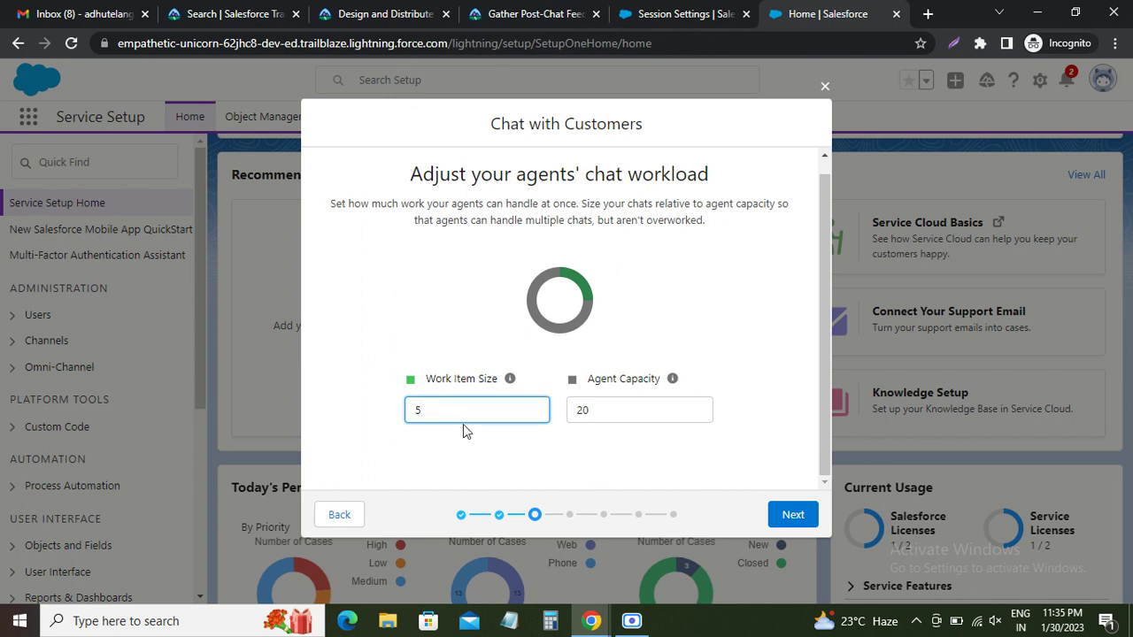
{"action": "scroll", "coordinate": [465, 407], "scroll_direction": "up", "scroll_amount": 1}
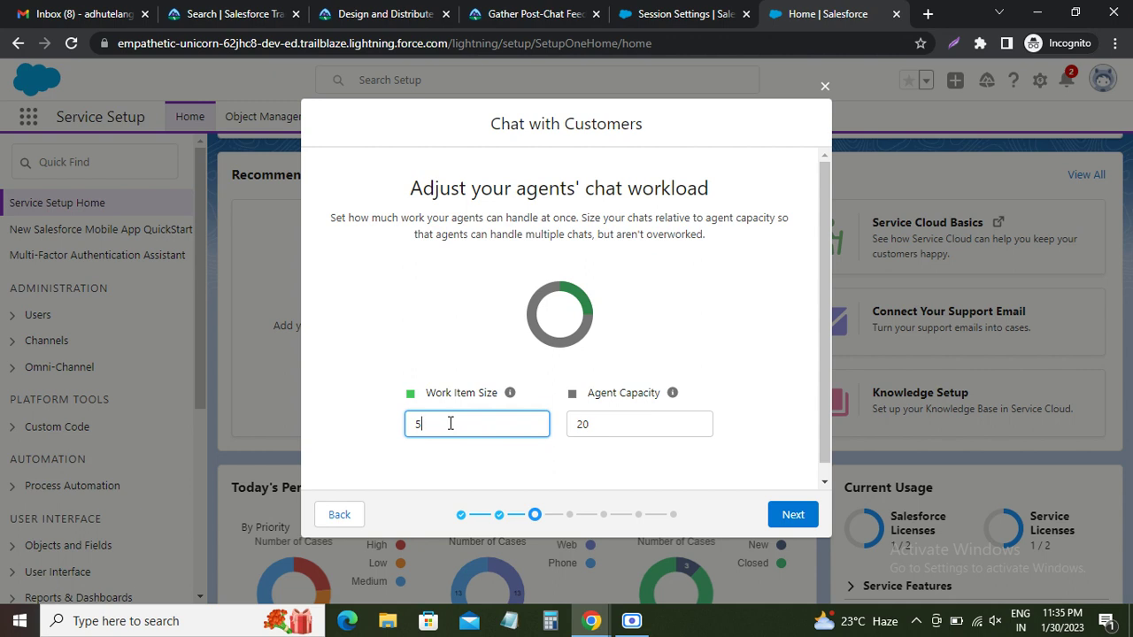
Return to the chat queue page and review its queue name, group name and selected member against the instructions
{"action": "left_click", "coordinate": [341, 528]}
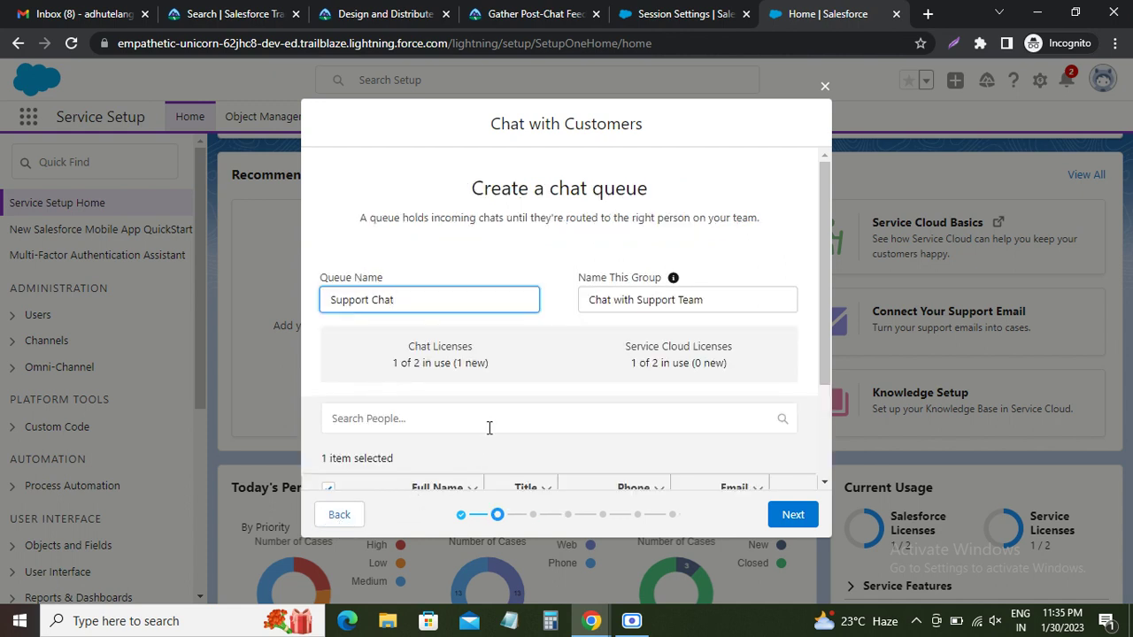
{"action": "scroll", "coordinate": [501, 411], "scroll_direction": "down", "scroll_amount": 2}
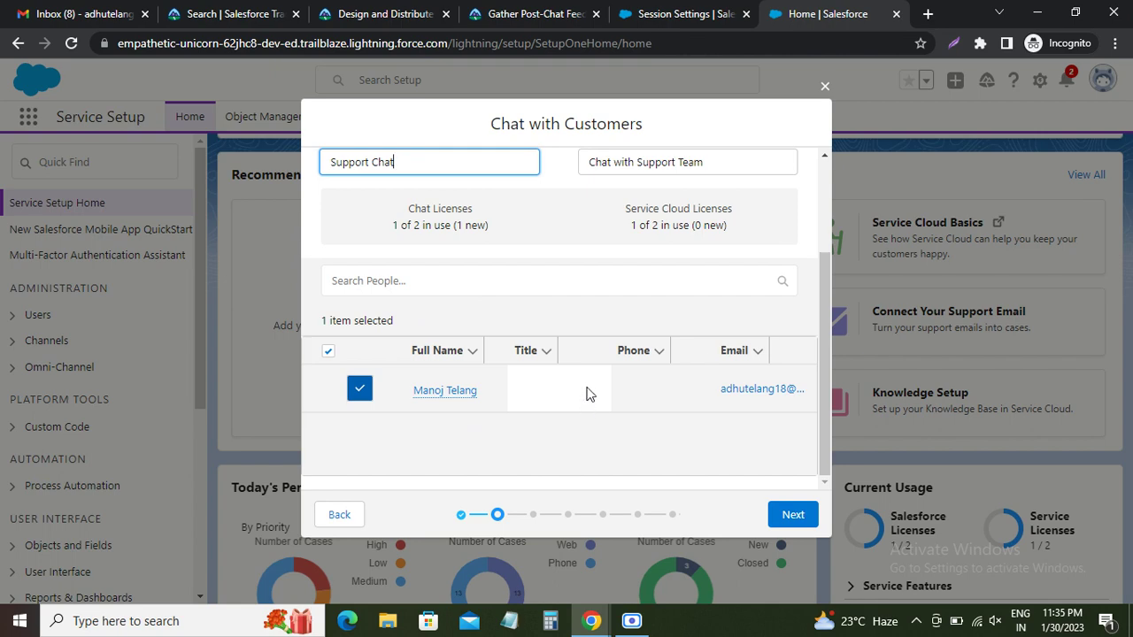
{"action": "scroll", "coordinate": [615, 310], "scroll_direction": "up", "scroll_amount": 1}
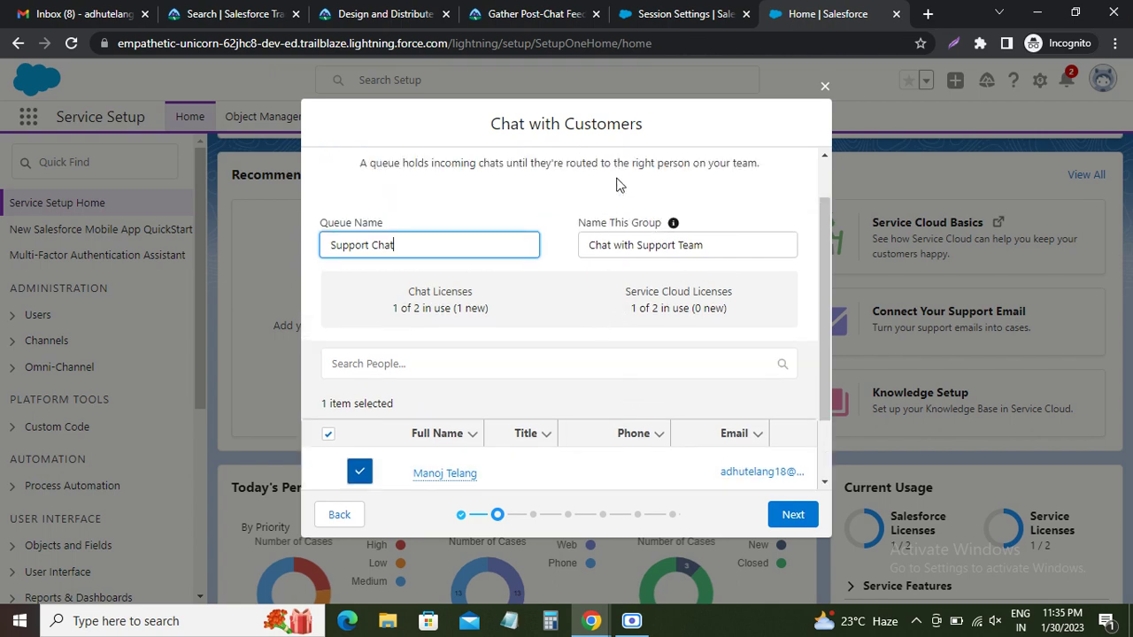
{"action": "left_click", "coordinate": [529, 14]}
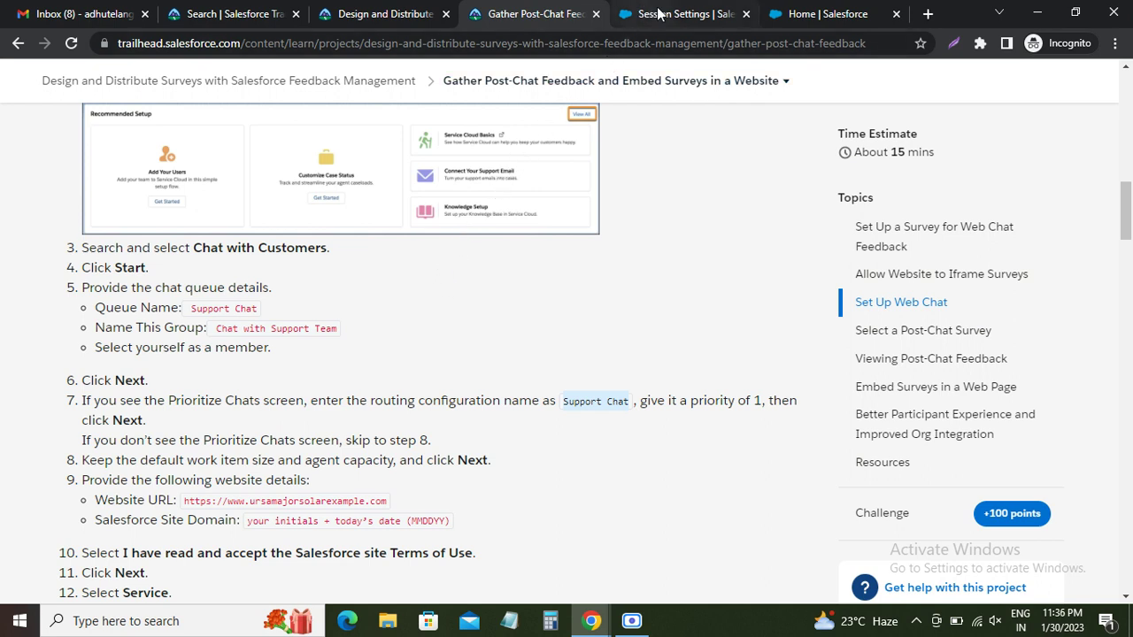
{"action": "left_click", "coordinate": [805, 15]}
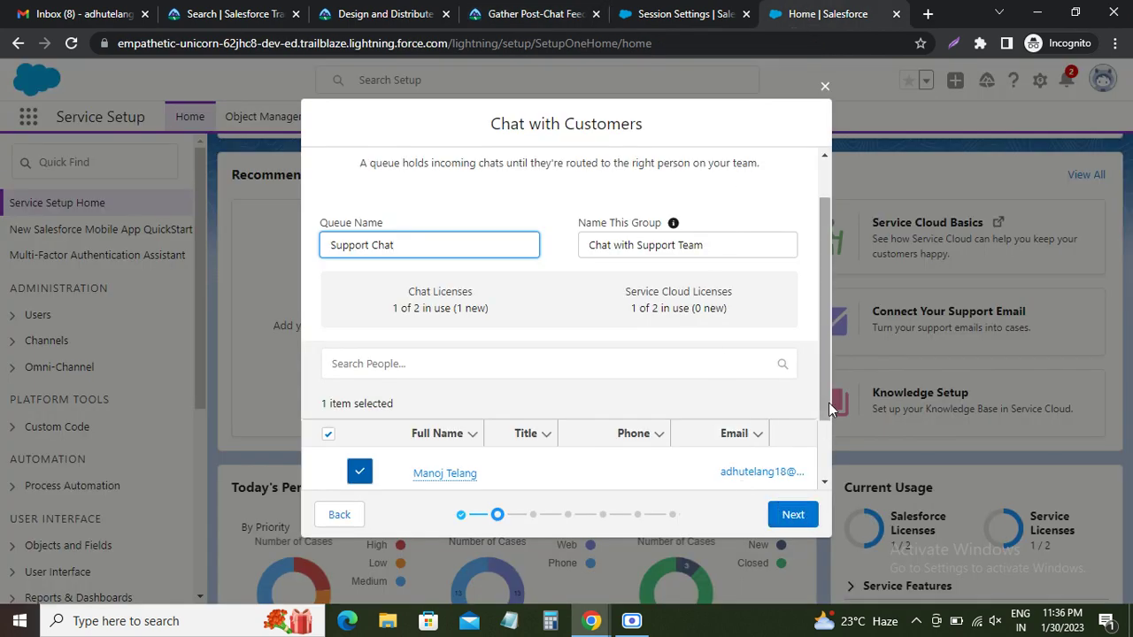
Continue past the chat queue page and accept the default work item size and agent capacity
{"action": "left_click_drag", "start_coordinate": [828, 402], "coordinate": [827, 475]}
{"action": "left_click", "coordinate": [786, 516]}
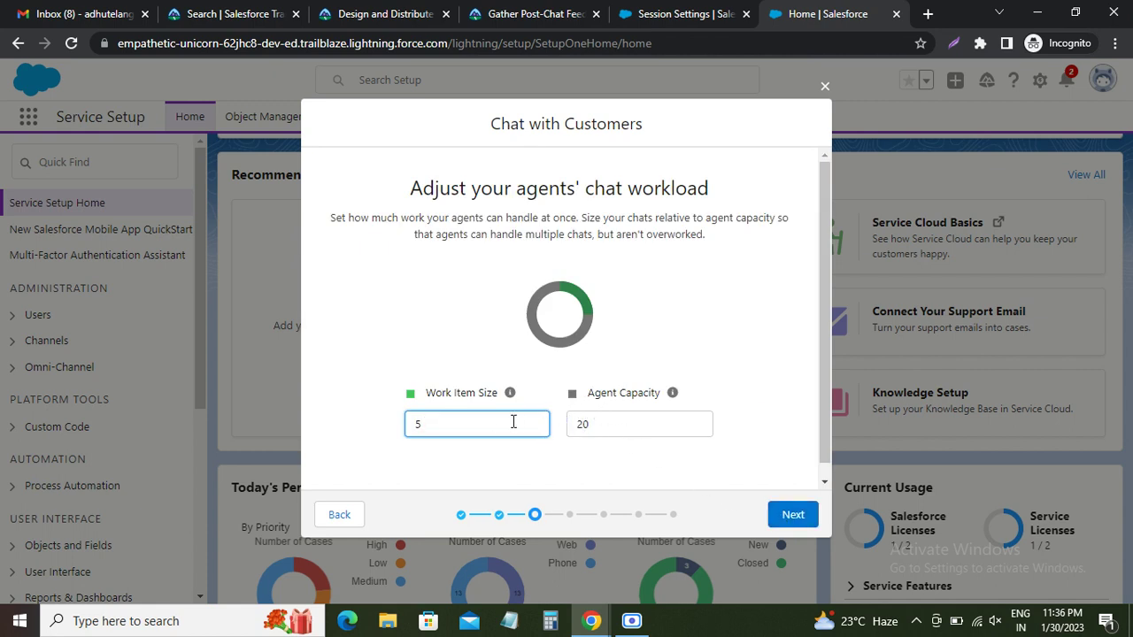
{"action": "scroll", "coordinate": [679, 445], "scroll_direction": "down", "scroll_amount": 1}
{"action": "left_click", "coordinate": [791, 514]}
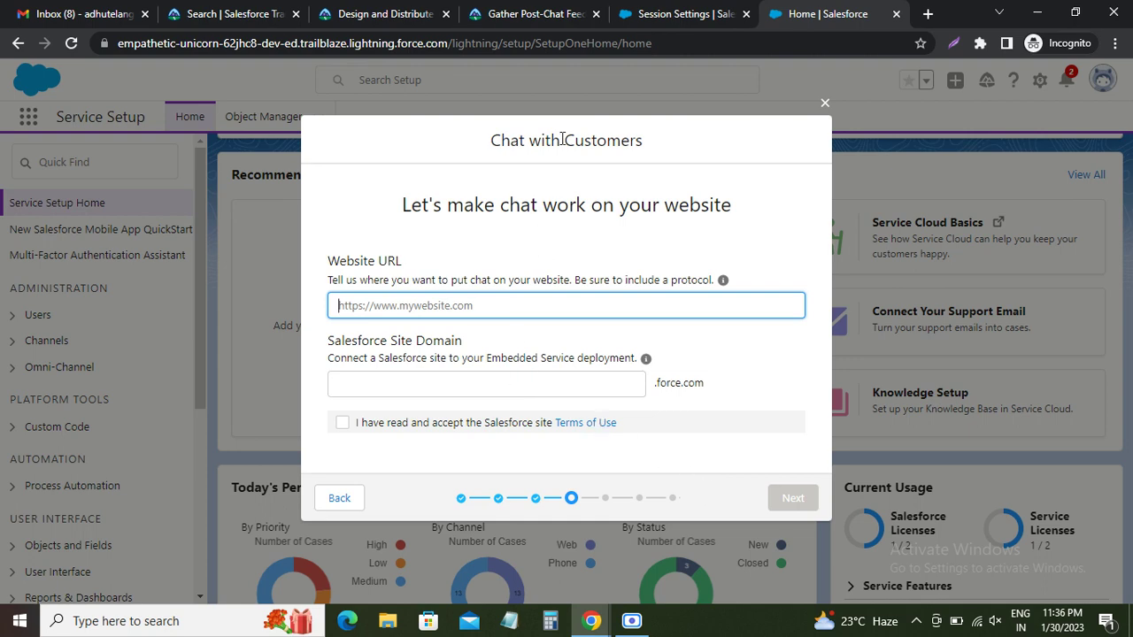
{"action": "left_click", "coordinate": [537, 18]}
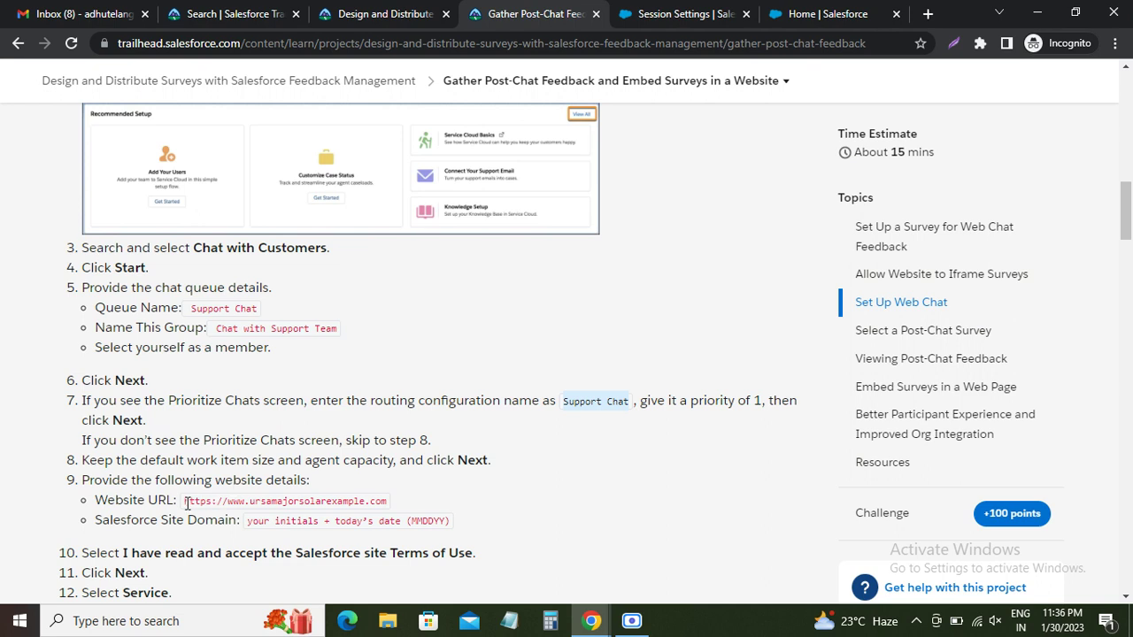
{"action": "left_click_drag", "start_coordinate": [185, 502], "coordinate": [391, 512]}
{"action": "key", "text": "ctrl+c"}
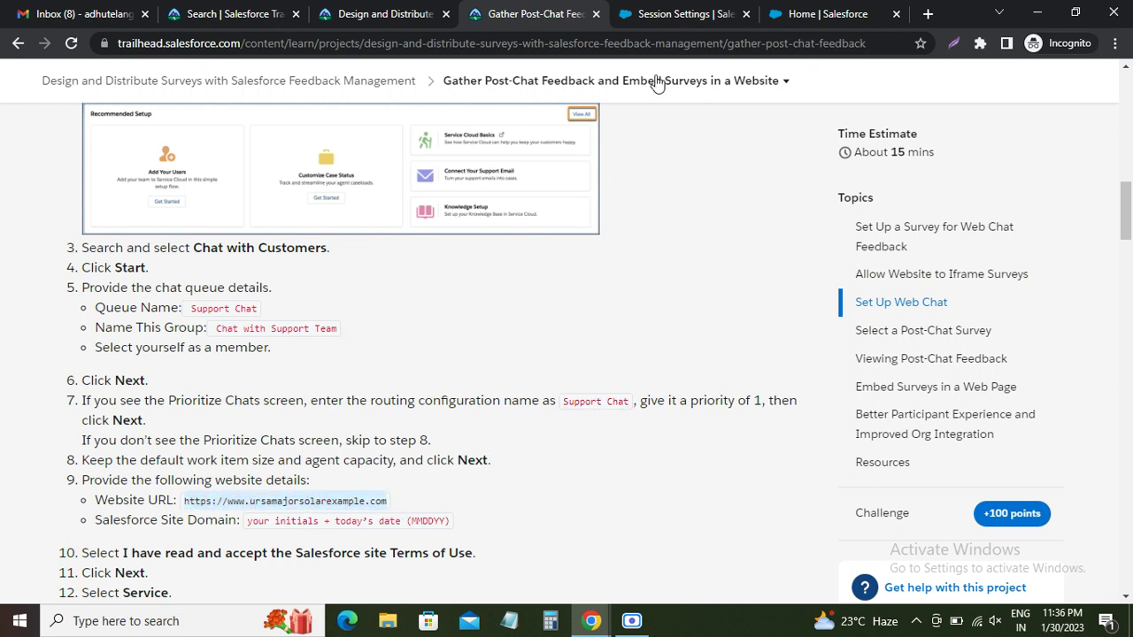
{"action": "left_click", "coordinate": [790, 13]}
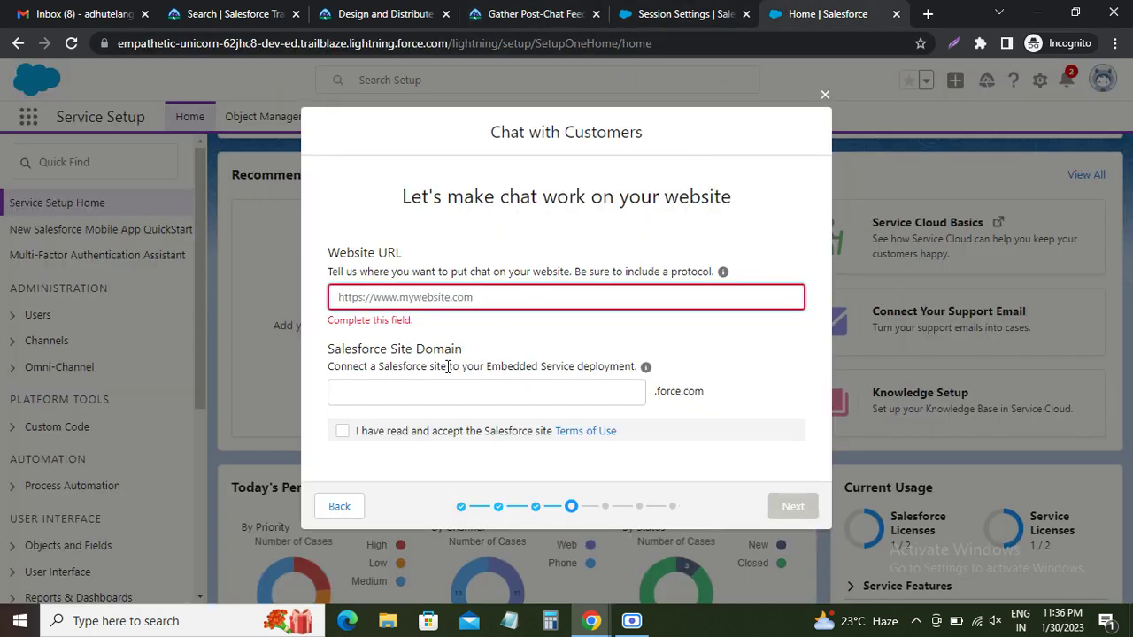
{"action": "key", "text": "ctrl+v"}
Check the required format in the instructions and set the Salesforce site domain to M013023
{"action": "left_click", "coordinate": [372, 382]}
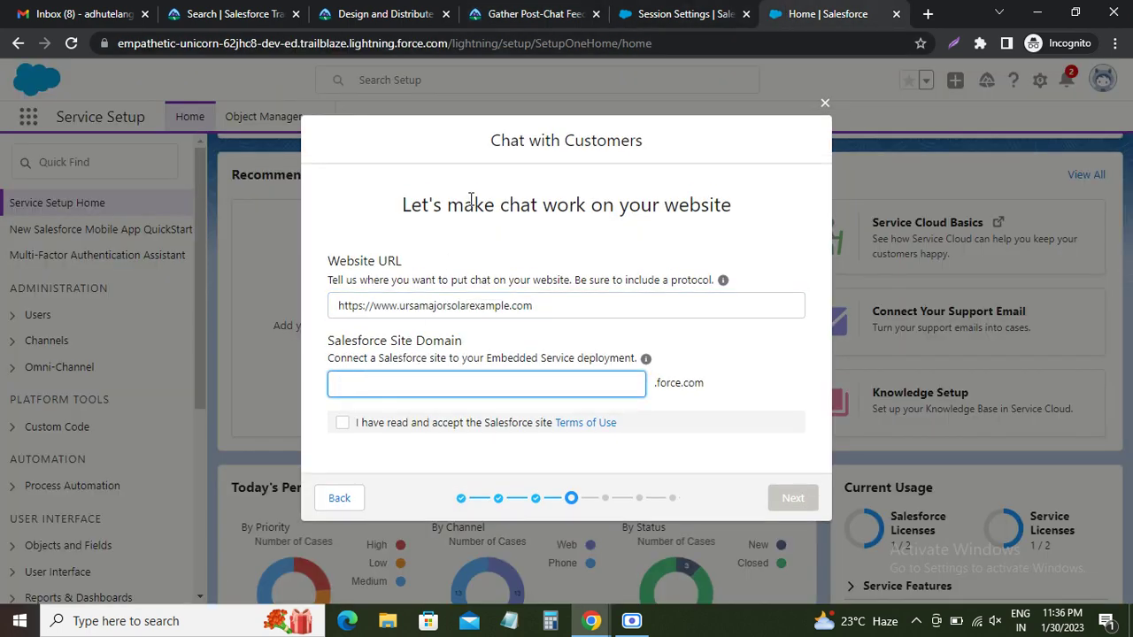
{"action": "left_click", "coordinate": [544, 14]}
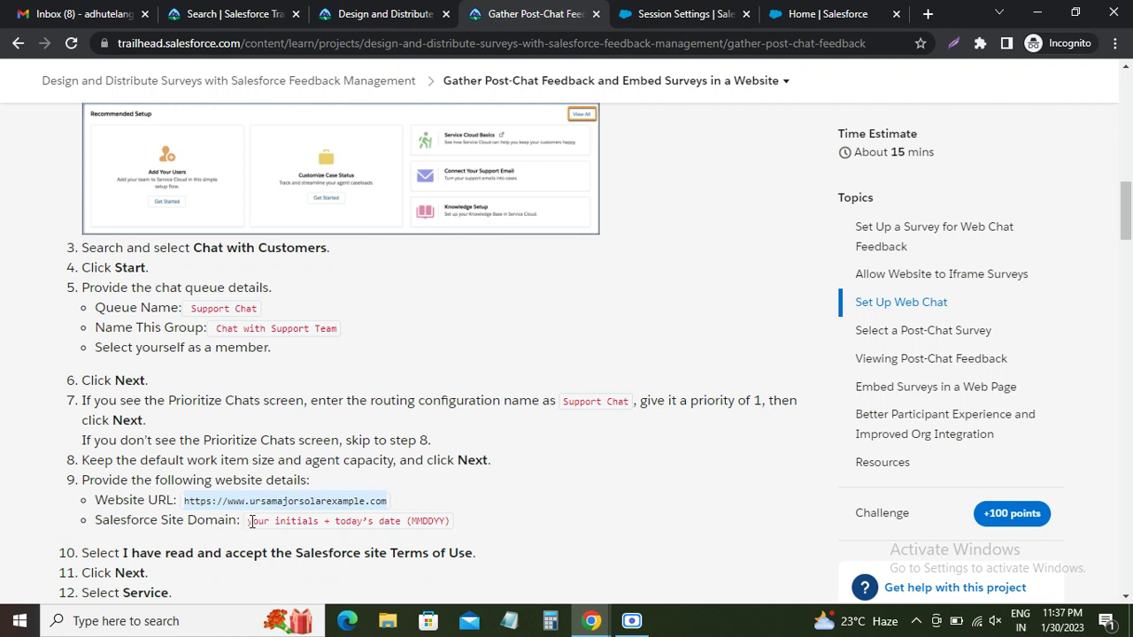
{"action": "scroll", "coordinate": [252, 518], "scroll_direction": "down", "scroll_amount": 2}
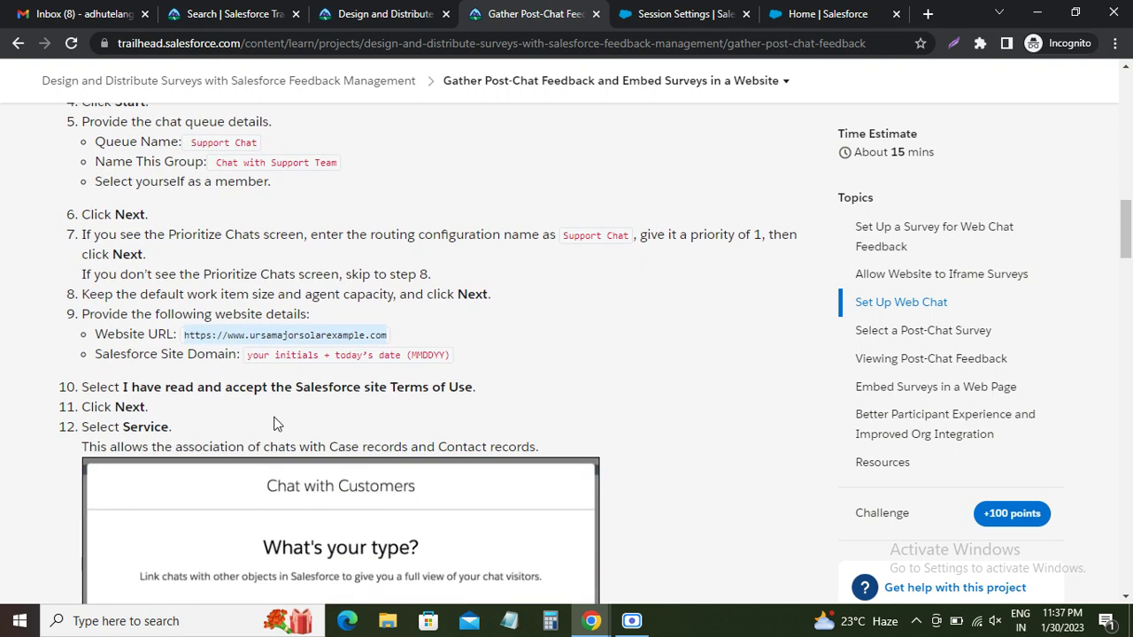
{"action": "scroll", "coordinate": [276, 368], "scroll_direction": "down", "scroll_amount": 4}
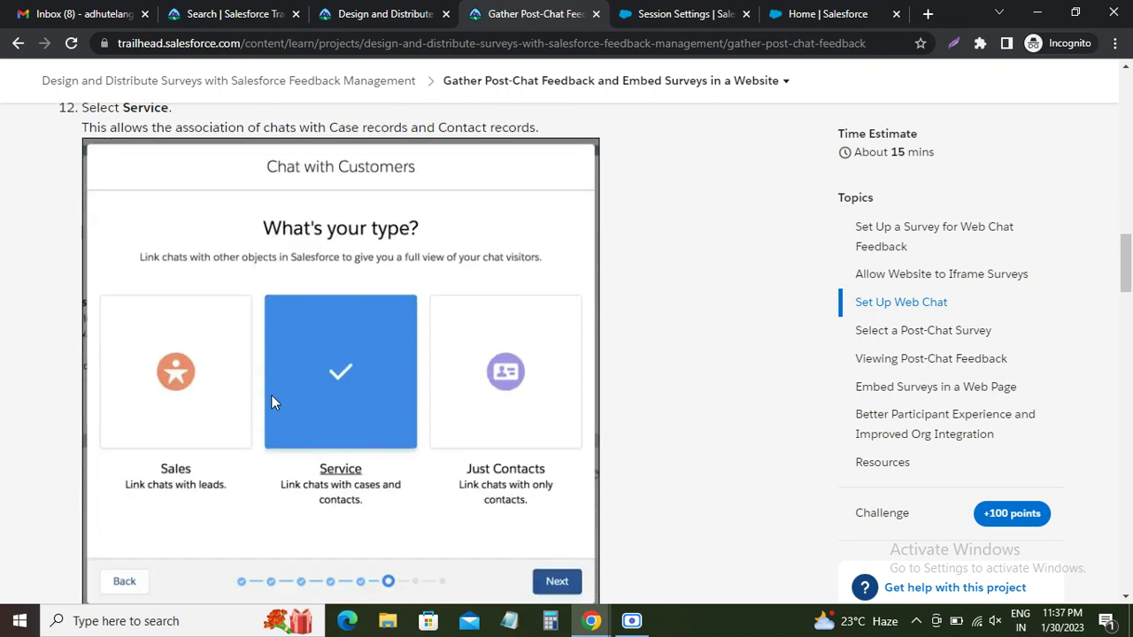
{"action": "scroll", "coordinate": [273, 400], "scroll_direction": "up", "scroll_amount": 3}
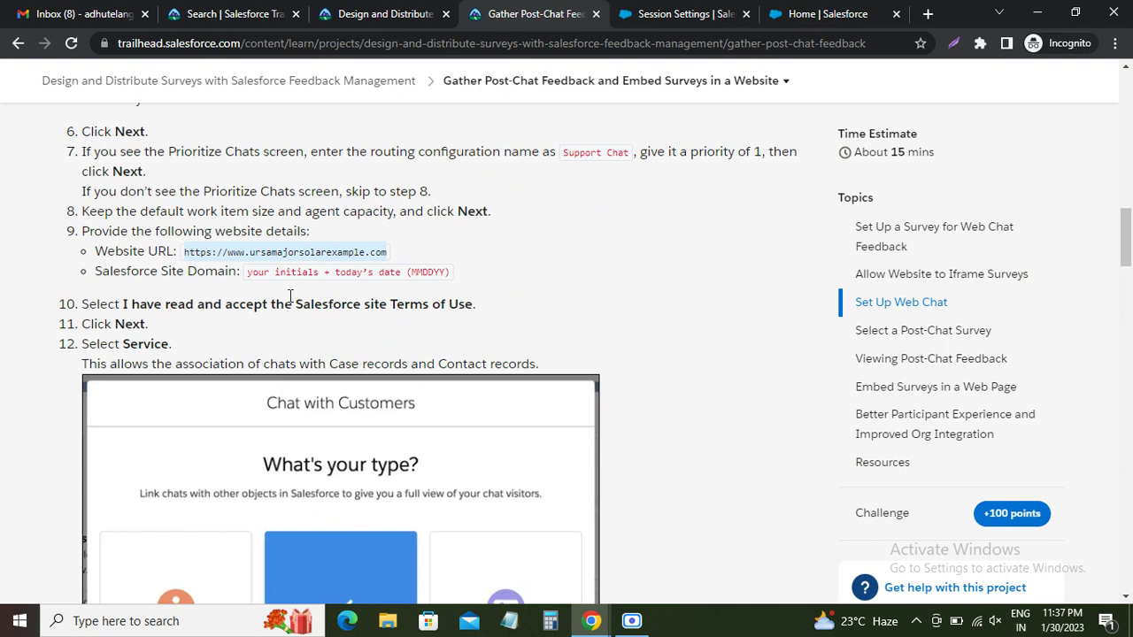
{"action": "left_click_drag", "start_coordinate": [249, 274], "coordinate": [322, 275]}
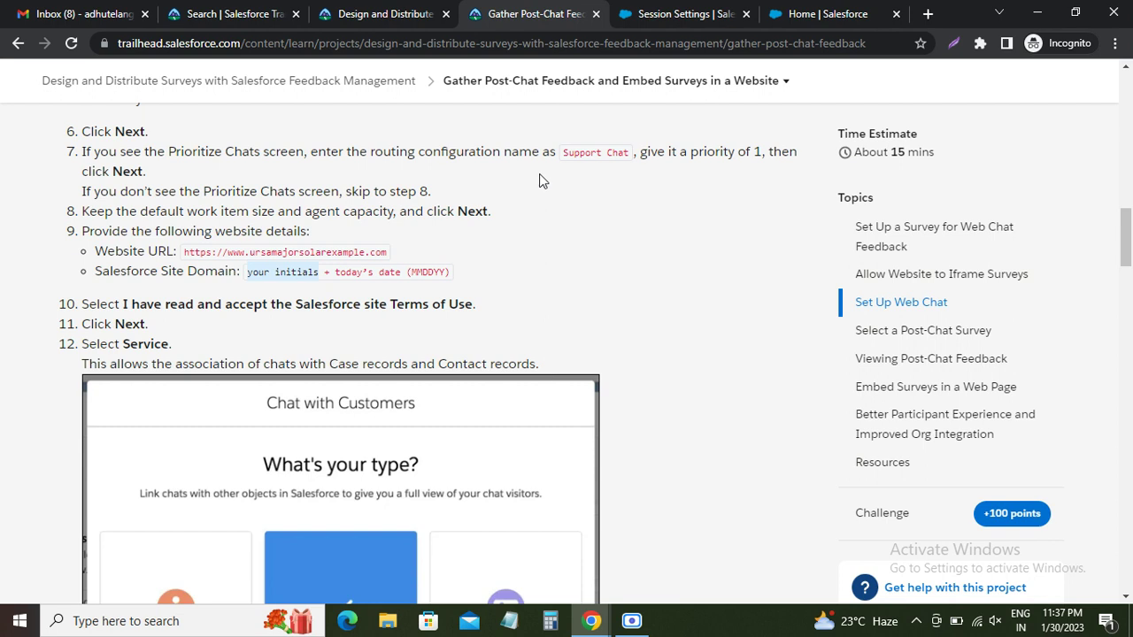
{"action": "left_click", "coordinate": [792, 12]}
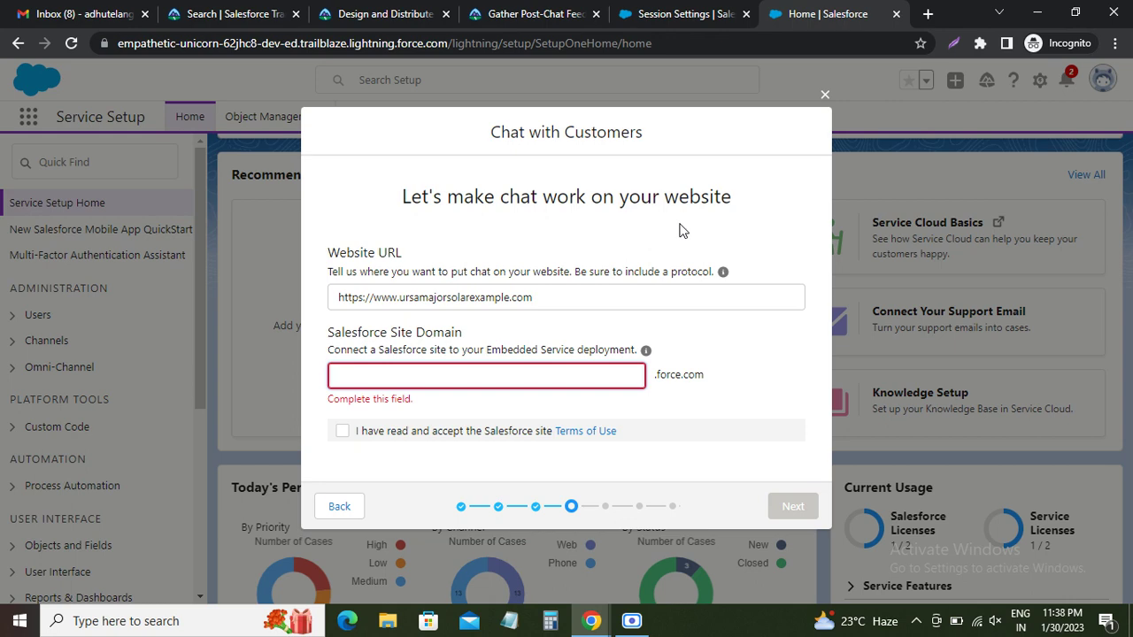
{"action": "type", "text": "M013023"}
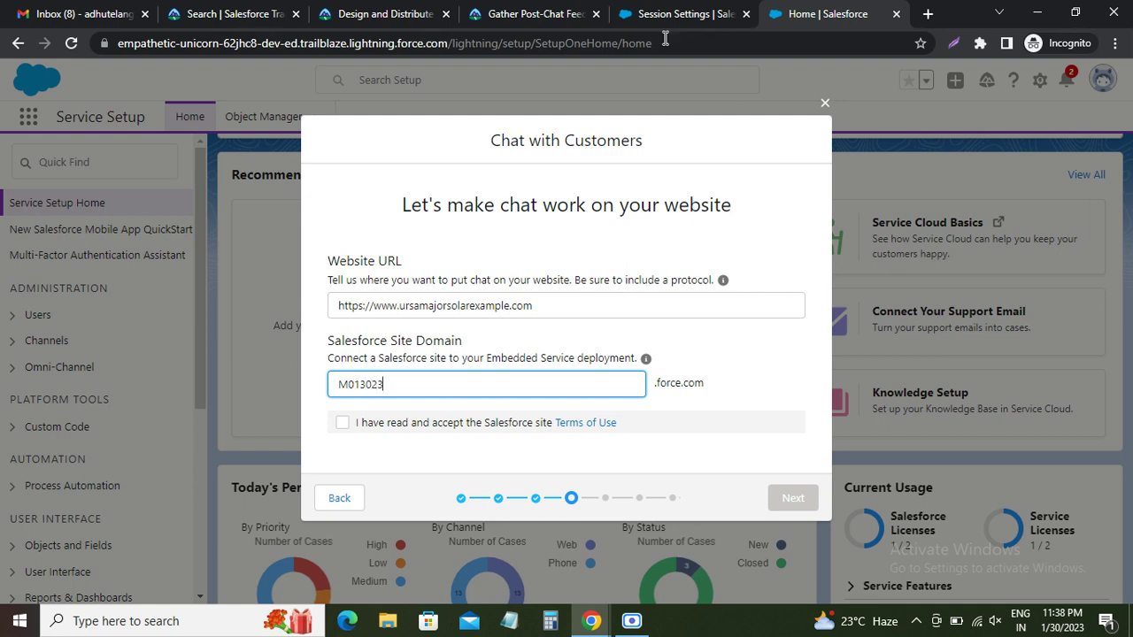
Check the instructions, accept the Salesforce site Terms of Use and submit the website details
{"action": "left_click", "coordinate": [553, 14]}
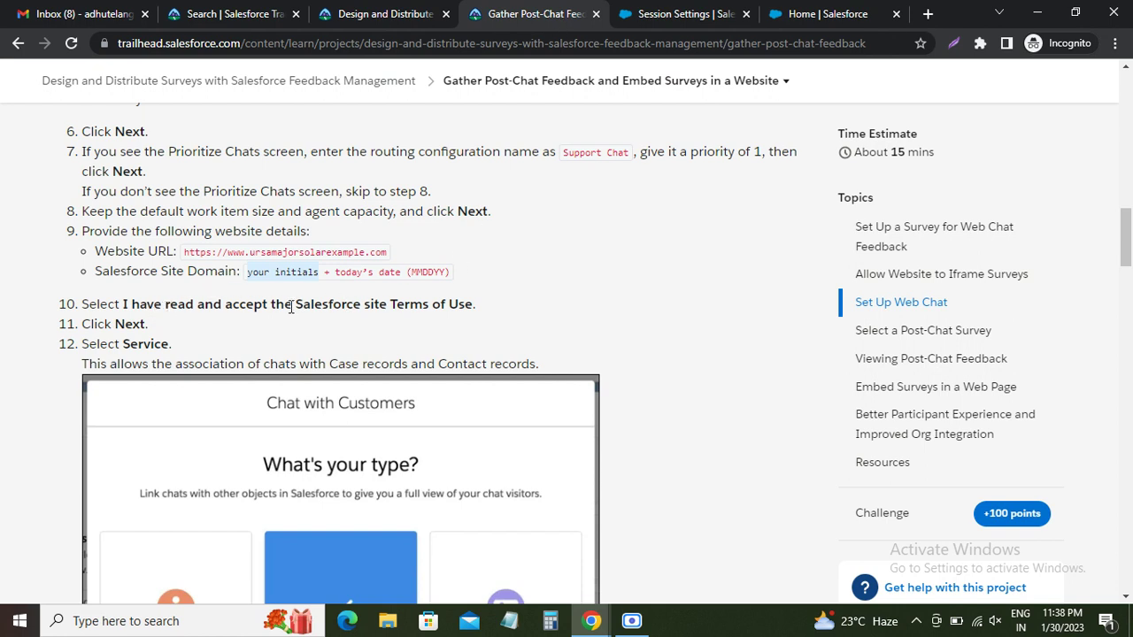
{"action": "double_click", "coordinate": [130, 325]}
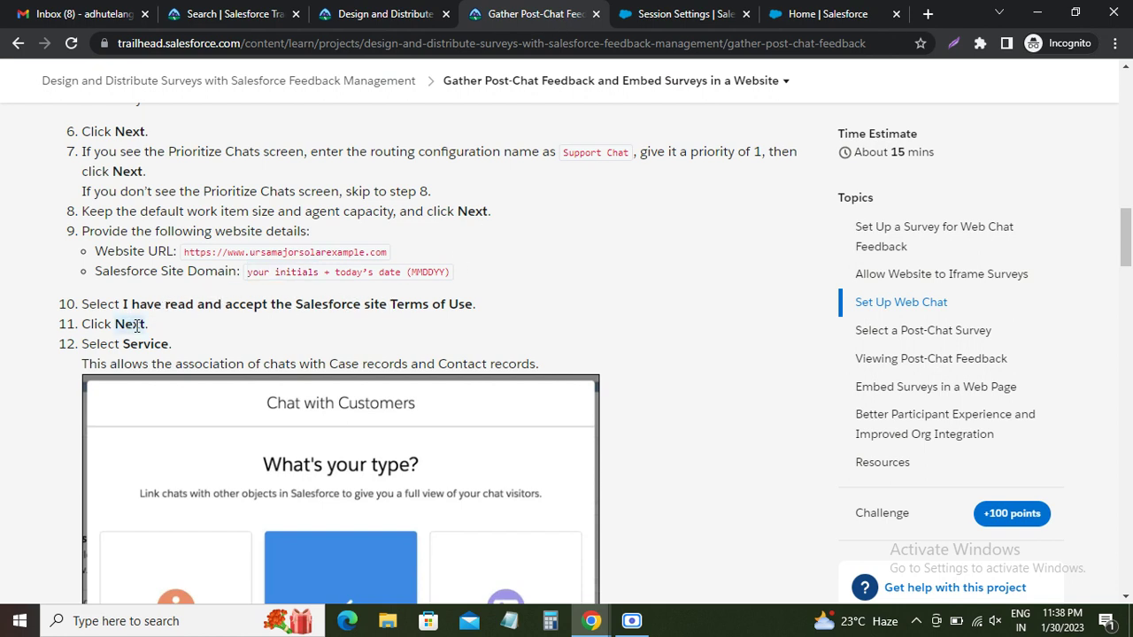
{"action": "left_click", "coordinate": [810, 14]}
{"action": "left_click", "coordinate": [343, 425]}
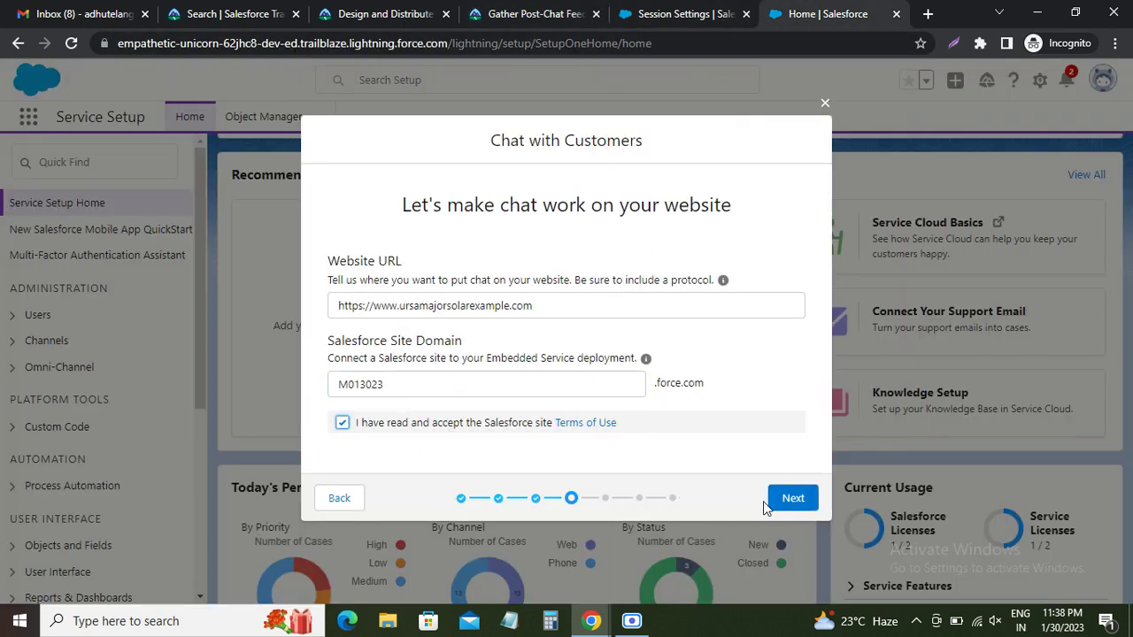
{"action": "left_click", "coordinate": [788, 497]}
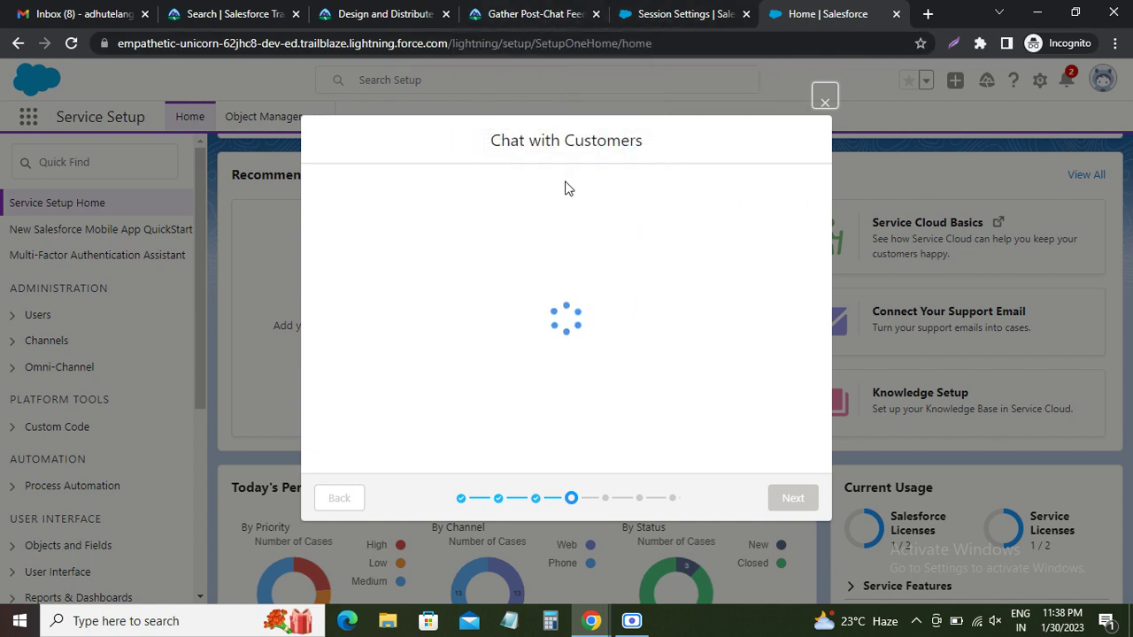
Look up the required chat type in the instructions and choose Service to link chats with cases and contacts
{"action": "left_click", "coordinate": [534, 17]}
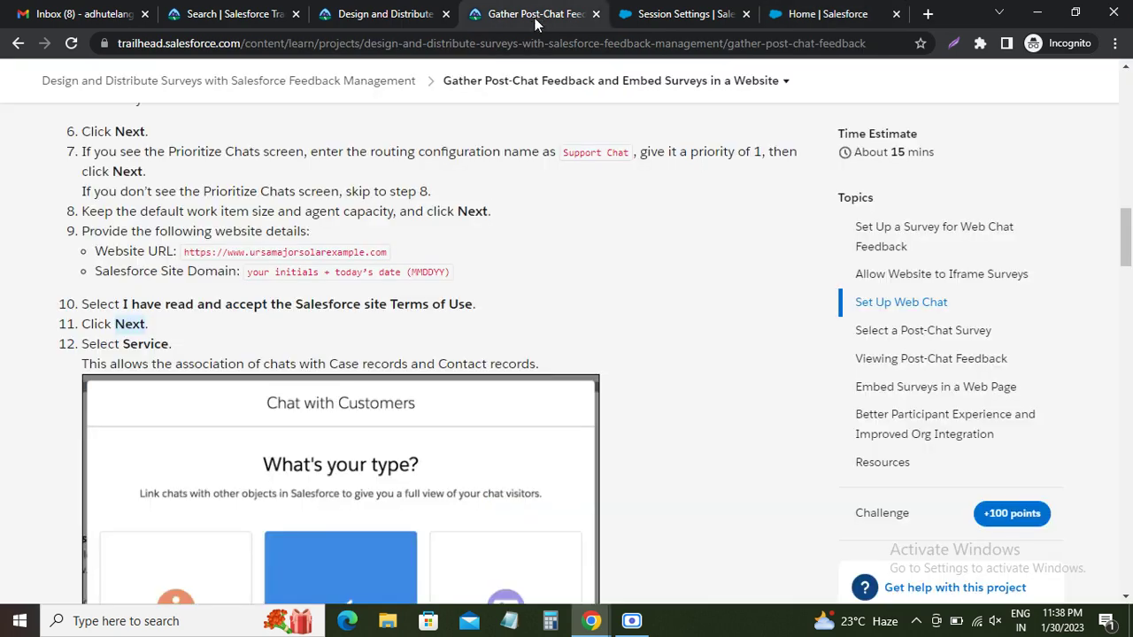
{"action": "double_click", "coordinate": [139, 344]}
{"action": "scroll", "coordinate": [281, 322], "scroll_direction": "down", "scroll_amount": 2}
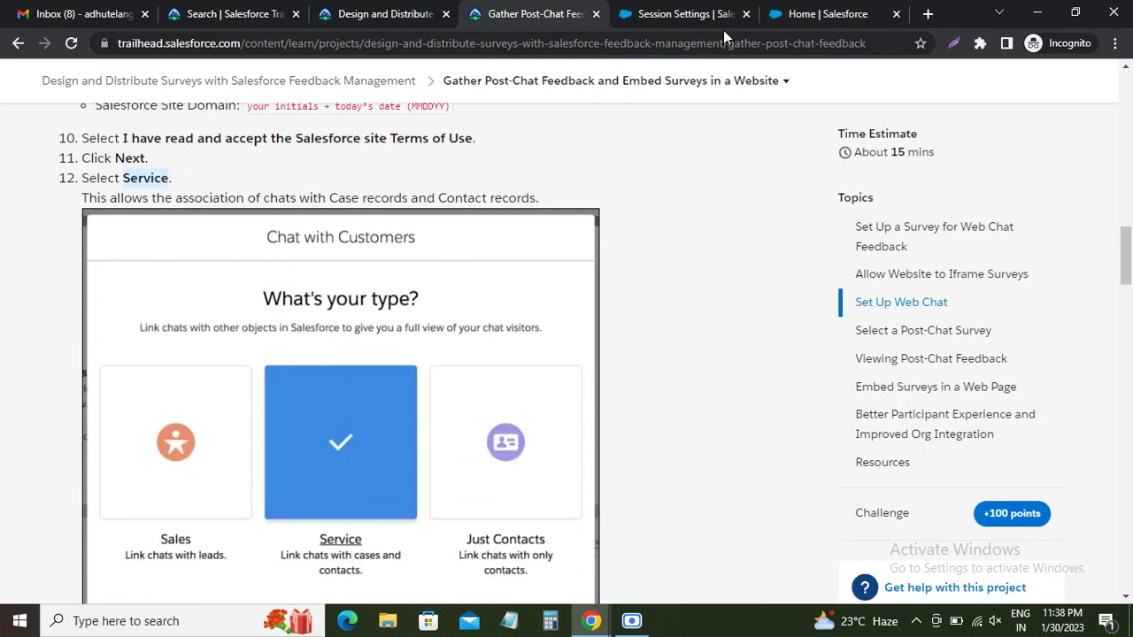
{"action": "left_click", "coordinate": [792, 13]}
{"action": "left_click", "coordinate": [568, 375]}
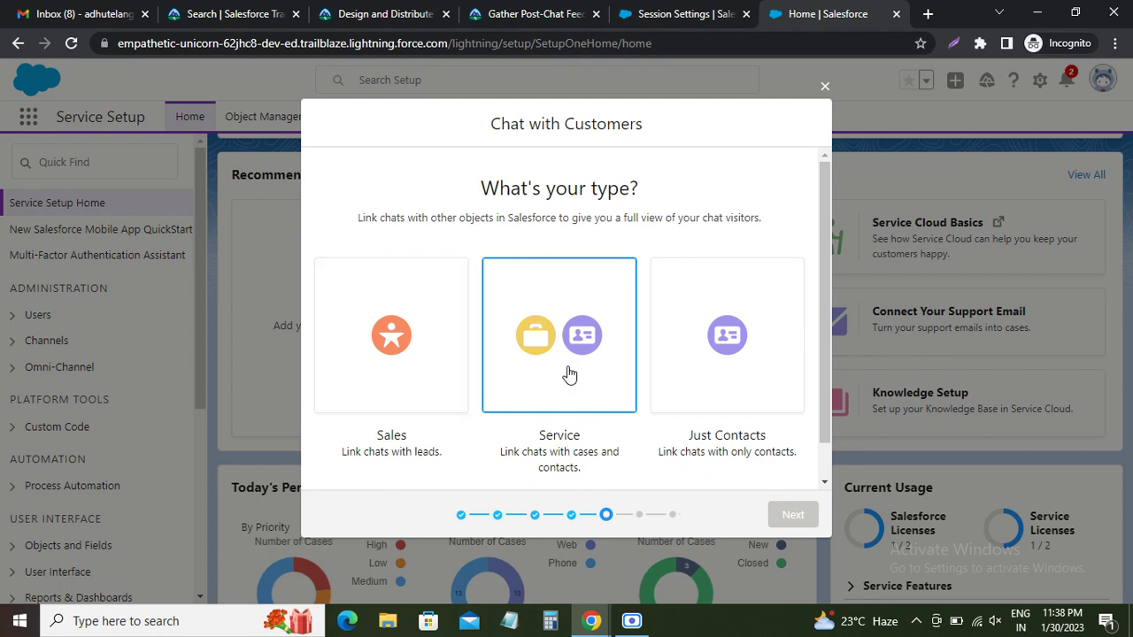
Continue from the chat type page to the offline support page, consulting the Trailhead instructions for both
{"action": "left_click", "coordinate": [534, 16]}
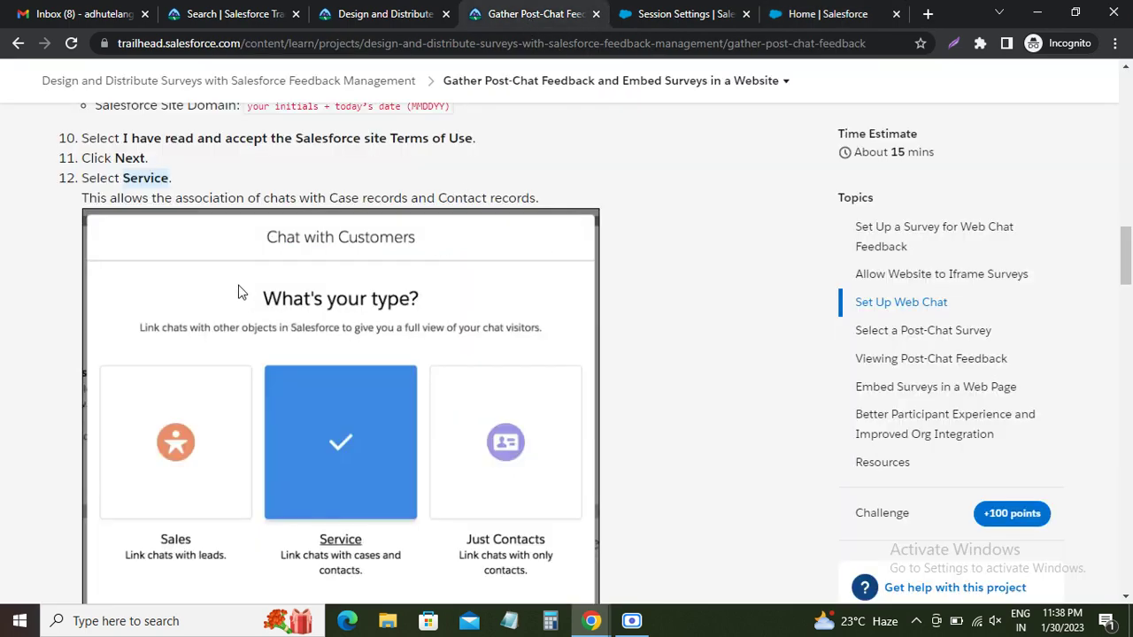
{"action": "scroll", "coordinate": [197, 309], "scroll_direction": "down", "scroll_amount": 4}
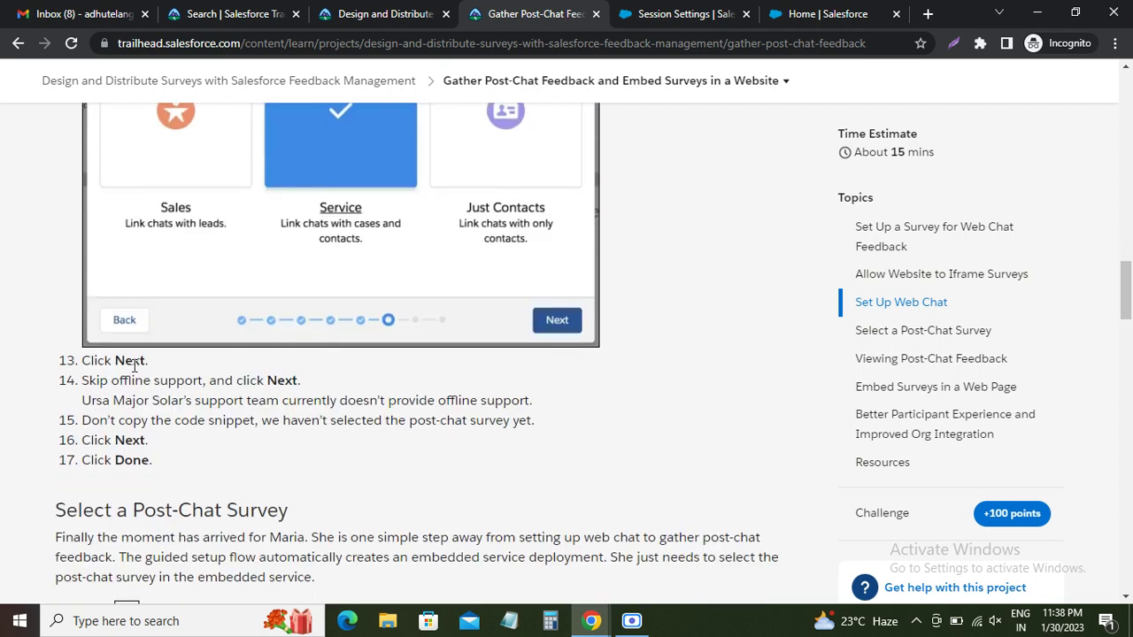
{"action": "left_click", "coordinate": [829, 16]}
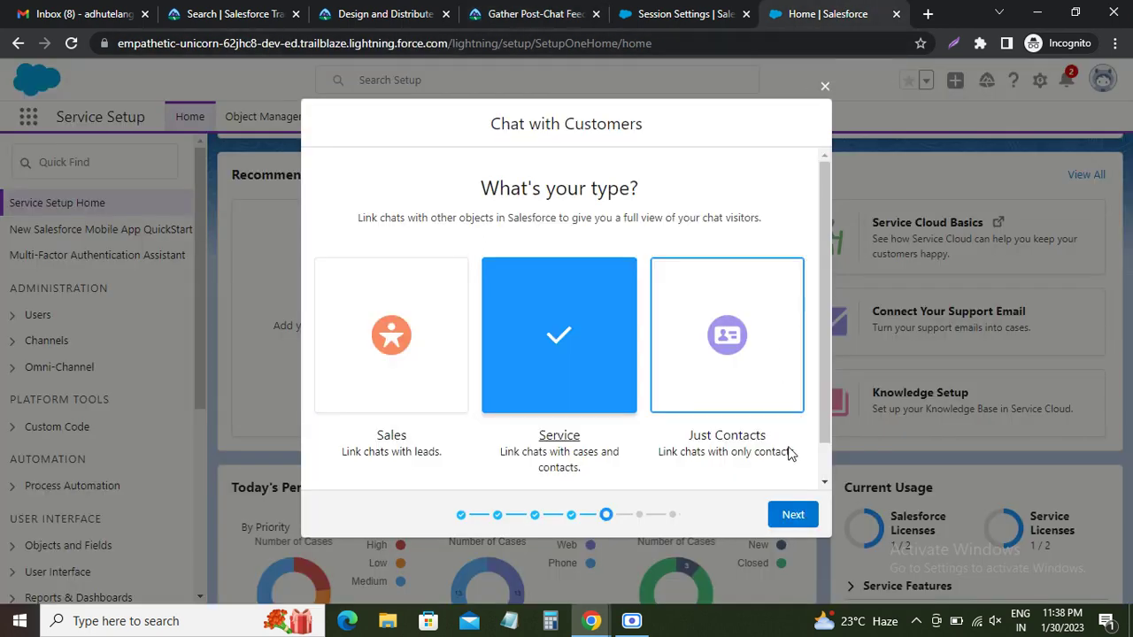
{"action": "left_click", "coordinate": [792, 513]}
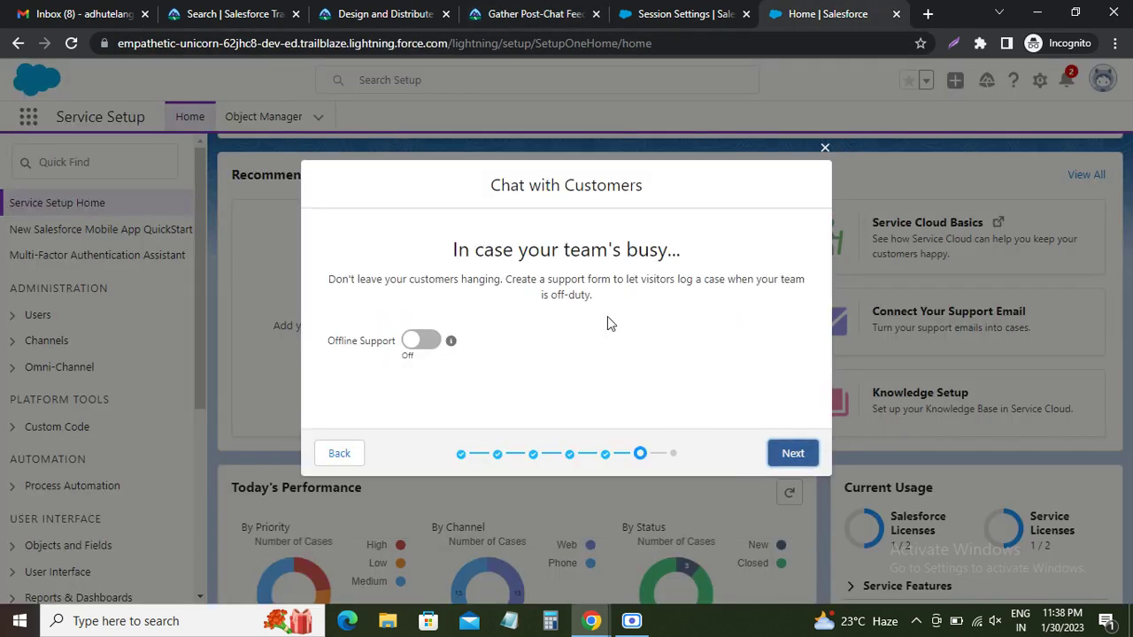
{"action": "left_click", "coordinate": [555, 19]}
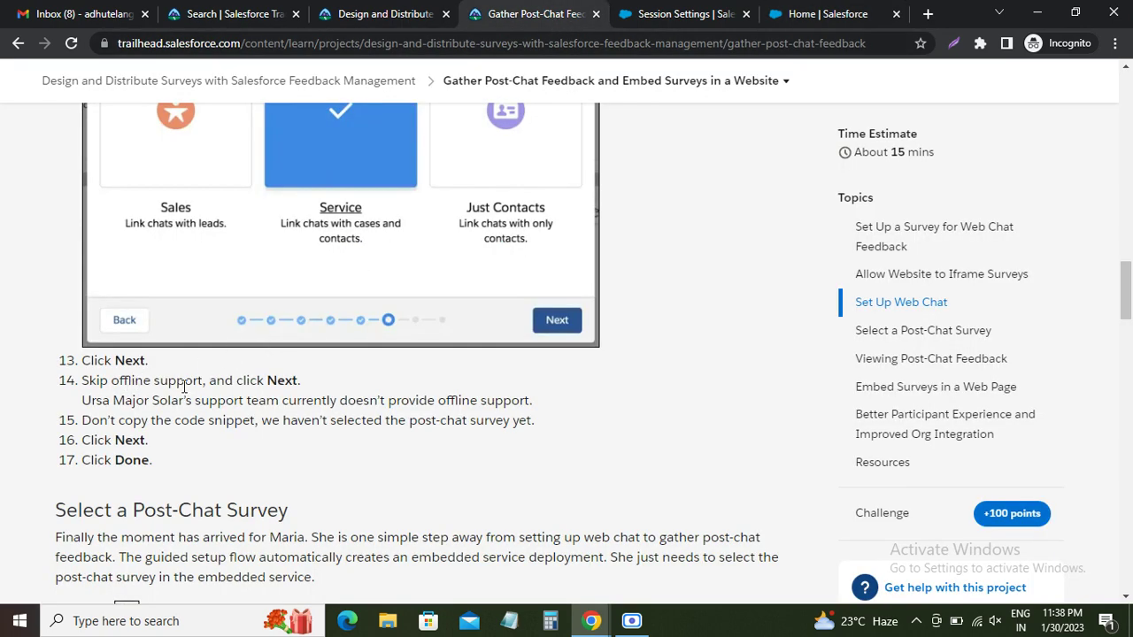
Skip offline support and complete the Chat with Customers flow without copying the chat code snippet, following the Trailhead instructions
{"action": "left_click", "coordinate": [818, 14]}
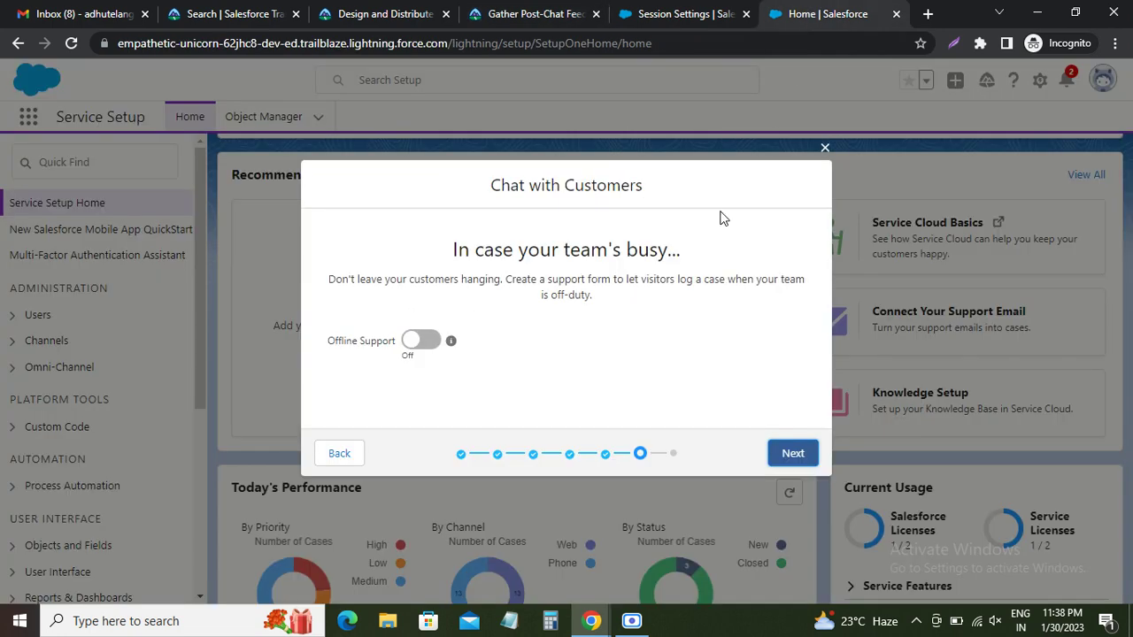
{"action": "left_click", "coordinate": [793, 453]}
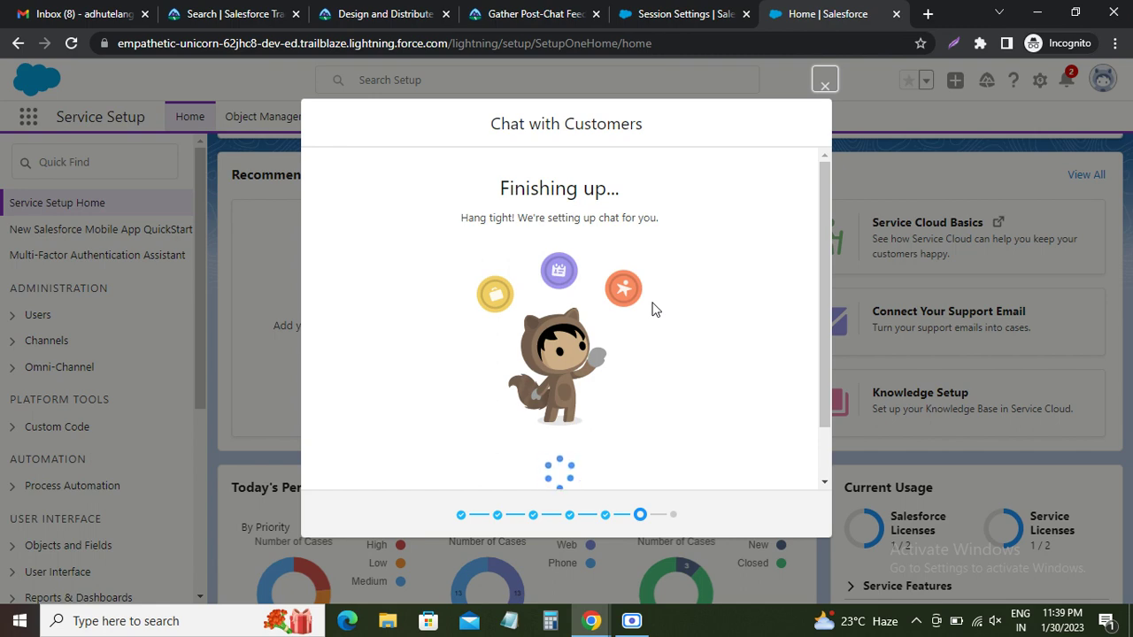
{"action": "left_click", "coordinate": [550, 15]}
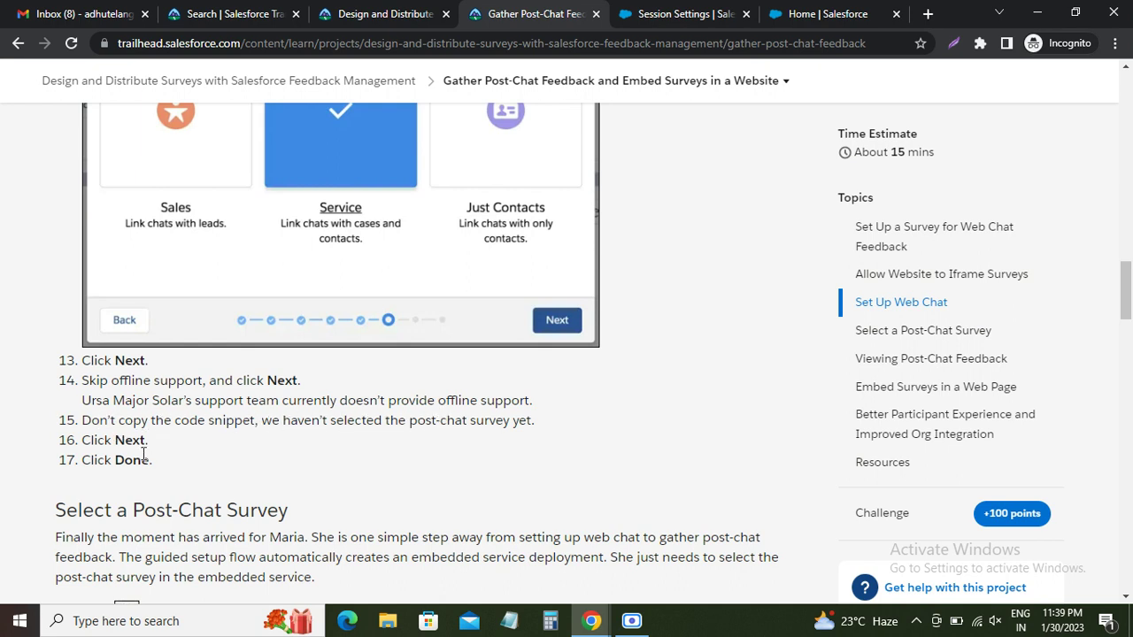
{"action": "left_click", "coordinate": [801, 15]}
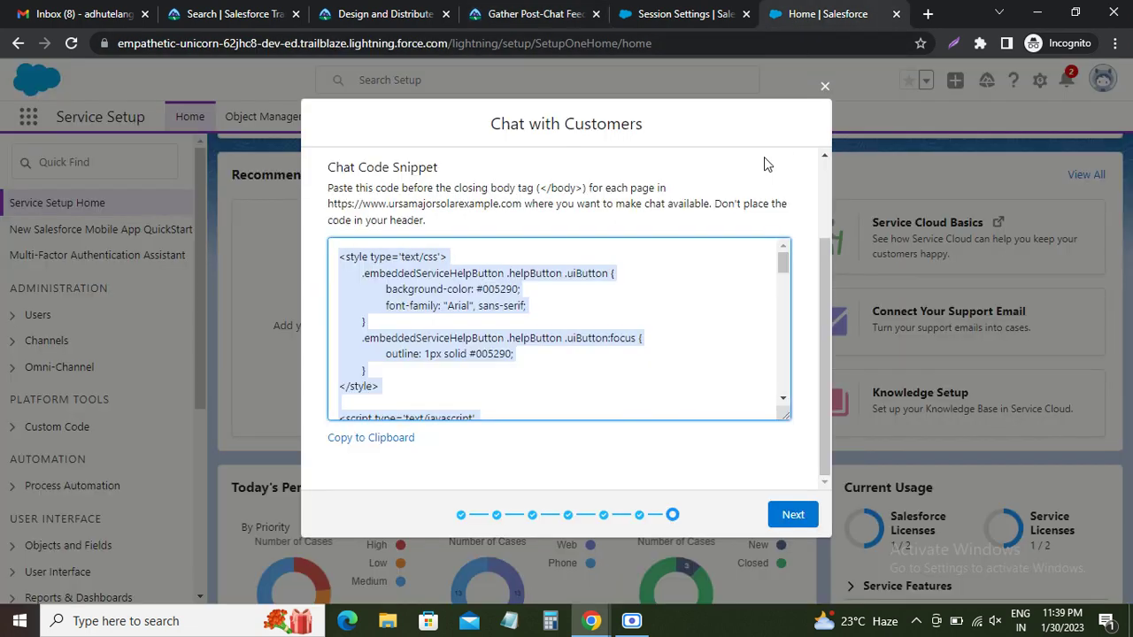
{"action": "left_click", "coordinate": [802, 515]}
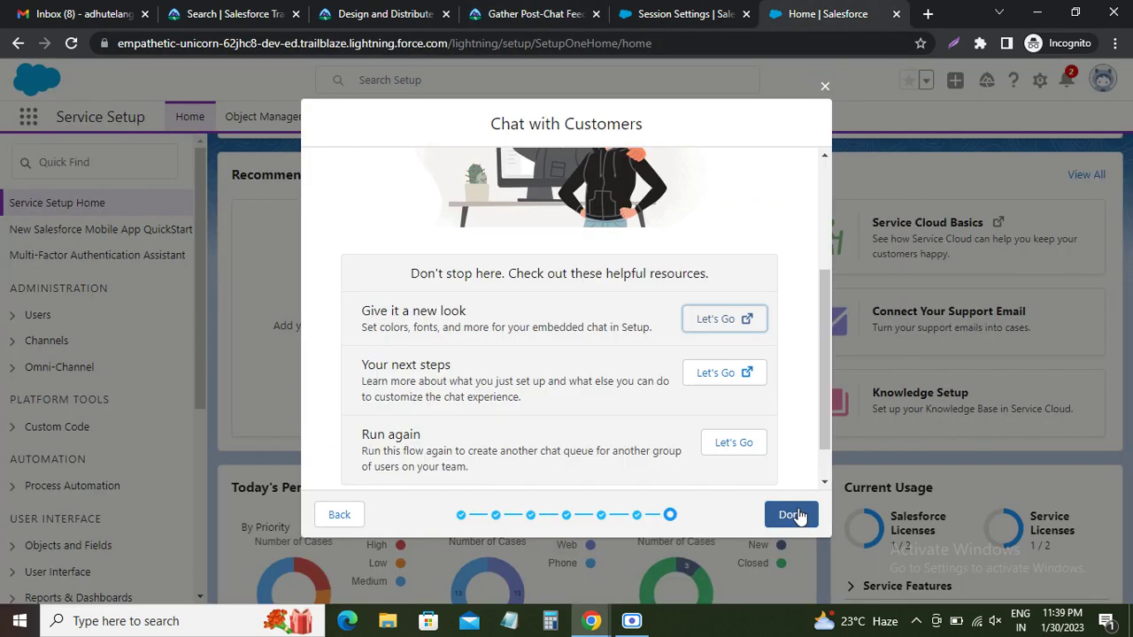
{"action": "left_click", "coordinate": [791, 516]}
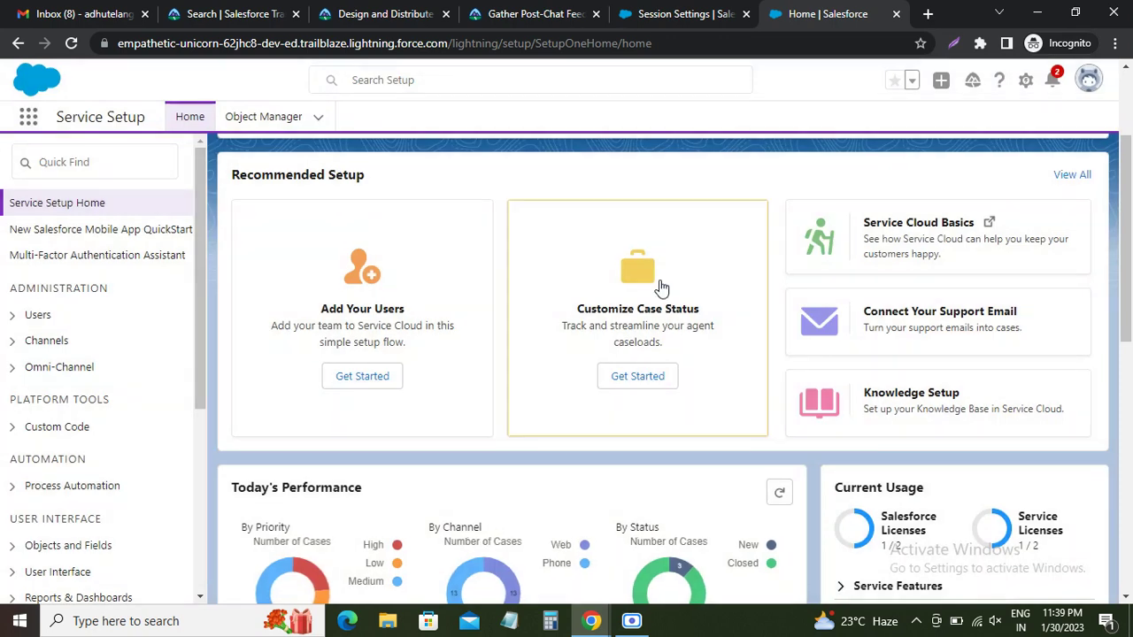
Check the Select a Post-Chat Survey instructions on Trailhead and open Salesforce Setup in a separate browser tab
{"action": "left_click", "coordinate": [538, 15]}
{"action": "scroll", "coordinate": [246, 359], "scroll_direction": "down", "scroll_amount": 3}
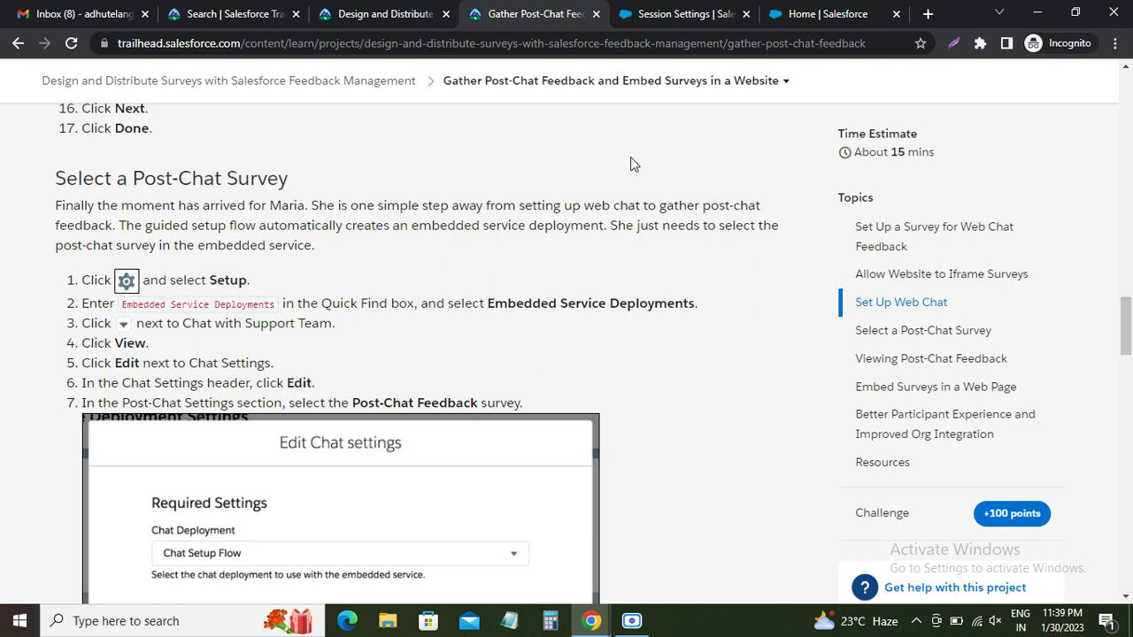
{"action": "left_click", "coordinate": [713, 15]}
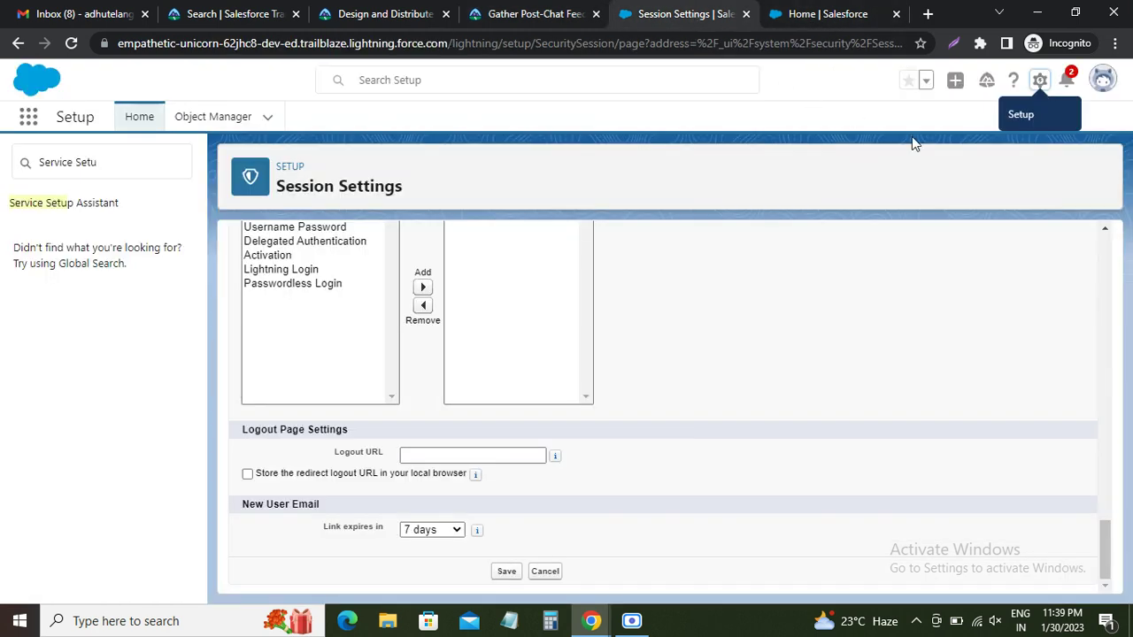
{"action": "left_click", "coordinate": [1040, 82]}
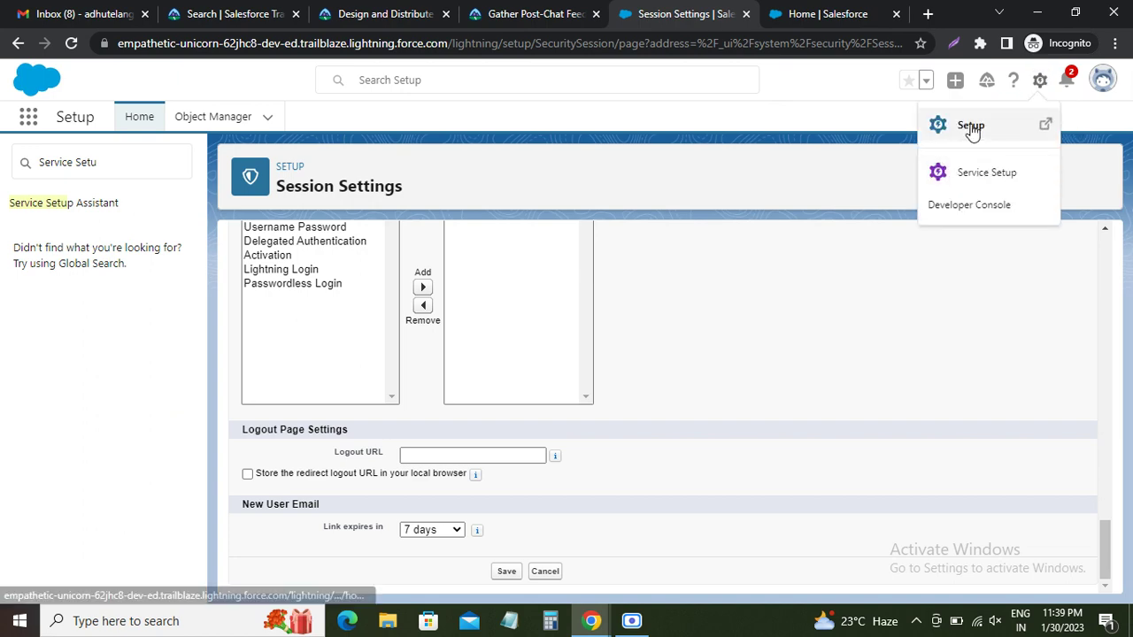
{"action": "left_click", "coordinate": [971, 128]}
Copy Embedded Service Deployments from the instructions, find it in Setup and open that page
{"action": "left_click", "coordinate": [483, 15]}
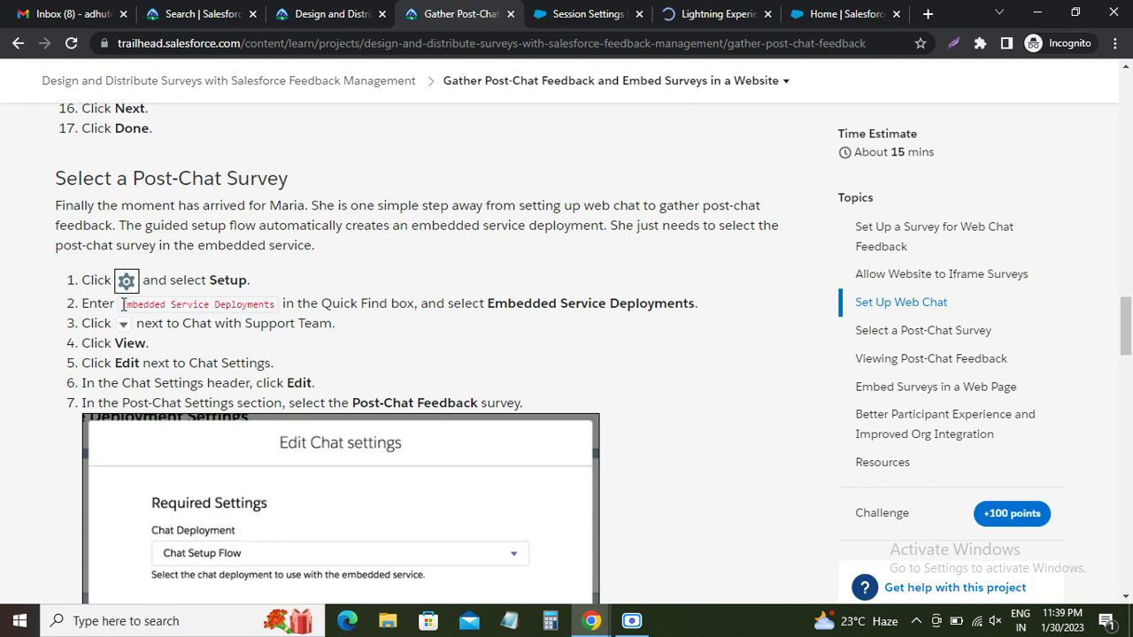
{"action": "left_click_drag", "start_coordinate": [126, 304], "coordinate": [276, 306]}
{"action": "key", "text": "ctrl+c"}
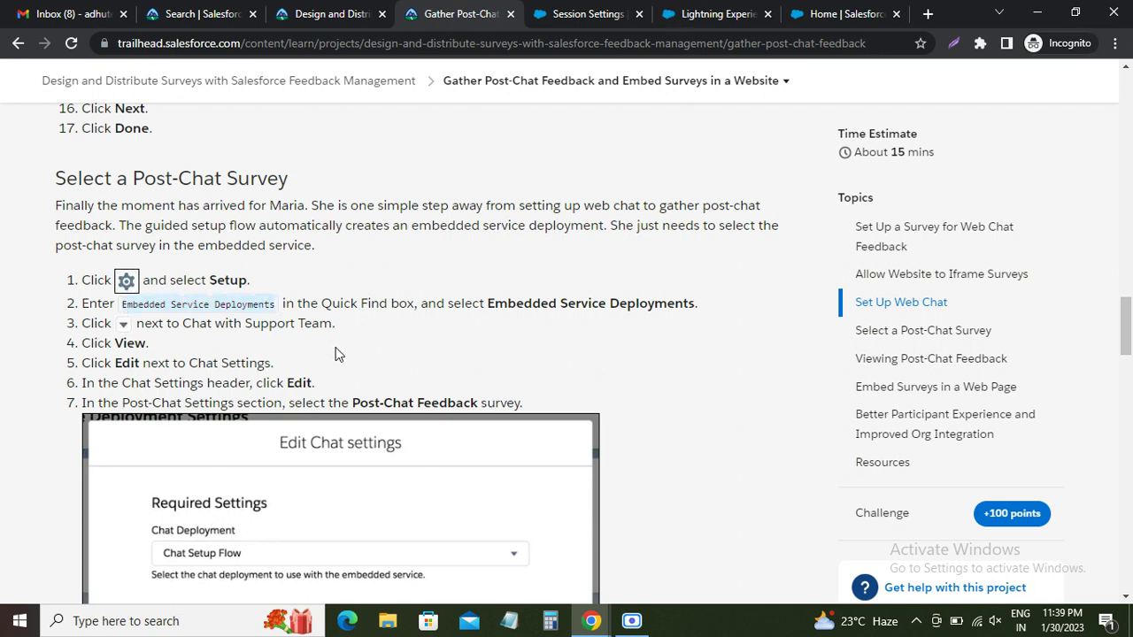
{"action": "left_click", "coordinate": [699, 15]}
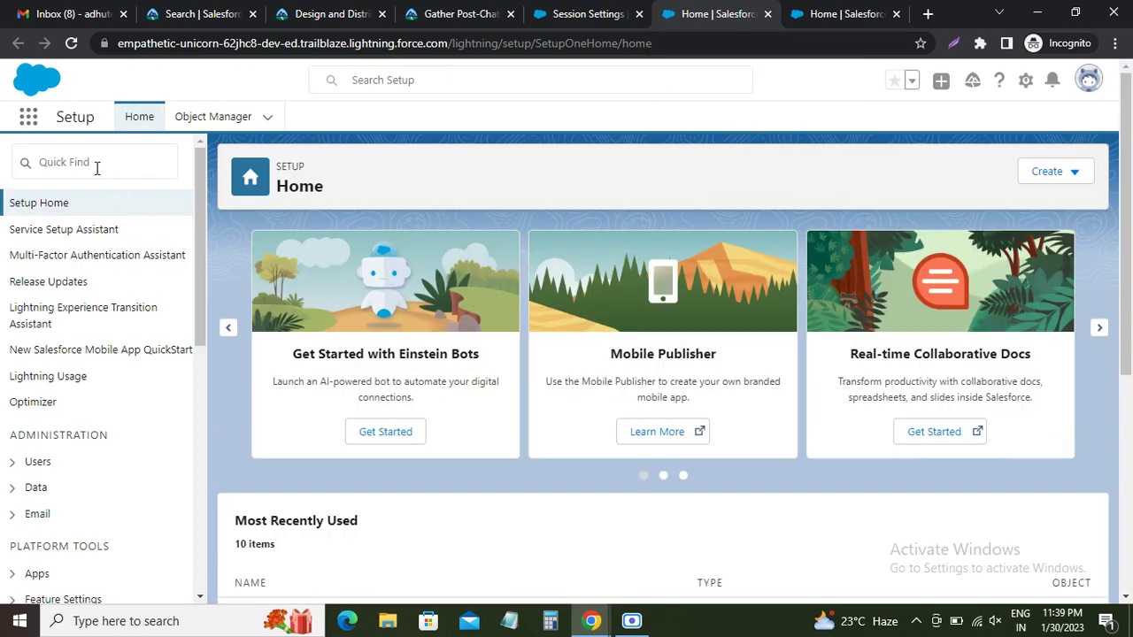
{"action": "left_click", "coordinate": [95, 165]}
{"action": "key", "text": "ctrl+v"}
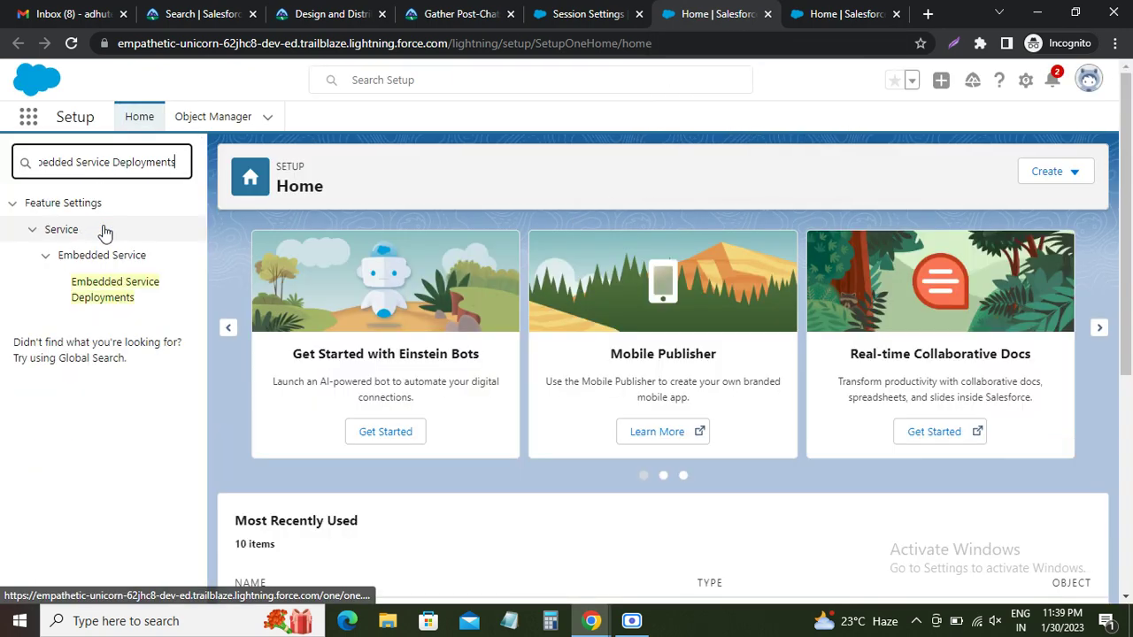
{"action": "left_click", "coordinate": [106, 288]}
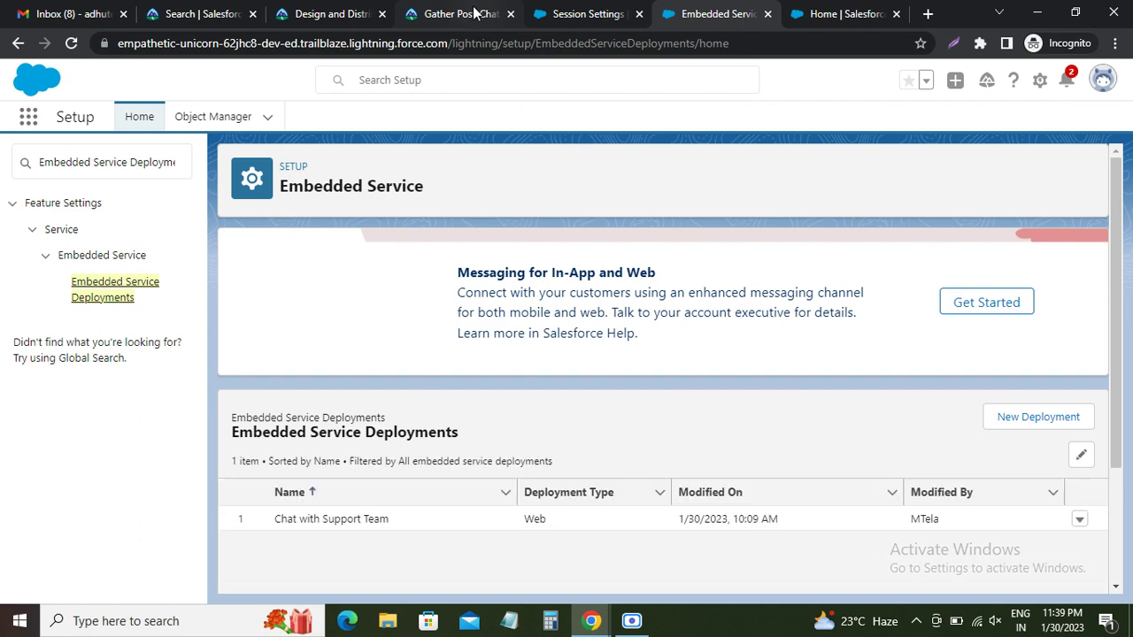
Move the Embedded Service browser tab beside the Trailhead instructions, consult them and view the Chat with Support Team deployment
{"action": "left_click", "coordinate": [482, 16]}
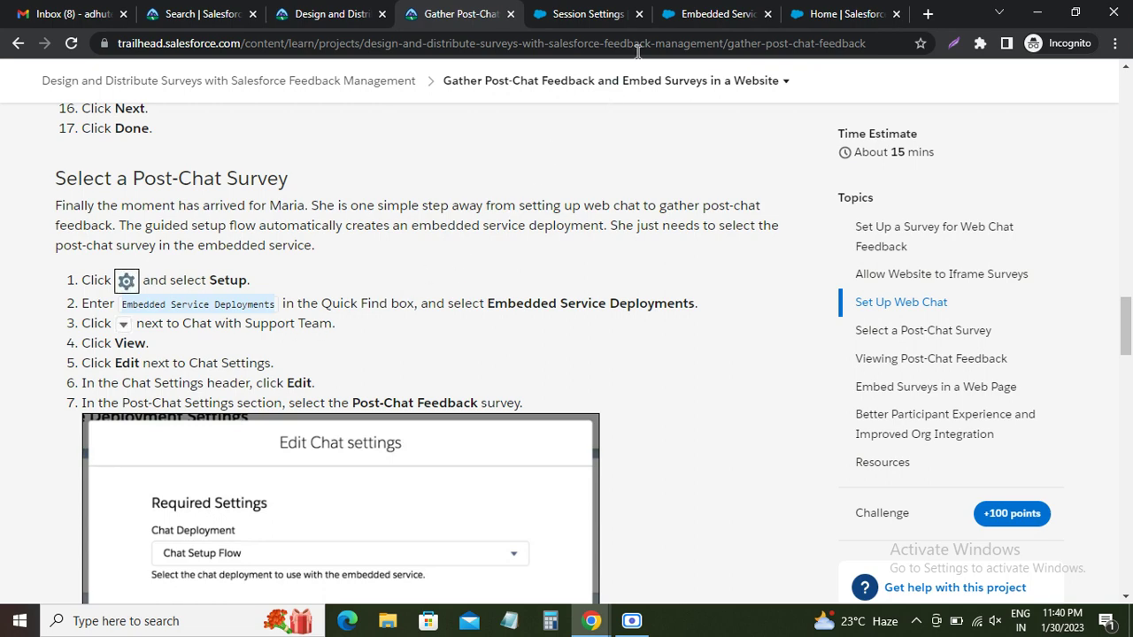
{"action": "left_click_drag", "start_coordinate": [699, 13], "coordinate": [589, 19]}
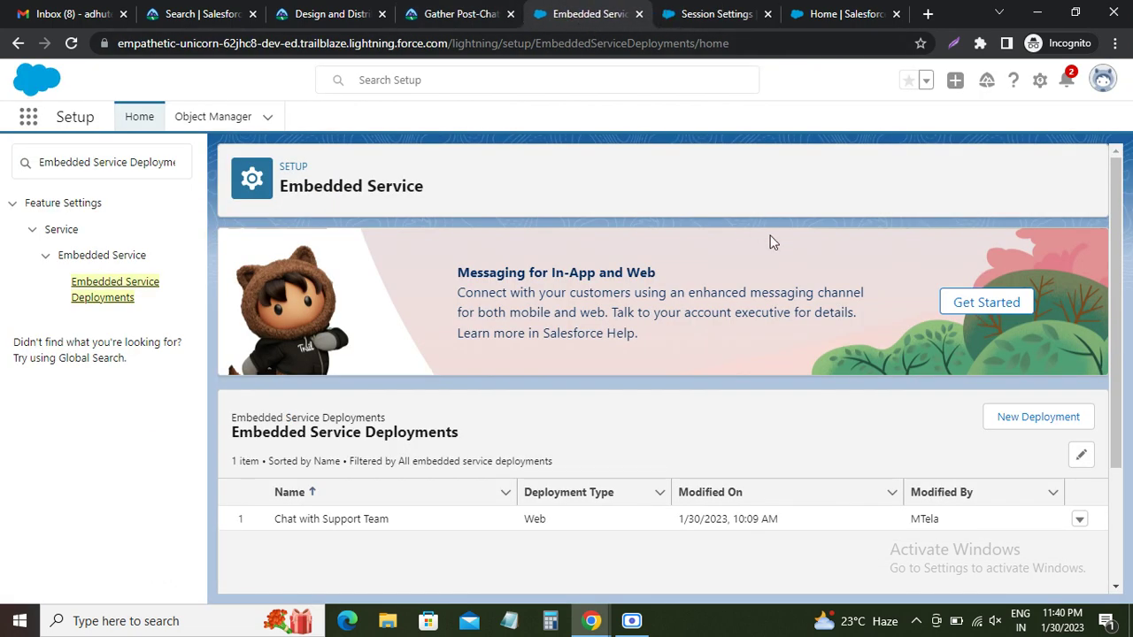
{"action": "scroll", "coordinate": [969, 369], "scroll_direction": "down", "scroll_amount": 2}
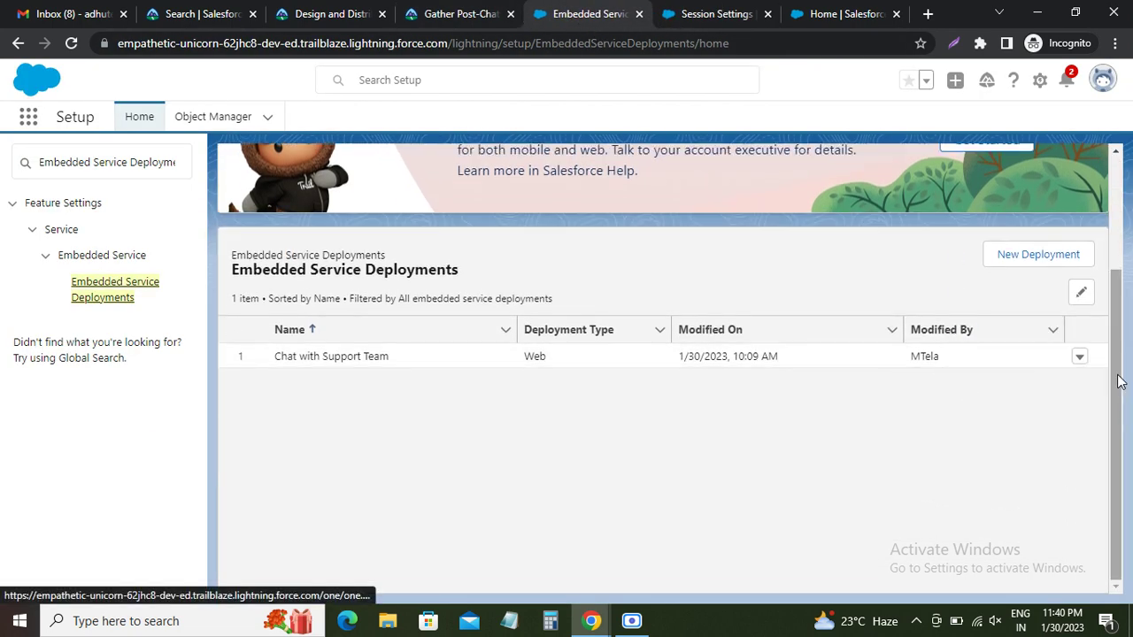
{"action": "left_click", "coordinate": [1080, 358]}
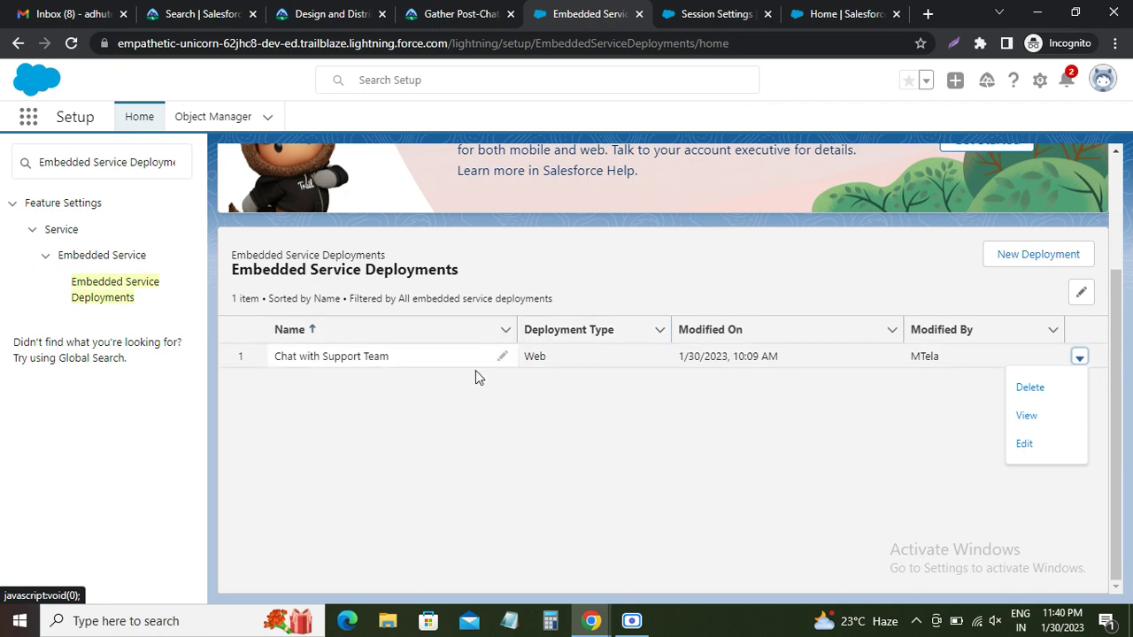
{"action": "left_click", "coordinate": [434, 16]}
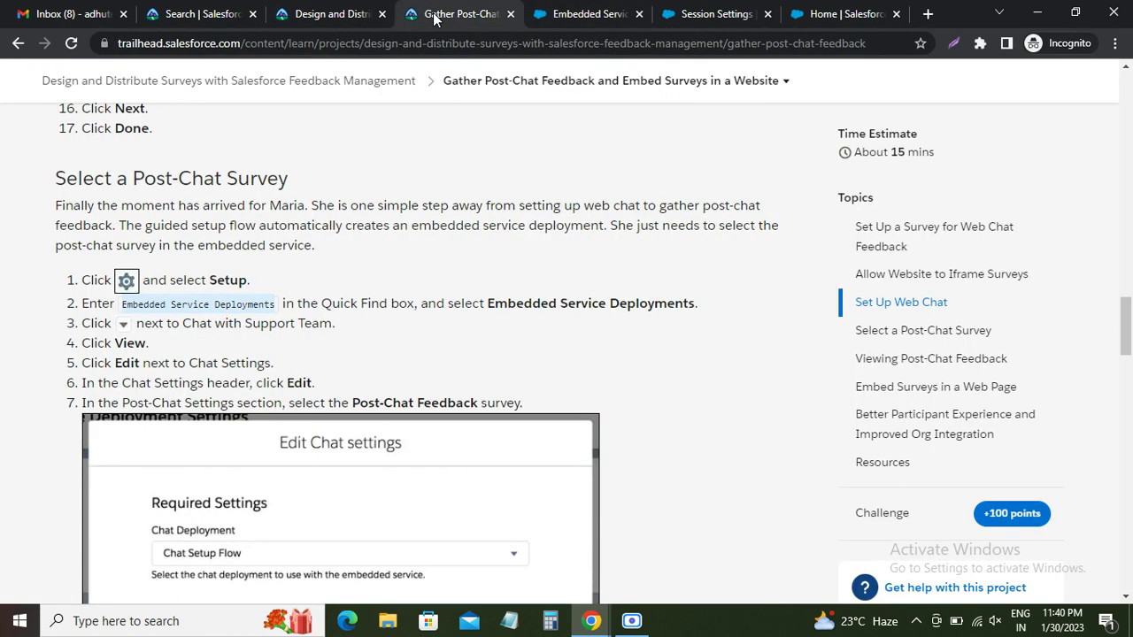
{"action": "double_click", "coordinate": [126, 363]}
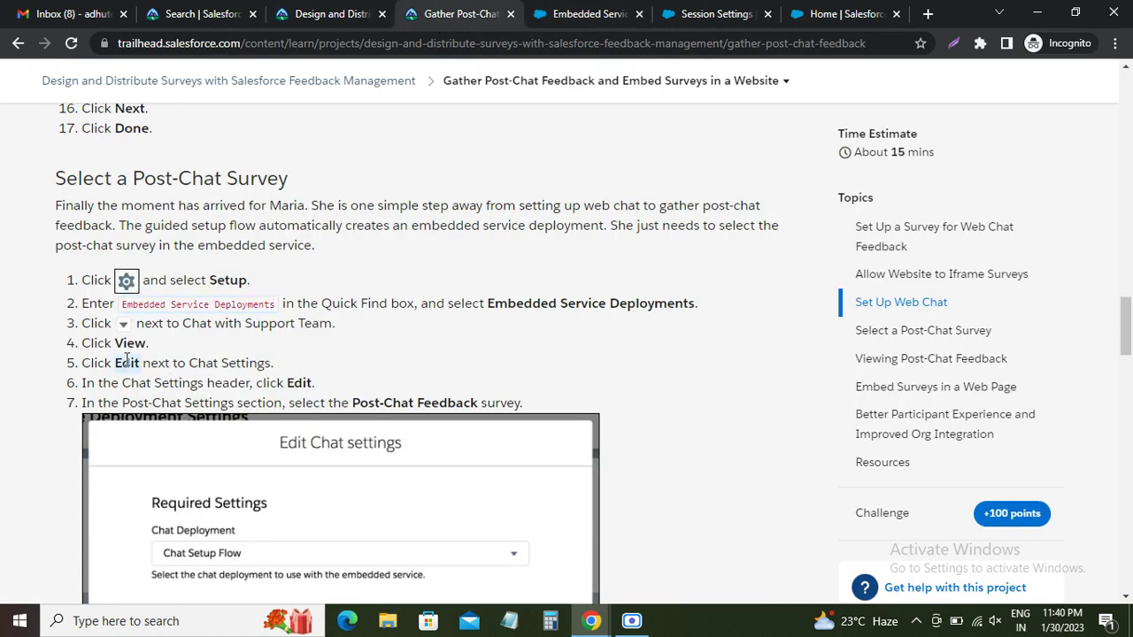
{"action": "double_click", "coordinate": [130, 344]}
{"action": "left_click", "coordinate": [135, 362]}
{"action": "left_click", "coordinate": [602, 16]}
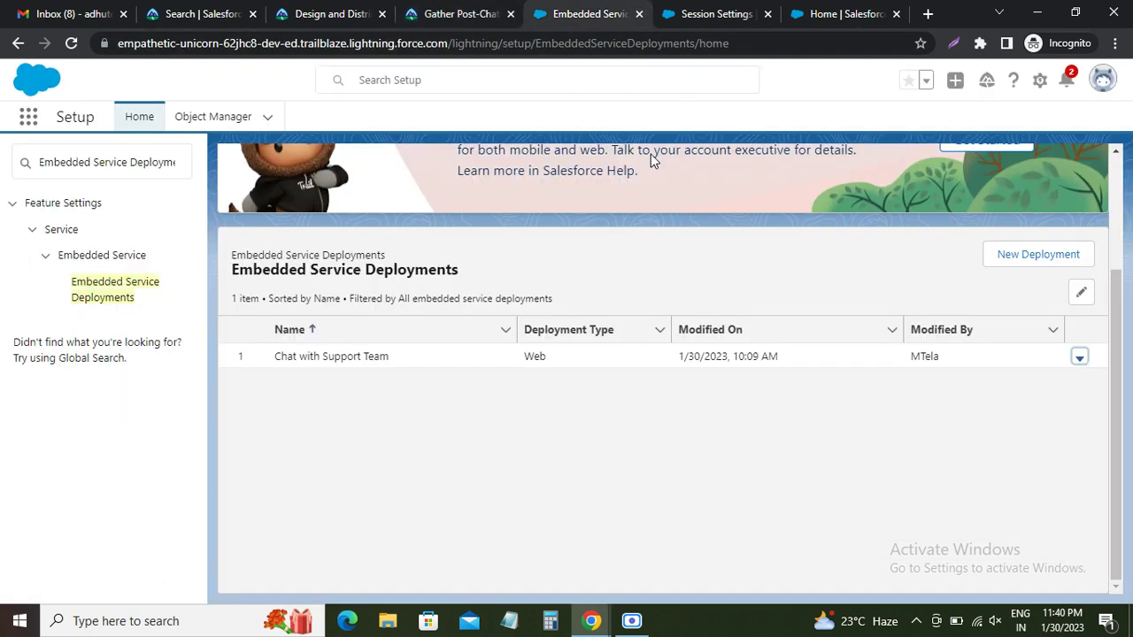
{"action": "left_click", "coordinate": [1078, 360]}
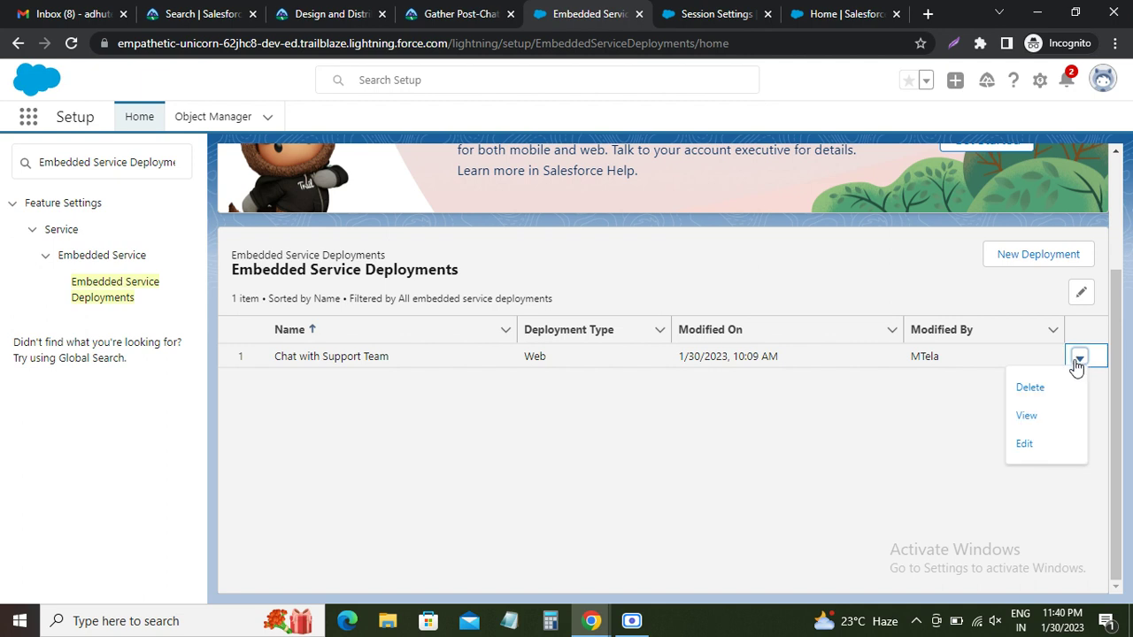
{"action": "left_click", "coordinate": [1026, 416]}
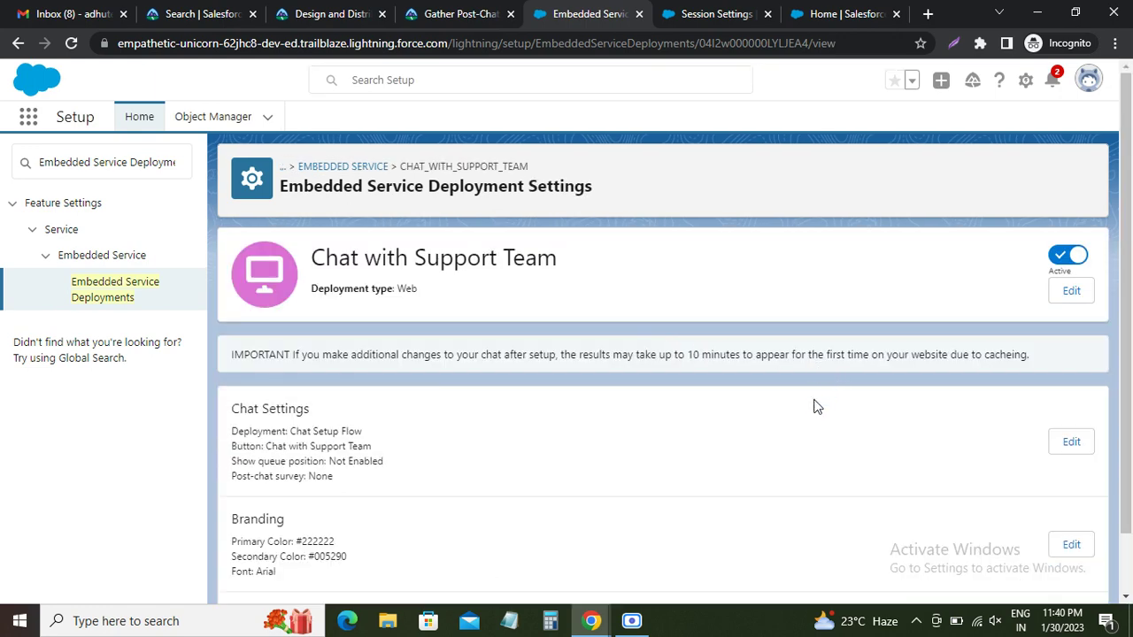
Open the deployment's Chat Settings page and, after checking the instructions, open the settings in its header for editing
{"action": "scroll", "coordinate": [739, 383], "scroll_direction": "down", "scroll_amount": 1}
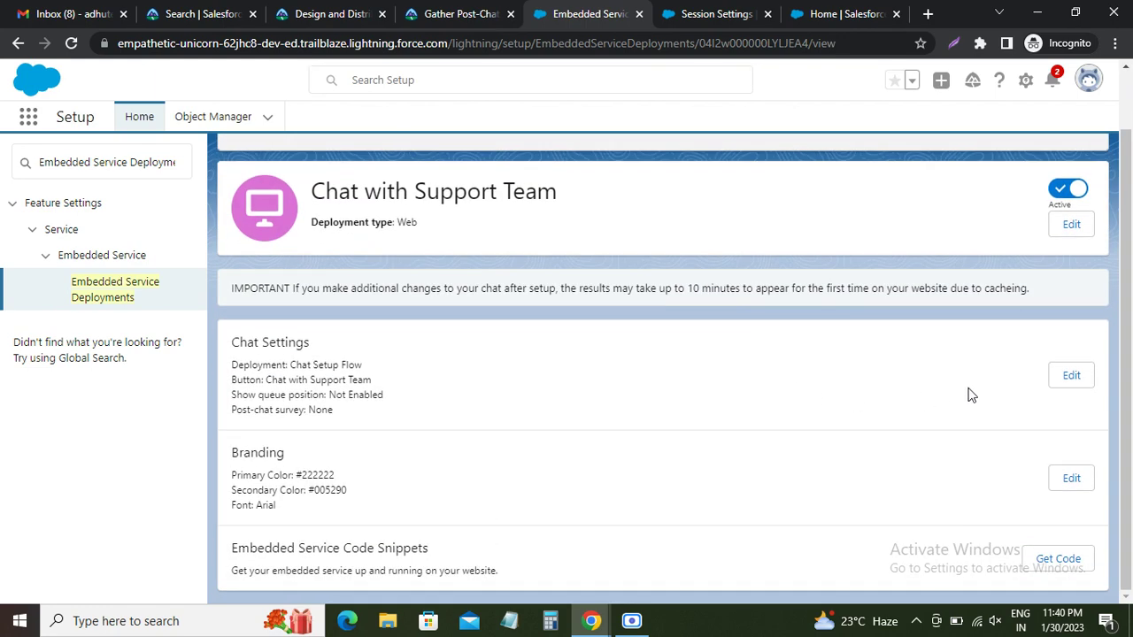
{"action": "left_click", "coordinate": [1071, 377]}
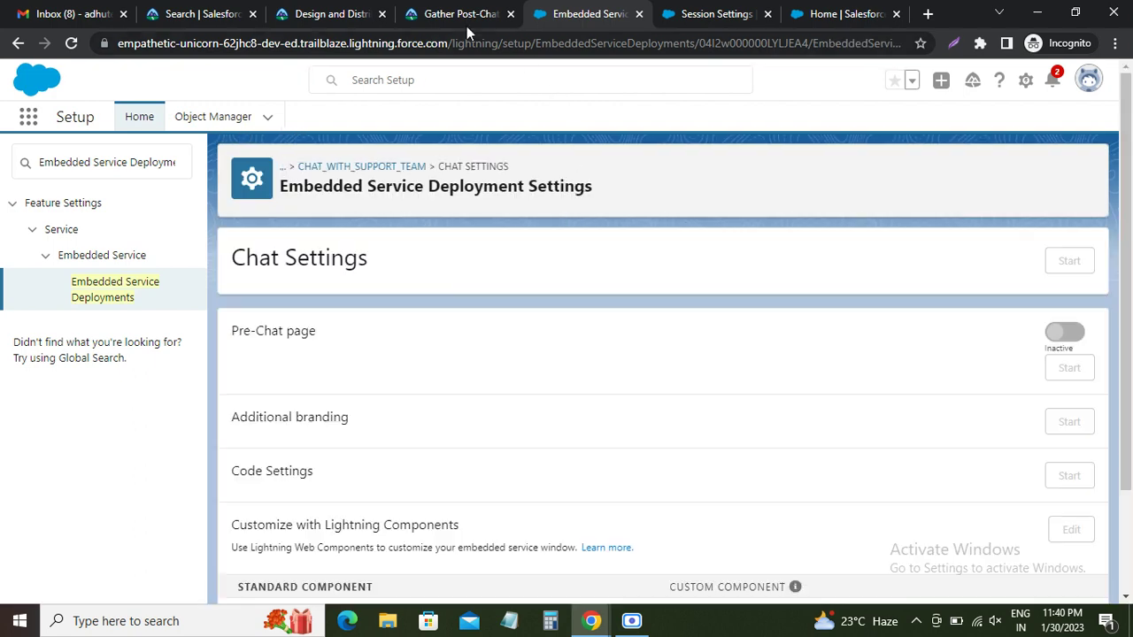
{"action": "left_click", "coordinate": [451, 16]}
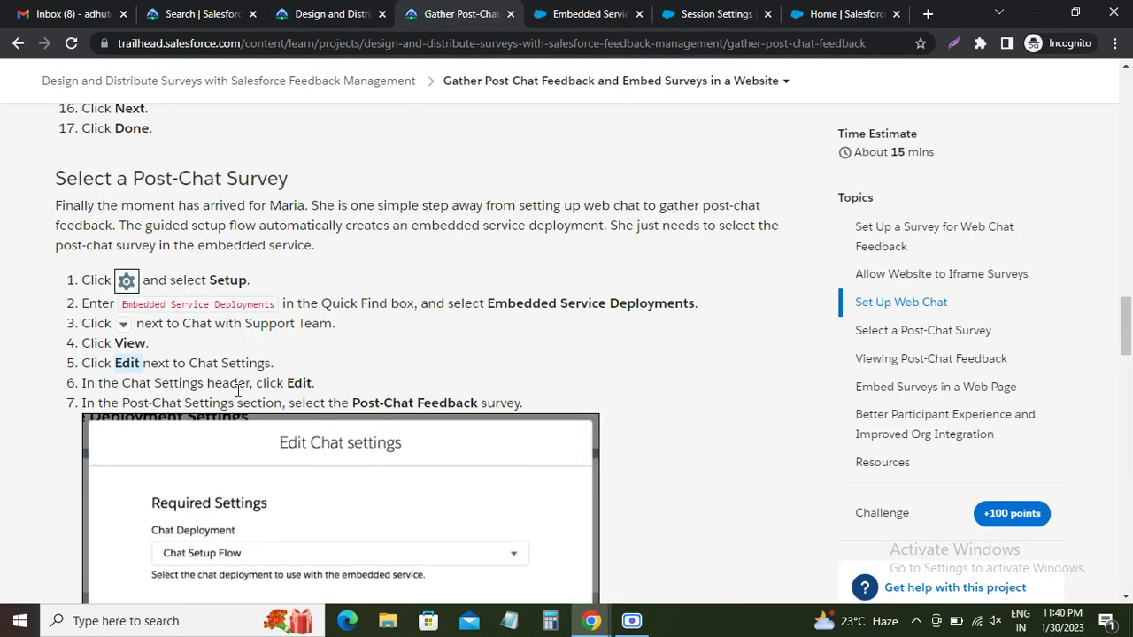
{"action": "double_click", "coordinate": [298, 383]}
{"action": "left_click", "coordinate": [575, 14]}
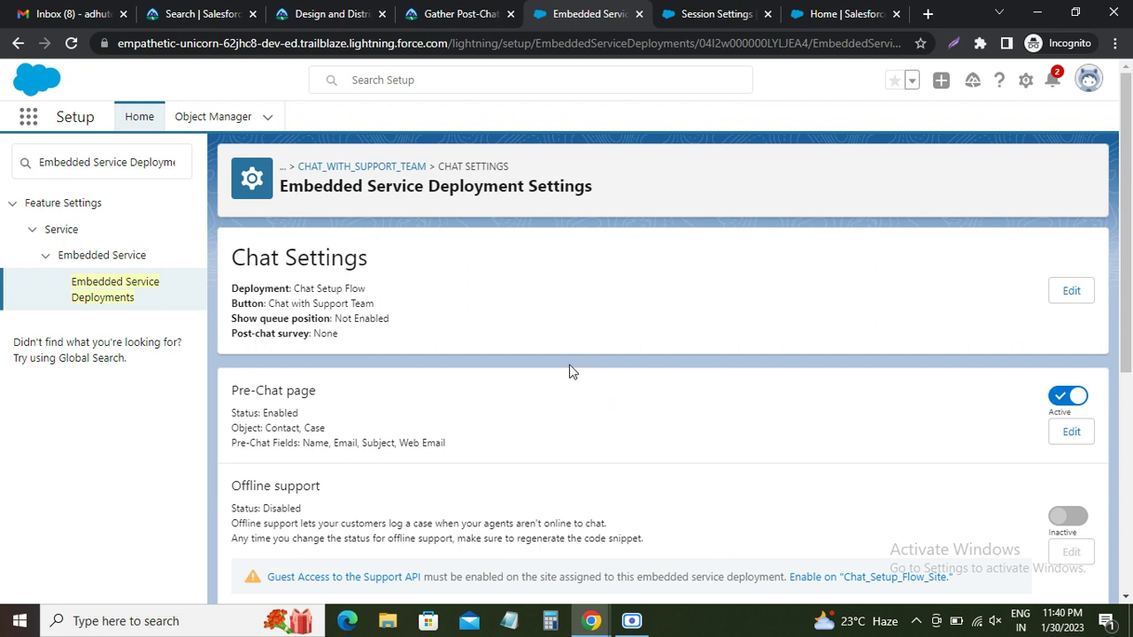
{"action": "left_click", "coordinate": [1069, 292]}
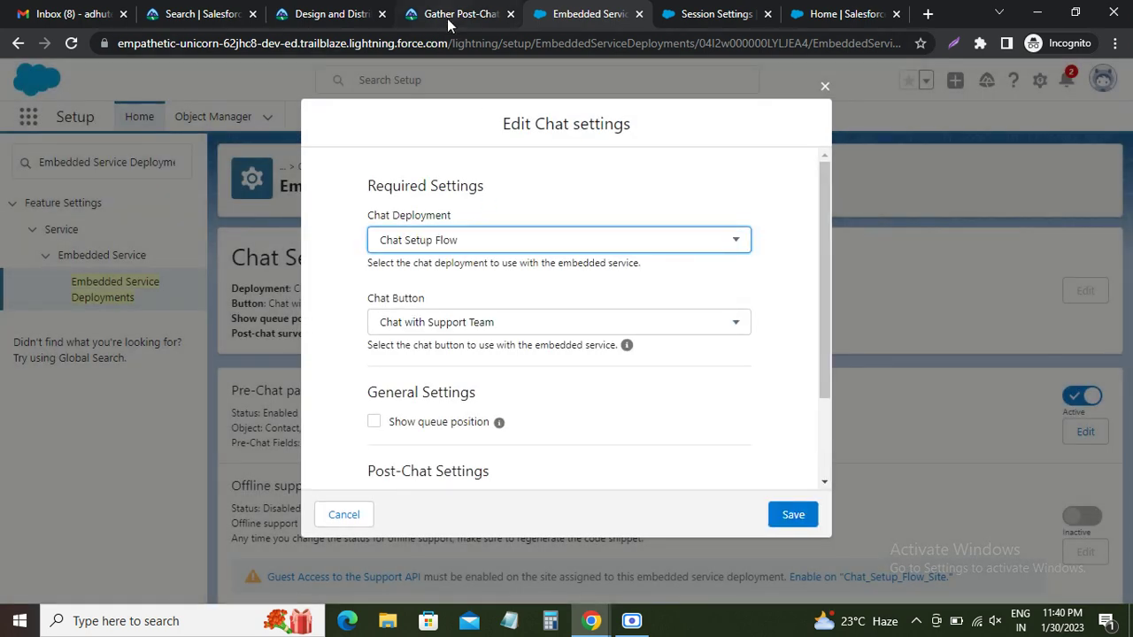
Look up the required survey in the instructions and select Post-Chat Feedback as the survey in Post-Chat Settings
{"action": "left_click", "coordinate": [447, 19]}
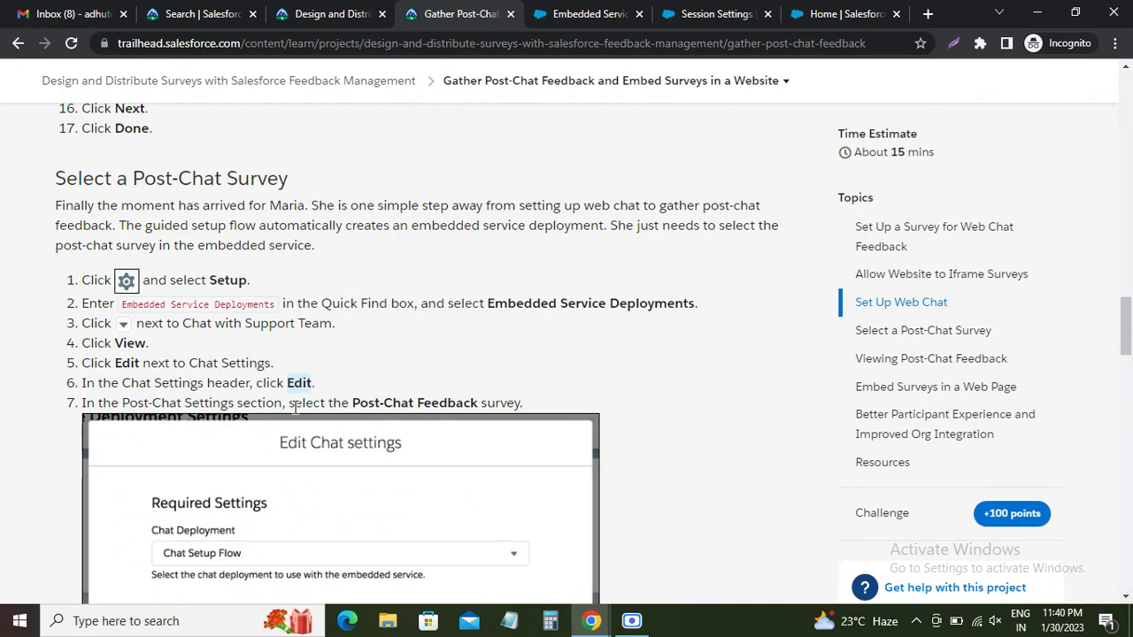
{"action": "left_click_drag", "start_coordinate": [353, 403], "coordinate": [479, 405]}
{"action": "scroll", "coordinate": [452, 400], "scroll_direction": "down", "scroll_amount": 2}
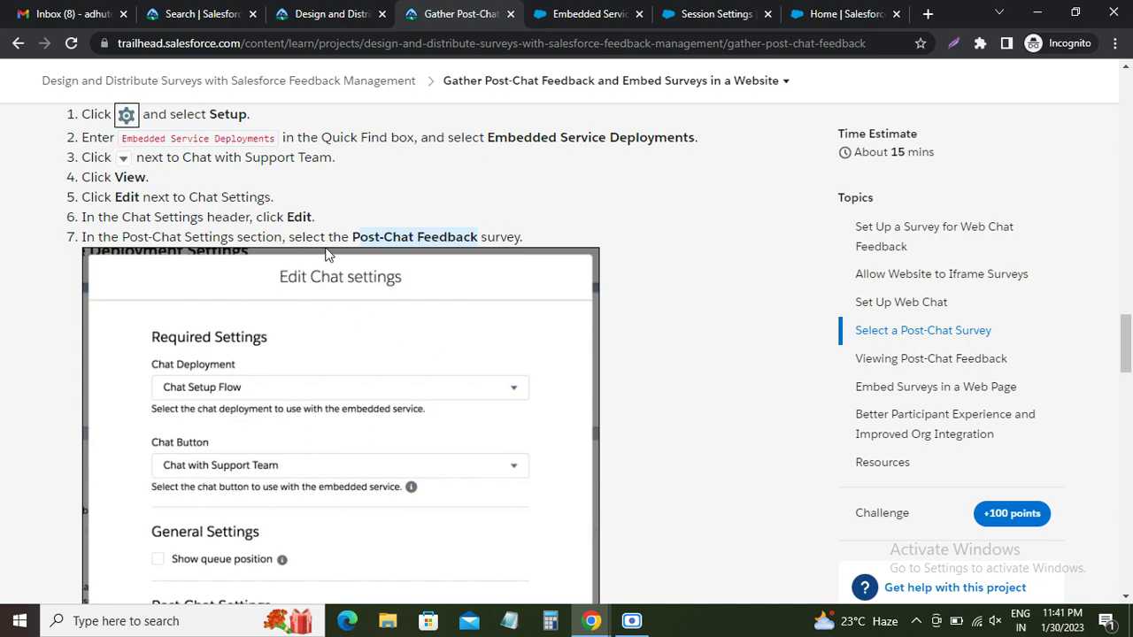
{"action": "left_click", "coordinate": [602, 17]}
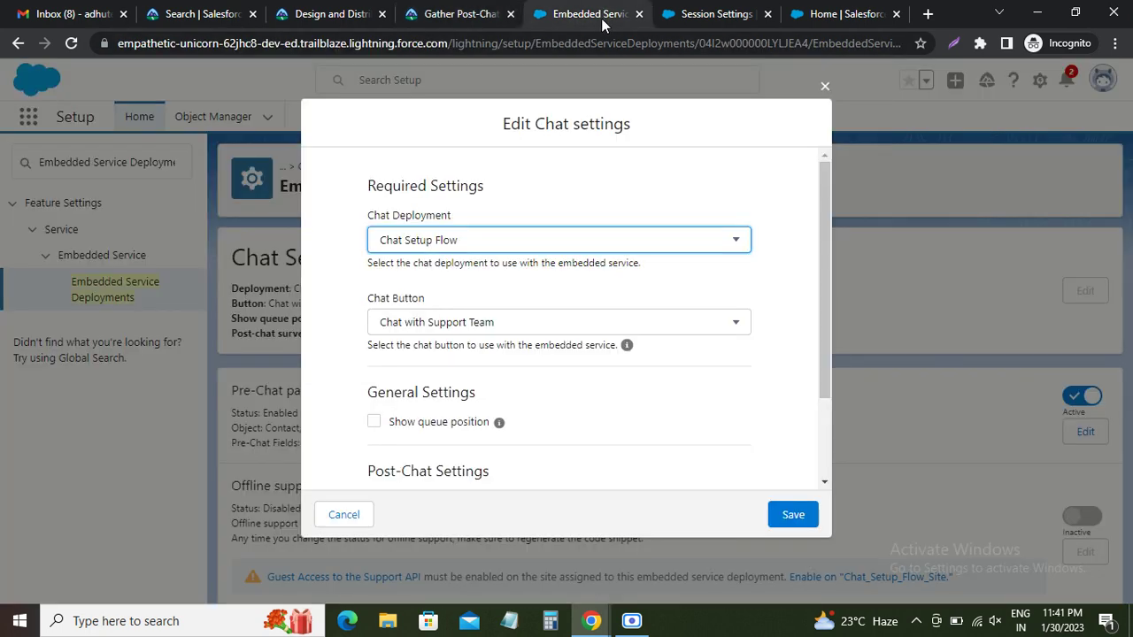
{"action": "left_click", "coordinate": [481, 244]}
{"action": "left_click", "coordinate": [480, 248]}
{"action": "scroll", "coordinate": [485, 328], "scroll_direction": "down", "scroll_amount": 2}
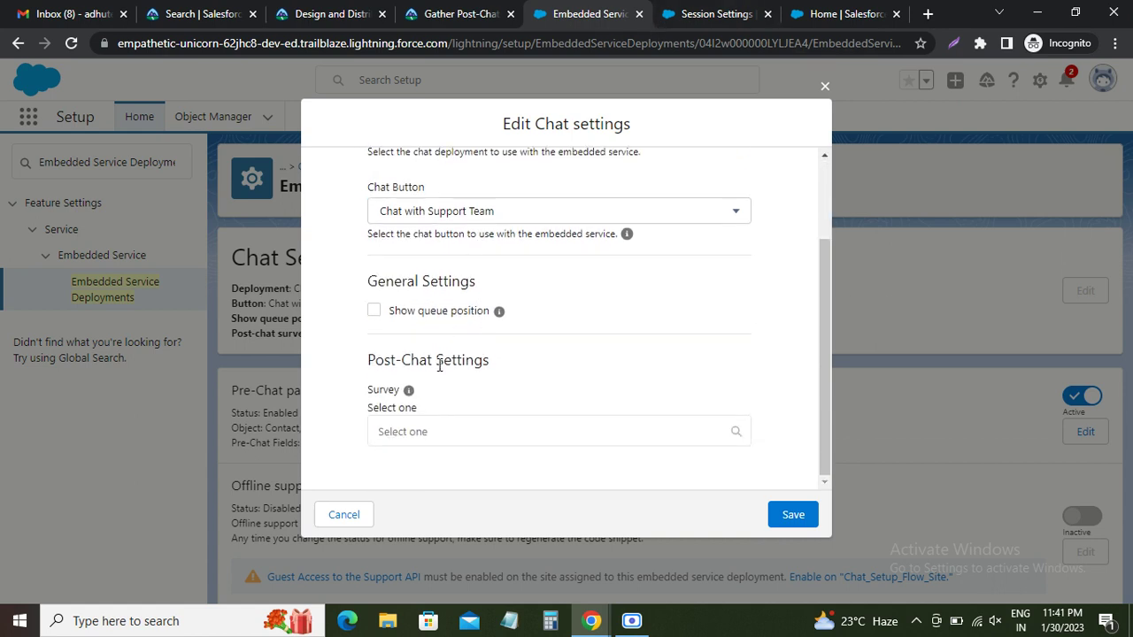
{"action": "left_click", "coordinate": [434, 434]}
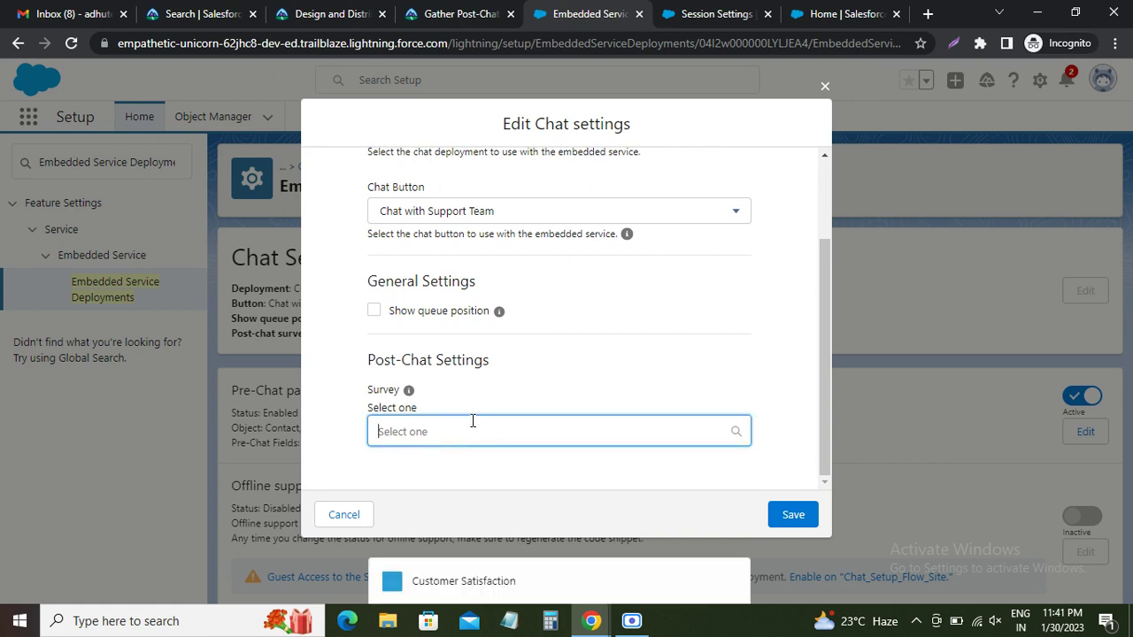
{"action": "type", "text": "po"}
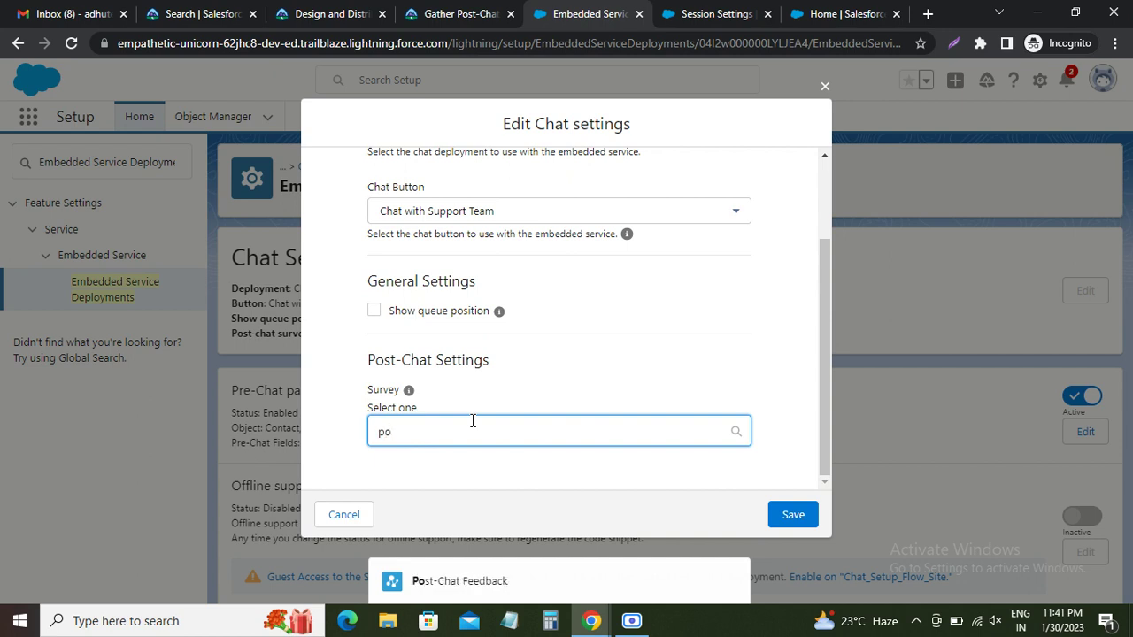
{"action": "left_click", "coordinate": [450, 582]}
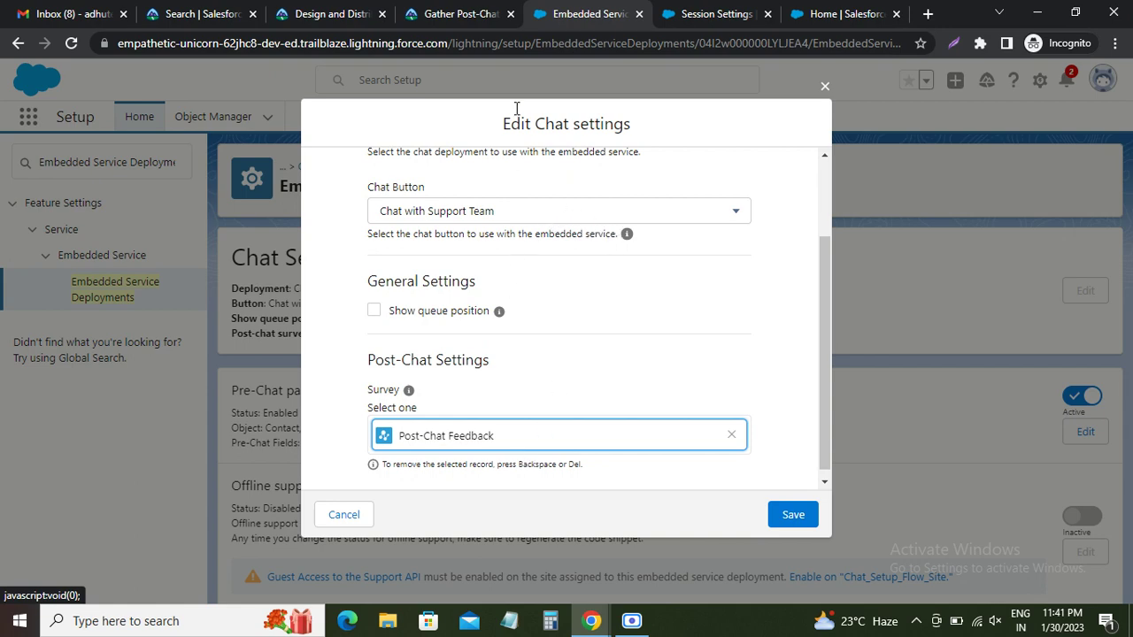
Check the remaining Trailhead instruction and save the edited Chat settings with the Post-Chat Feedback survey
{"action": "left_click", "coordinate": [459, 14]}
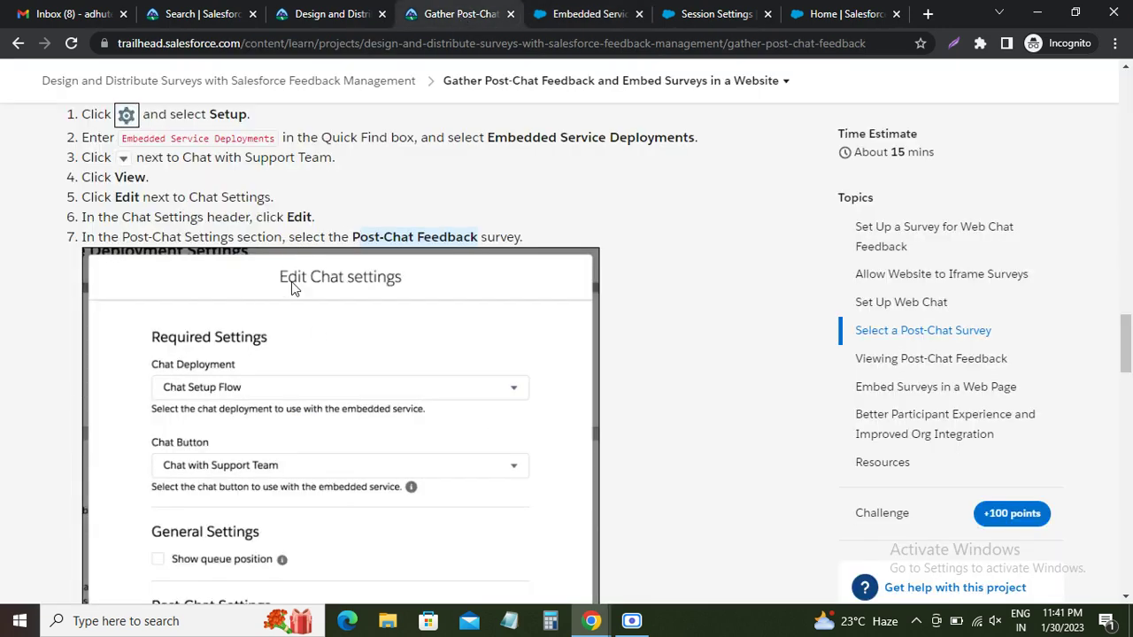
{"action": "scroll", "coordinate": [246, 323], "scroll_direction": "down", "scroll_amount": 2}
{"action": "scroll", "coordinate": [246, 323], "scroll_direction": "down", "scroll_amount": 3}
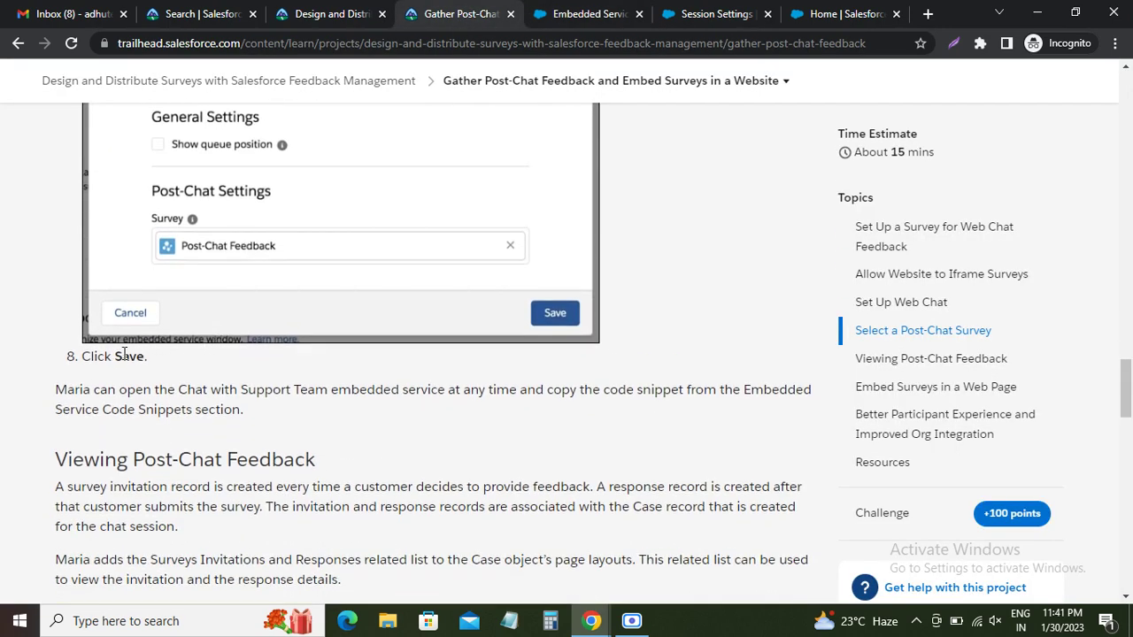
{"action": "left_click", "coordinate": [585, 14]}
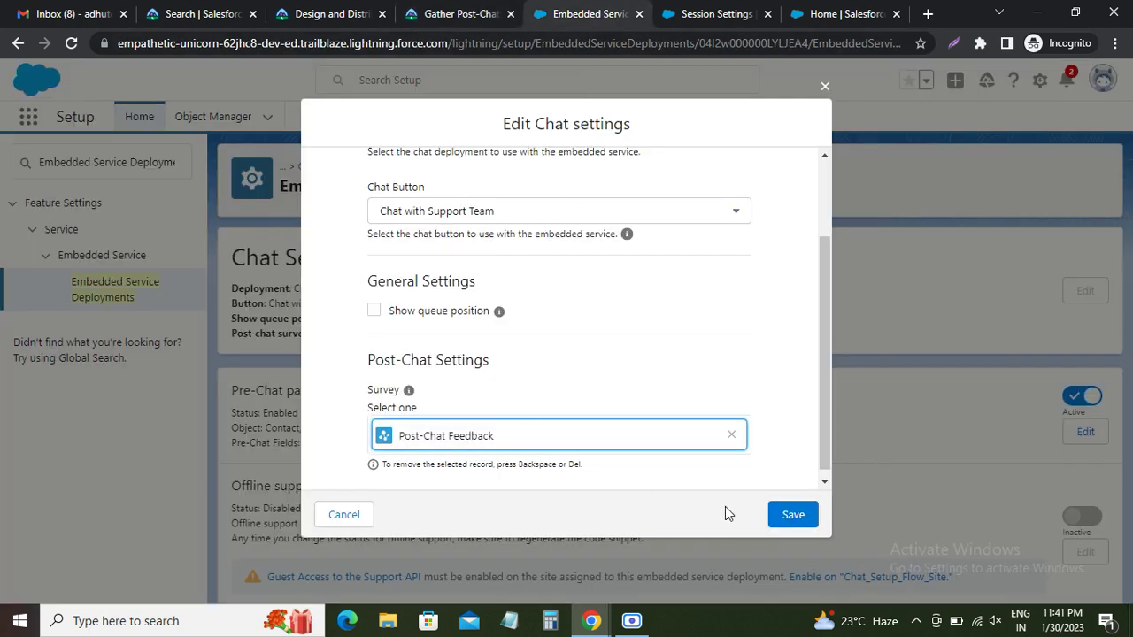
{"action": "left_click", "coordinate": [790, 518]}
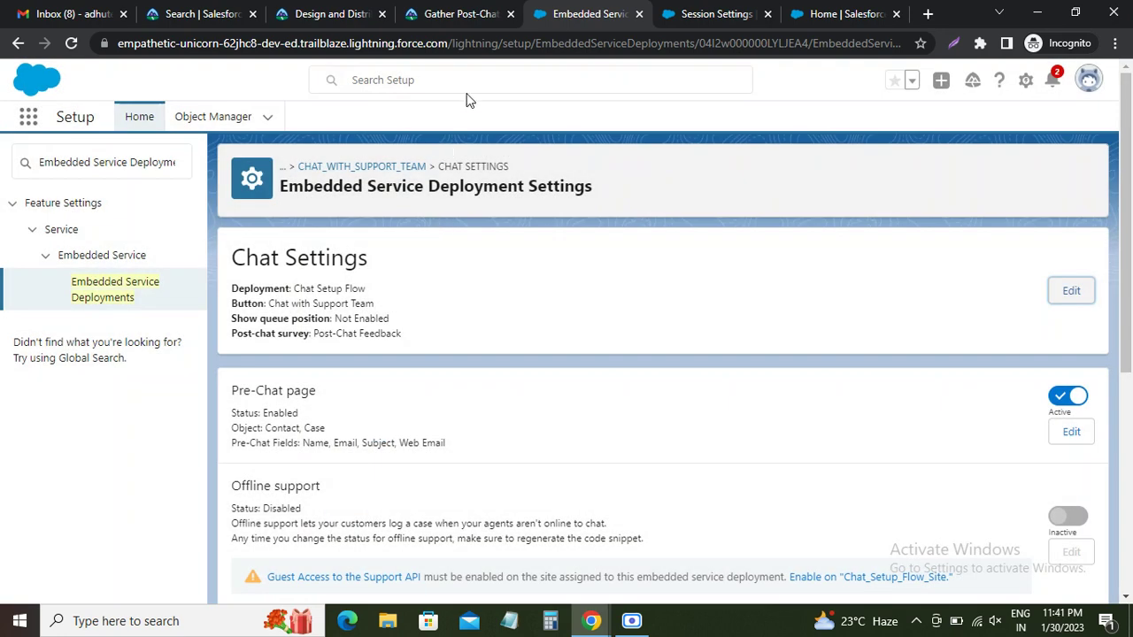
Return to the Trailhead instructions, review the remaining sections and verify the step to earn 100 points
{"action": "left_click", "coordinate": [497, 15]}
{"action": "scroll", "coordinate": [194, 323], "scroll_direction": "down", "scroll_amount": 3}
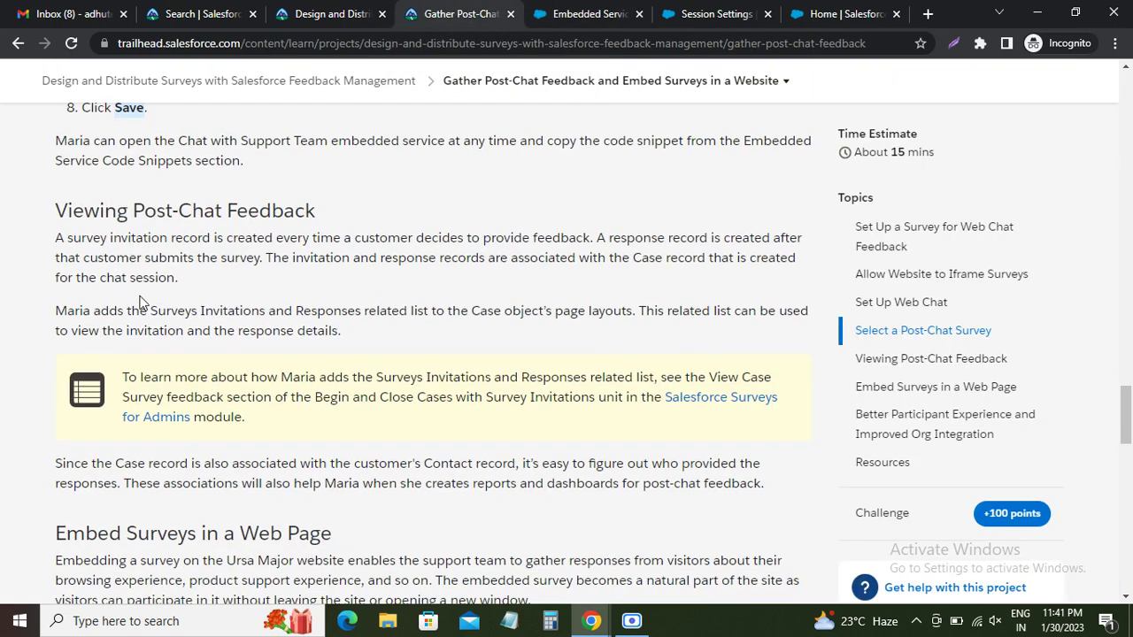
{"action": "left_click_drag", "start_coordinate": [84, 219], "coordinate": [279, 219]}
{"action": "scroll", "coordinate": [279, 219], "scroll_direction": "down", "scroll_amount": 2}
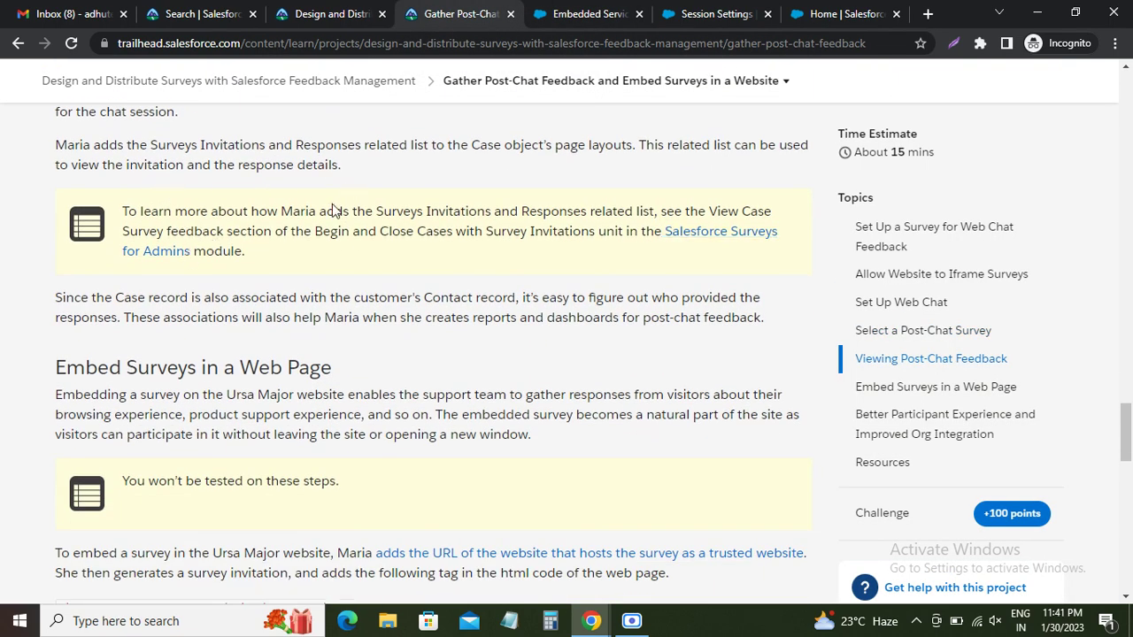
{"action": "scroll", "coordinate": [207, 286], "scroll_direction": "down", "scroll_amount": 4}
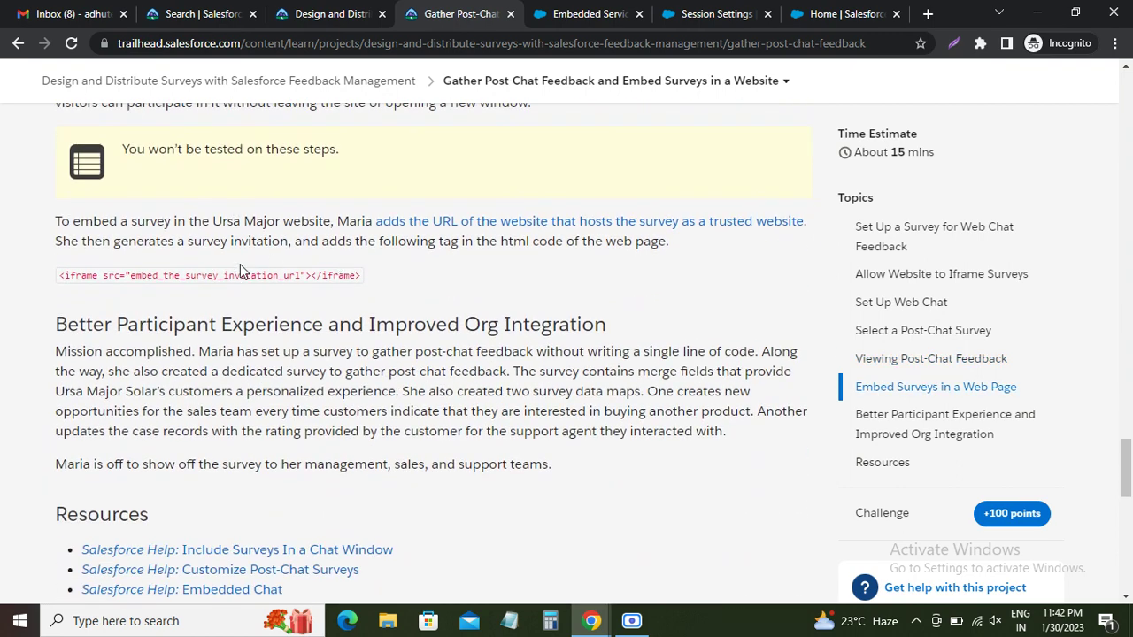
{"action": "scroll", "coordinate": [314, 262], "scroll_direction": "down", "scroll_amount": 6}
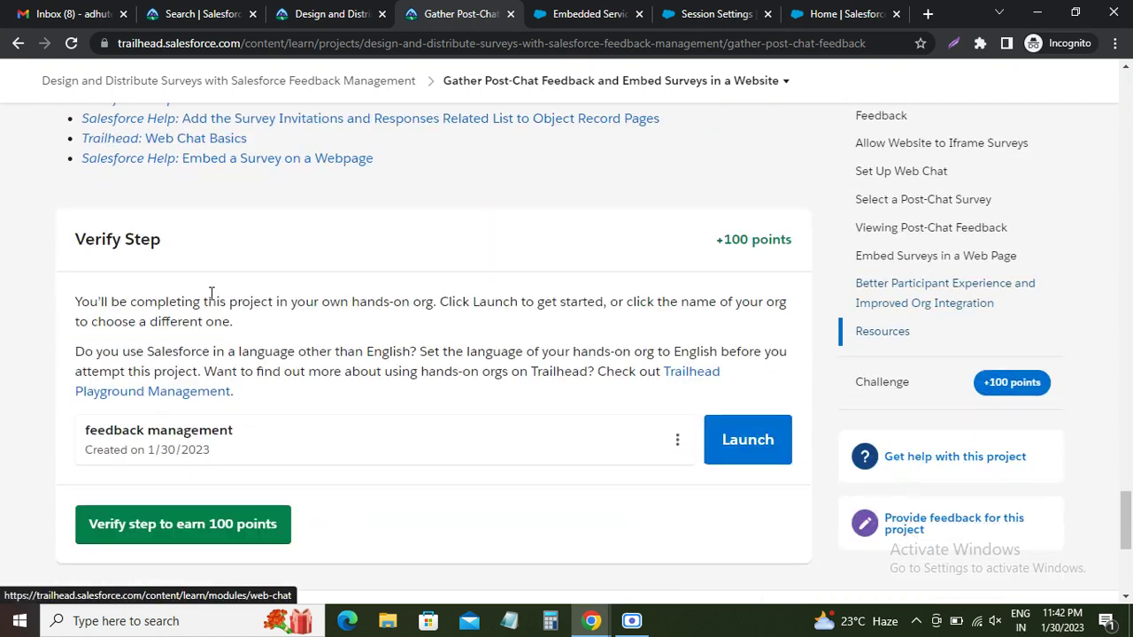
{"action": "scroll", "coordinate": [152, 343], "scroll_direction": "down", "scroll_amount": 1}
{"action": "left_click", "coordinate": [189, 351]}
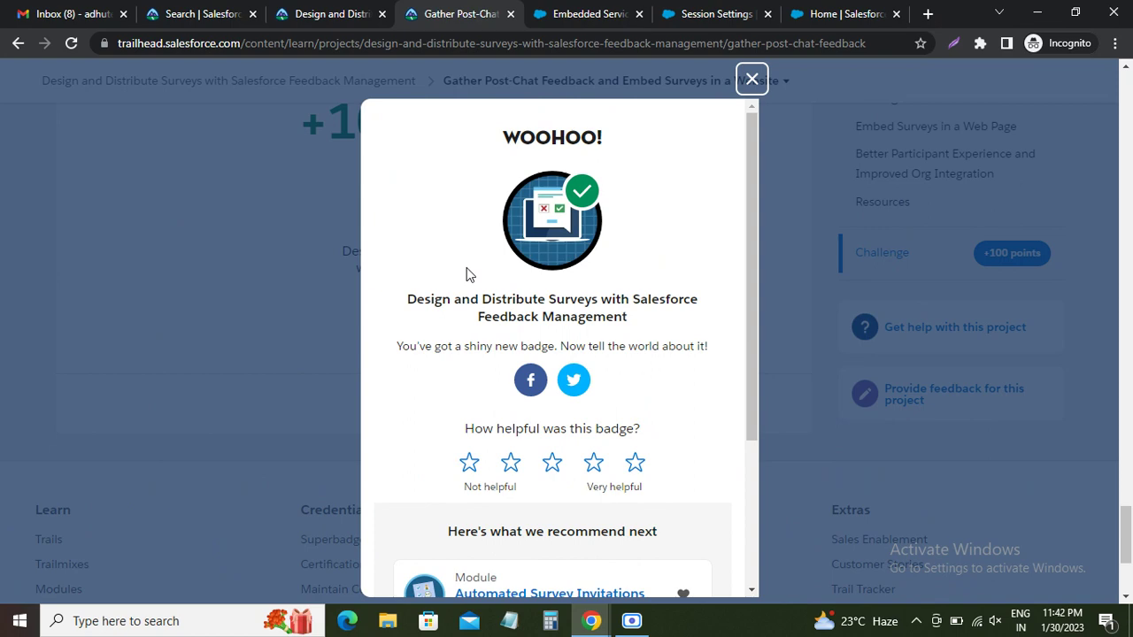
{"action": "scroll", "coordinate": [755, 213], "scroll_direction": "up", "scroll_amount": 5}
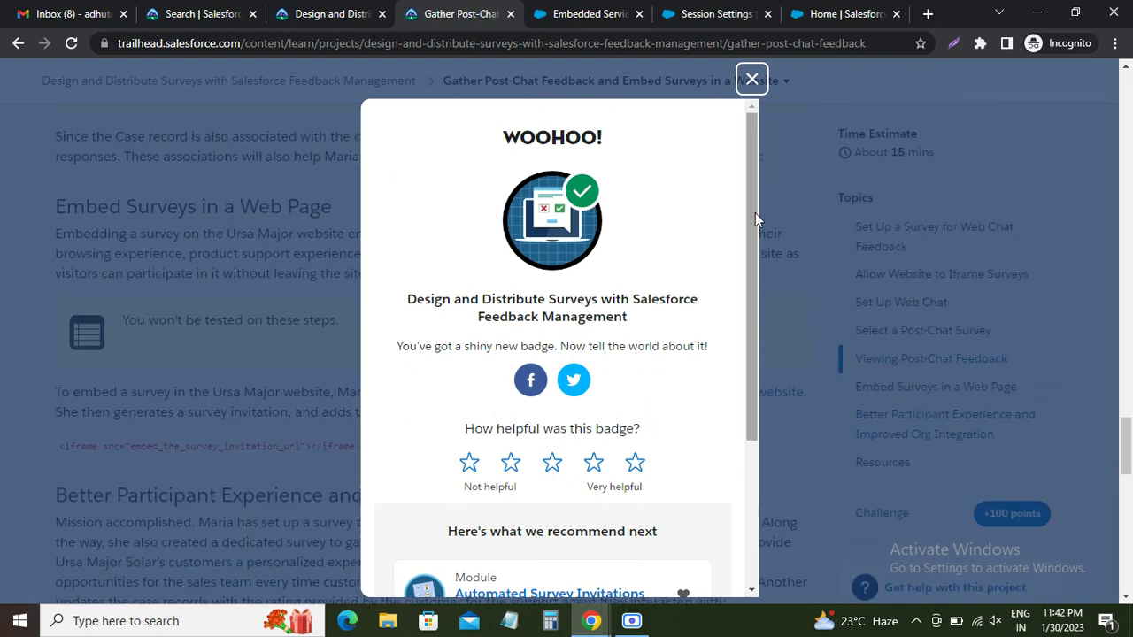
{"action": "scroll", "coordinate": [755, 211], "scroll_direction": "up", "scroll_amount": 15}
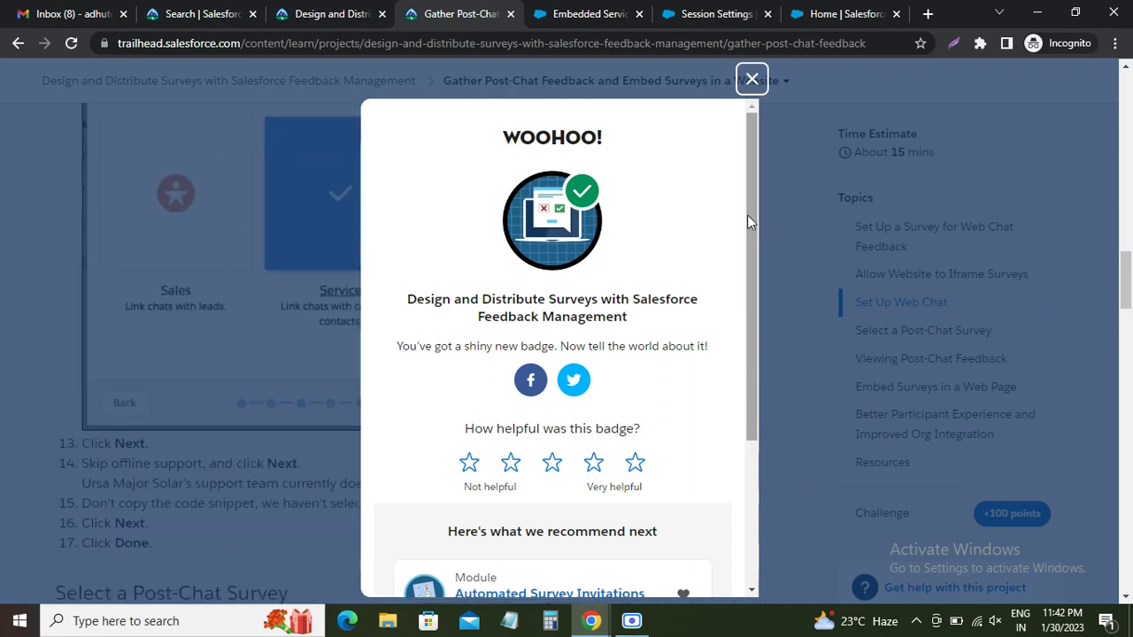
{"action": "left_click", "coordinate": [631, 620]}
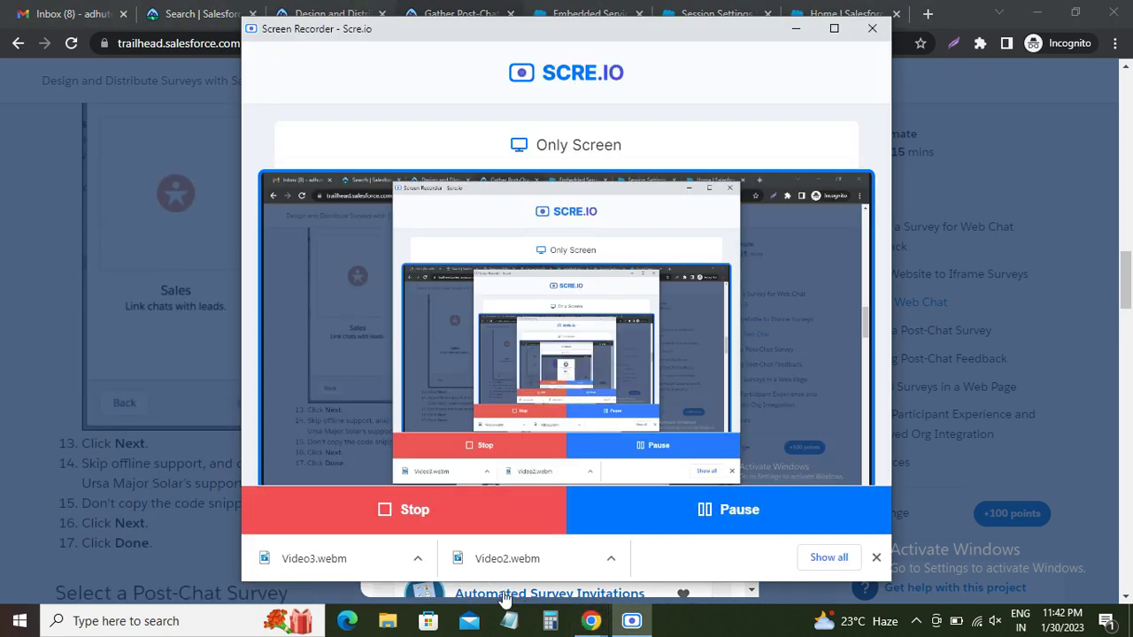